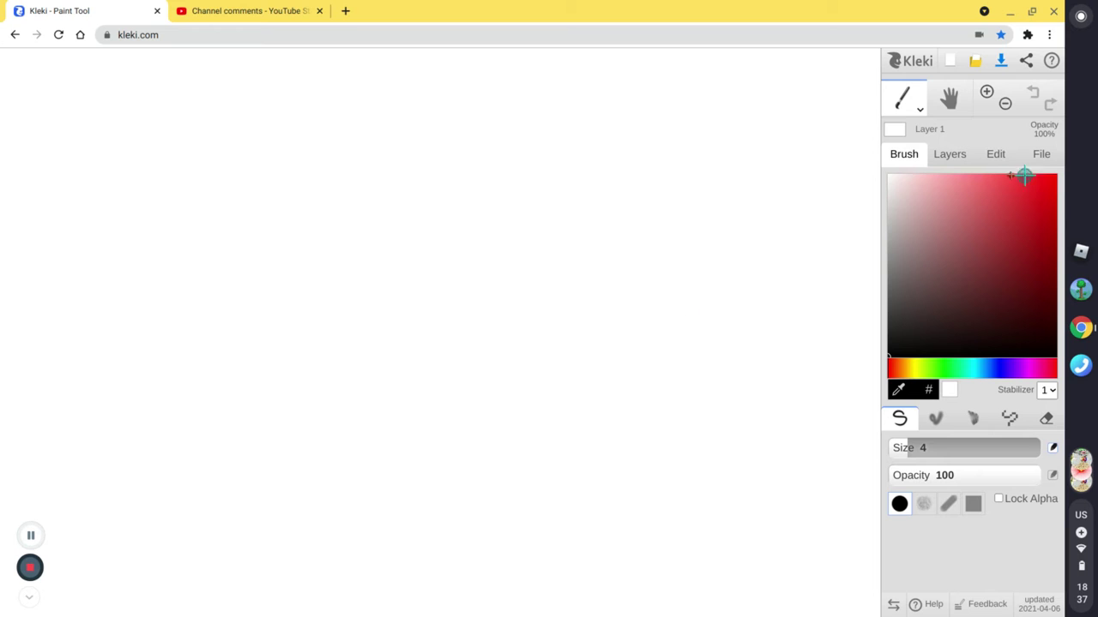
# Drag the Brush panel's Size slider from 4 up to 15.
pyautogui.moveTo(941, 439)
pyautogui.mouseDown()
pyautogui.moveTo(947, 451)
pyautogui.moveTo(930, 464)
pyautogui.moveTo(932, 446)
pyautogui.mouseUp()
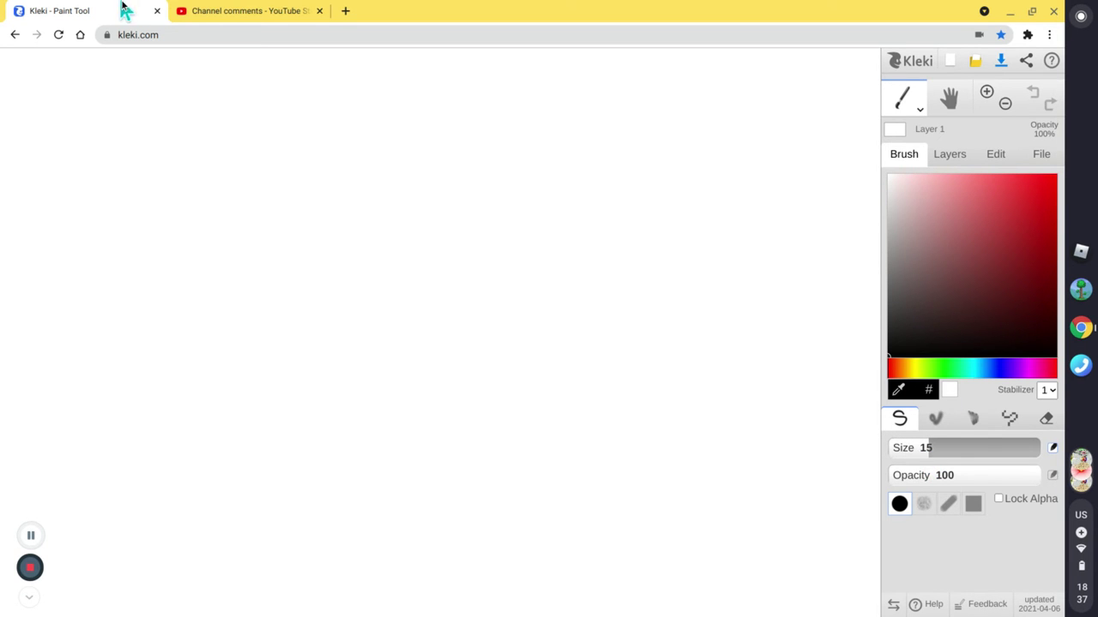
pyautogui.click(196, 8)
pyautogui.scroll(-2, 420, 467)
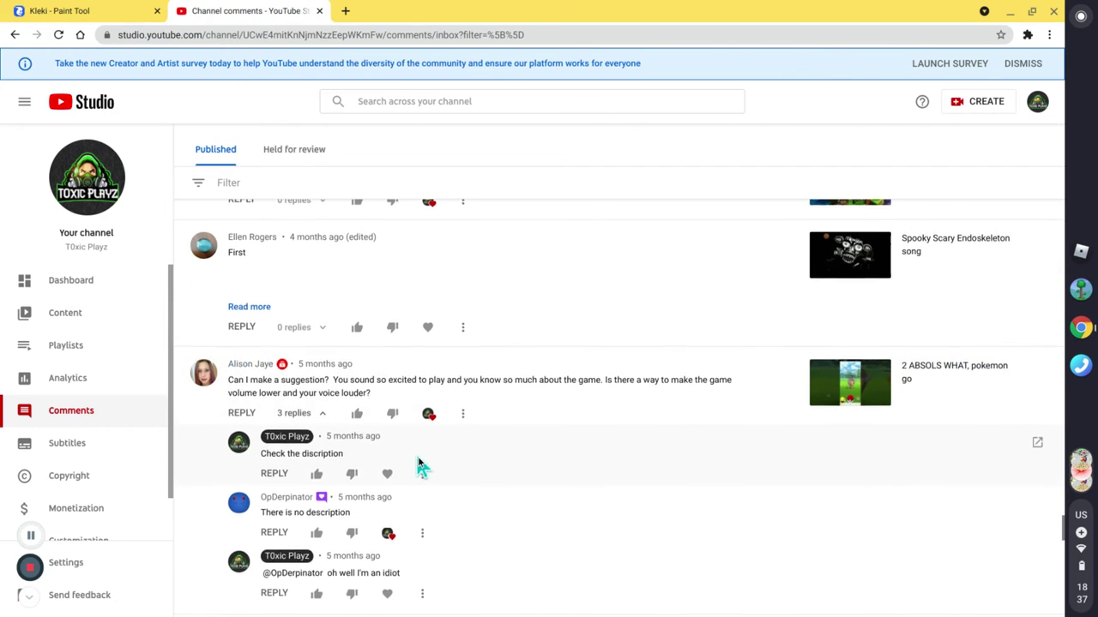
pyautogui.scroll(-3, 420, 467)
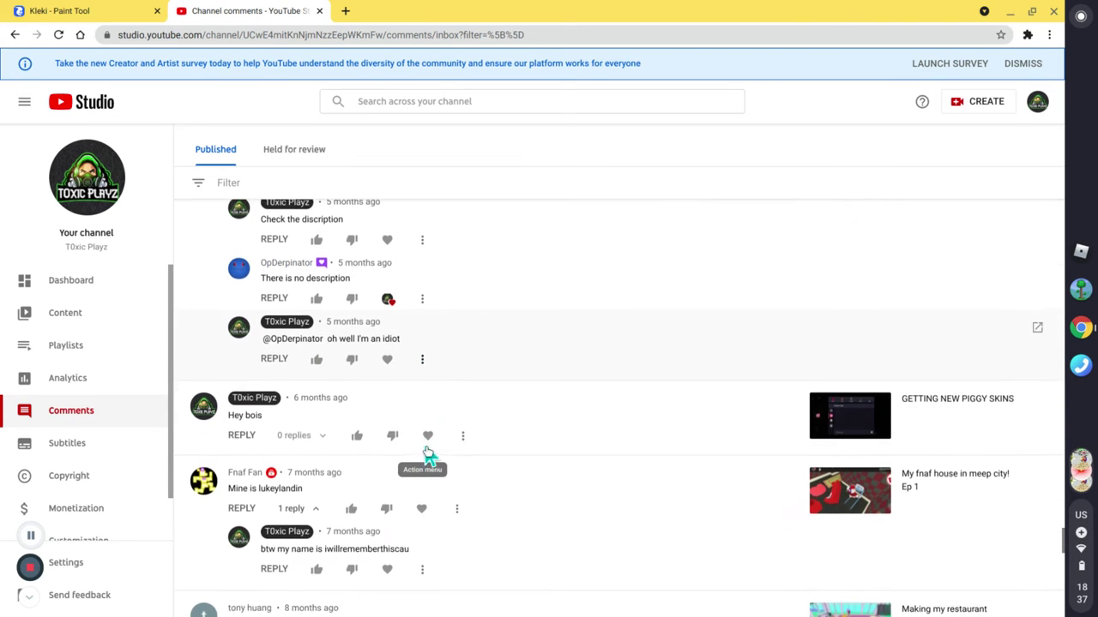
pyautogui.scroll(-3, 429, 454)
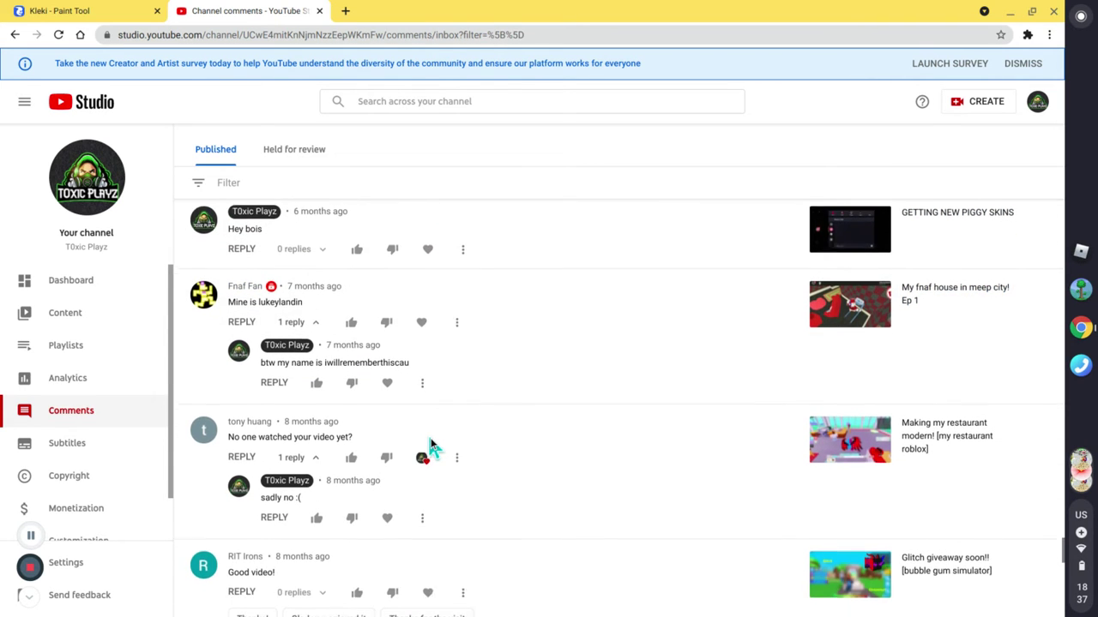
pyautogui.scroll(-3, 431, 446)
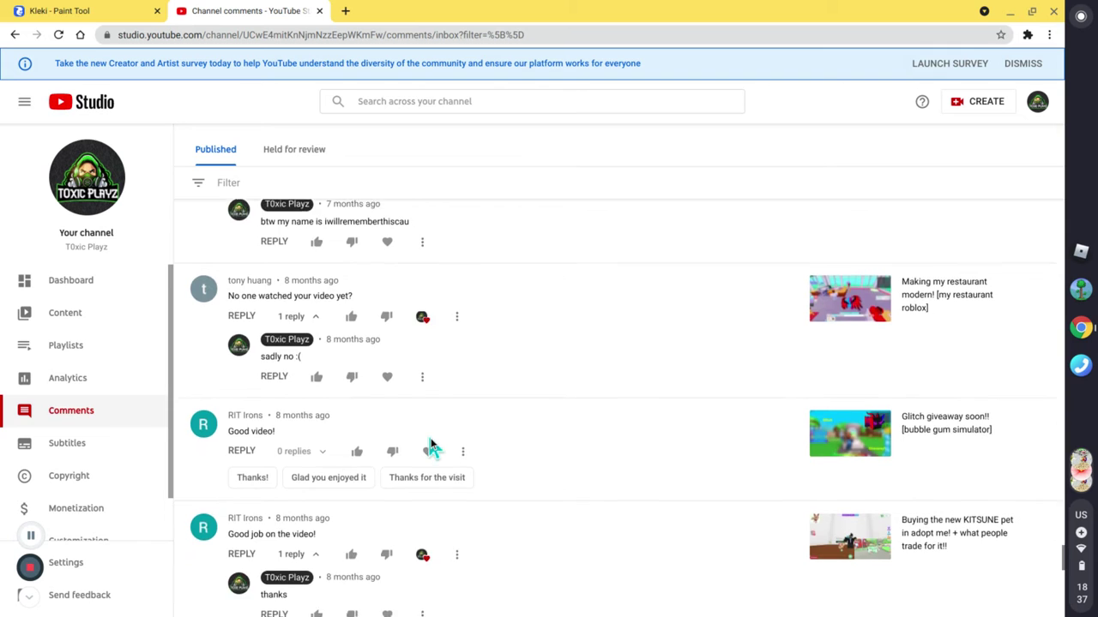
pyautogui.scroll(-3, 431, 446)
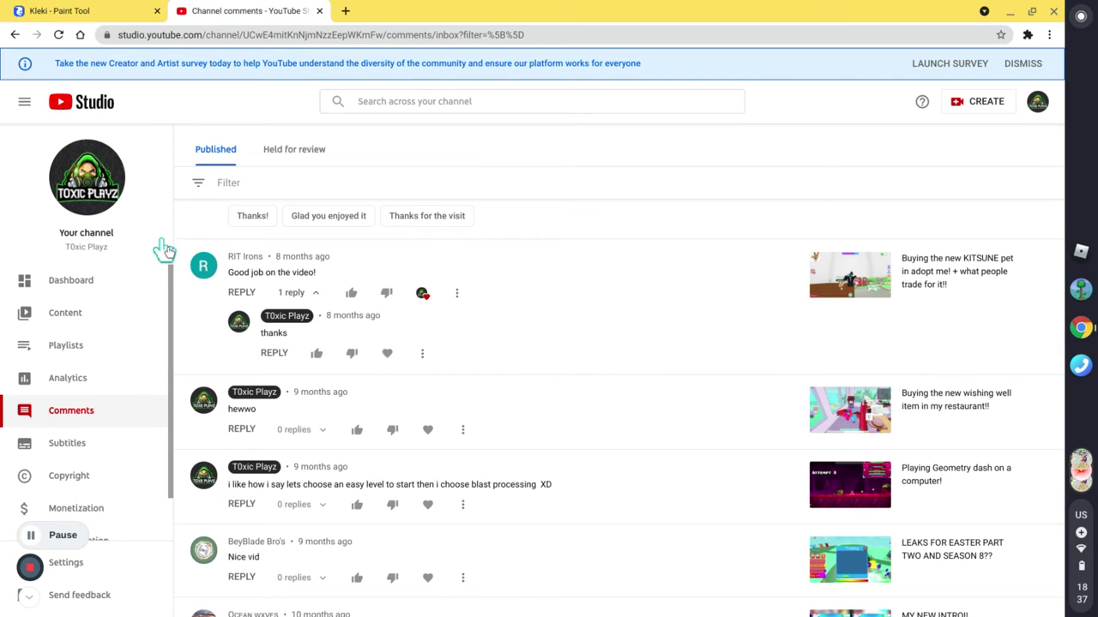
pyautogui.scroll(-6, 448, 444)
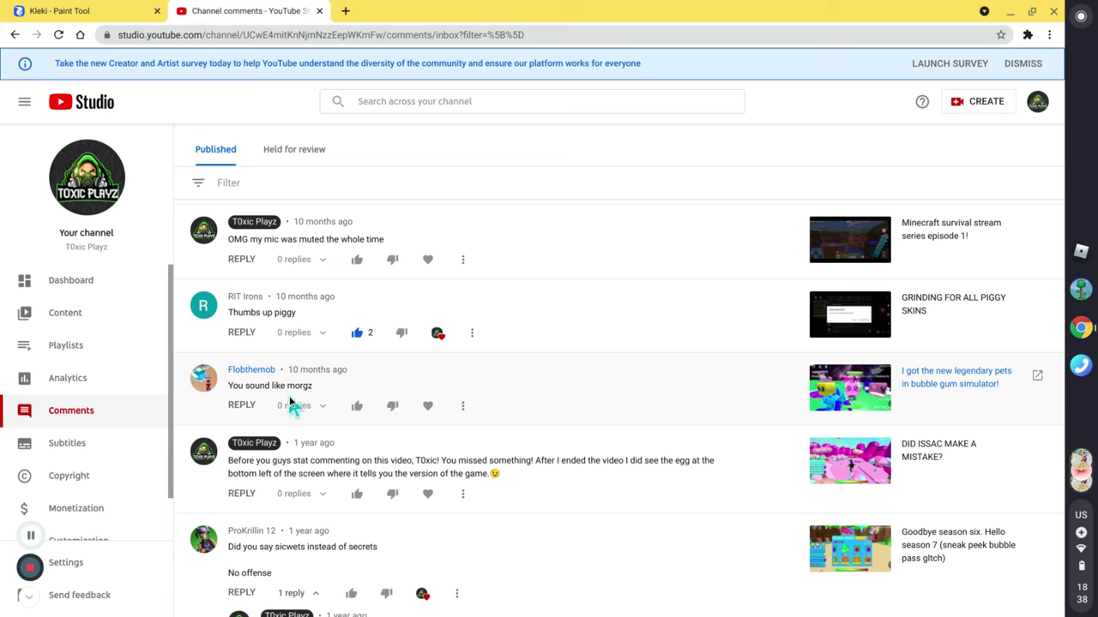
pyautogui.click(12, 12)
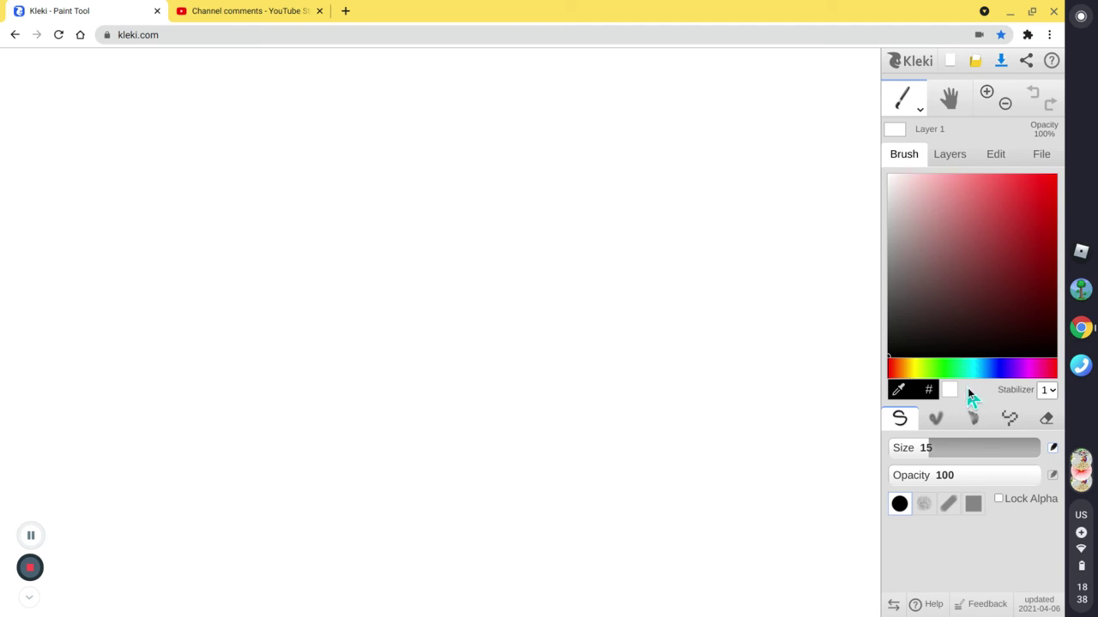
# Draw a pale yellow rounded outline on the canvas.
pyautogui.click(916, 369)
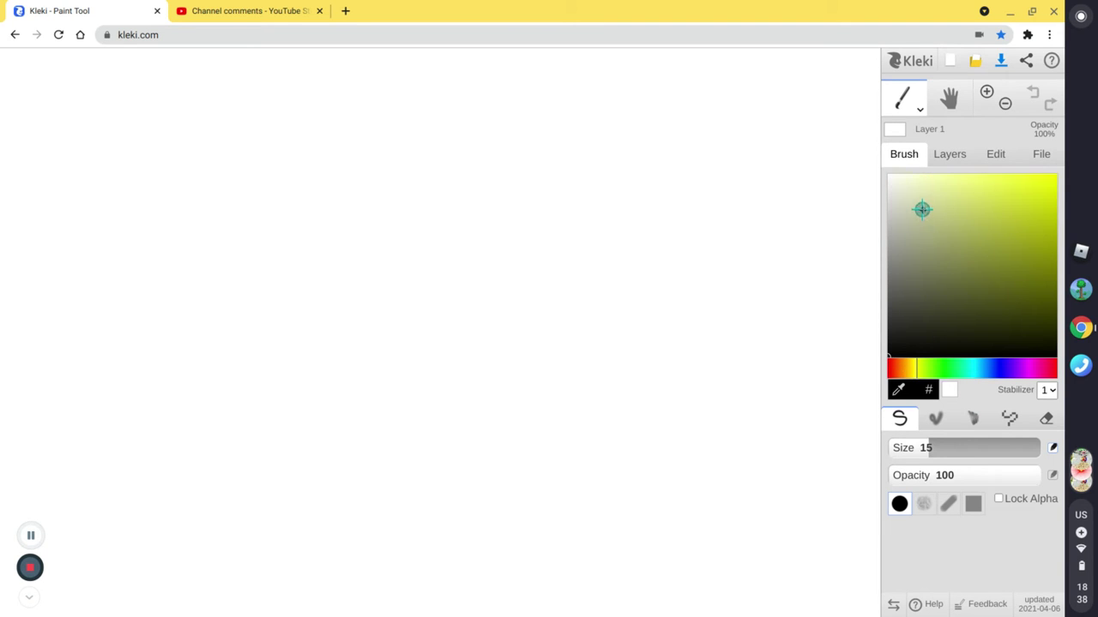
pyautogui.moveTo(922, 210); pyautogui.dragTo(933, 177)
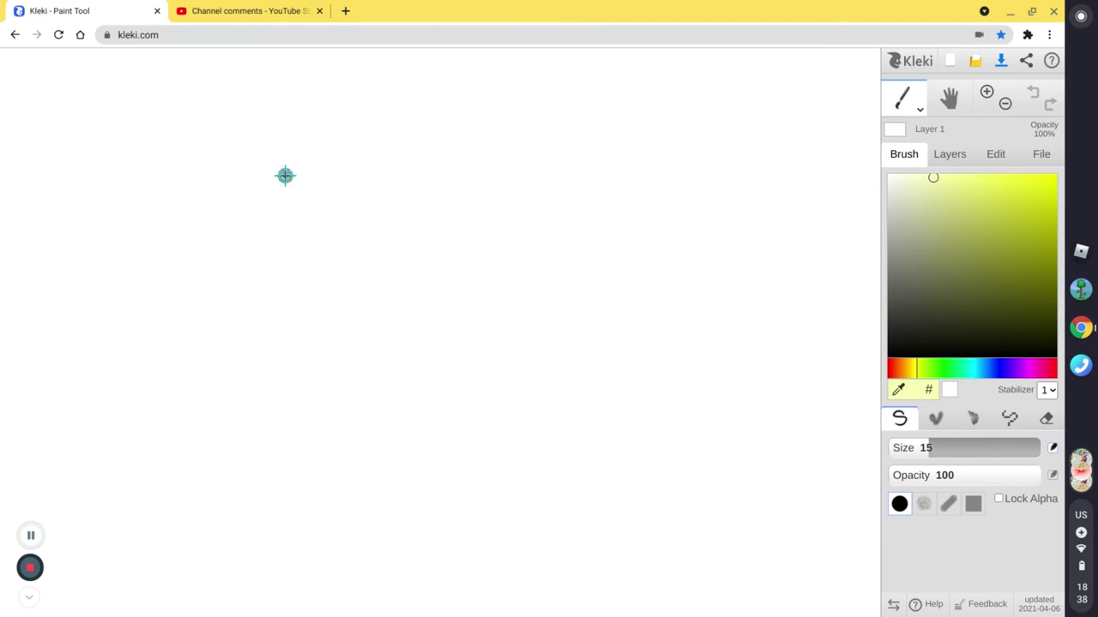
pyautogui.moveTo(295, 168)
pyautogui.mouseDown()
pyautogui.moveTo(278, 225)
pyautogui.moveTo(288, 279)
pyautogui.moveTo(314, 309)
pyautogui.moveTo(364, 323)
pyautogui.moveTo(393, 309)
pyautogui.moveTo(428, 236)
pyautogui.moveTo(416, 163)
pyautogui.moveTo(400, 149)
pyautogui.moveTo(344, 146)
pyautogui.moveTo(318, 149)
pyautogui.moveTo(296, 174)
pyautogui.mouseUp()
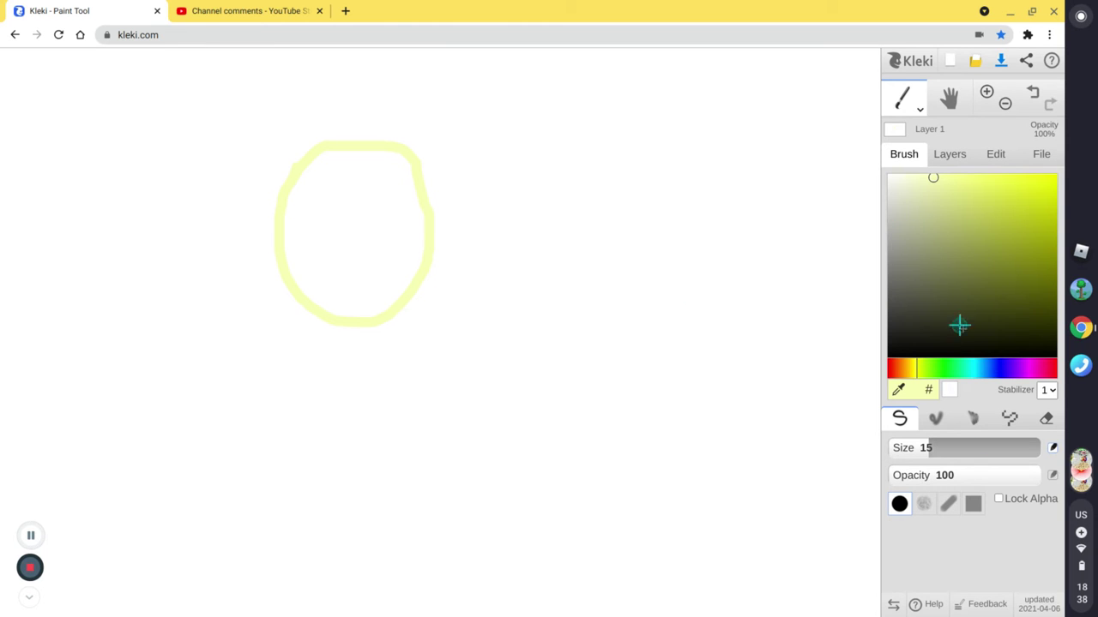
# Draw a black balloon-shaped outline with a highlight loop and a small bottom knot.
pyautogui.moveTo(958, 325)
pyautogui.mouseDown()
pyautogui.moveTo(1006, 336)
pyautogui.moveTo(1049, 379)
pyautogui.mouseUp()
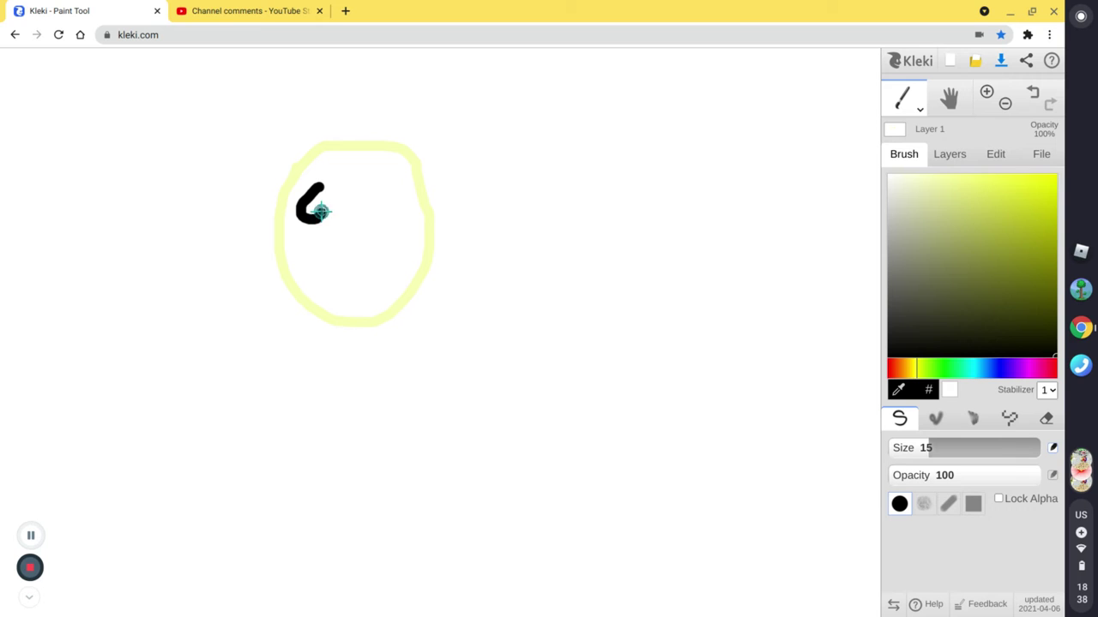
pyautogui.moveTo(320, 211)
pyautogui.mouseDown()
pyautogui.moveTo(317, 183)
pyautogui.moveTo(298, 185)
pyautogui.moveTo(284, 216)
pyautogui.moveTo(335, 301)
pyautogui.mouseUp()
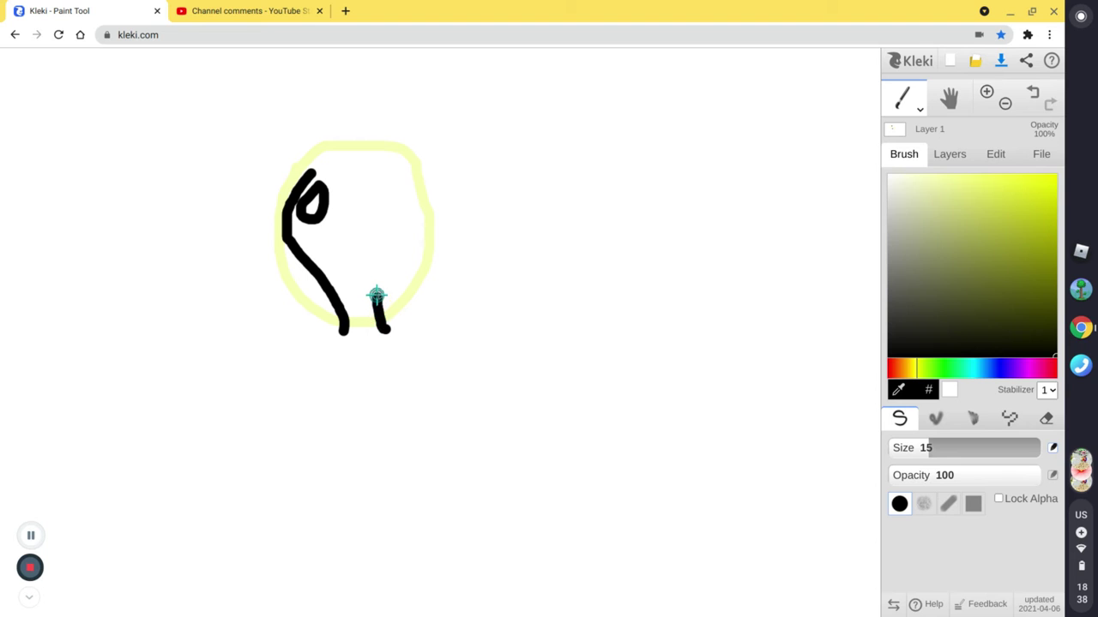
pyautogui.moveTo(378, 296)
pyautogui.mouseDown()
pyautogui.moveTo(416, 247)
pyautogui.moveTo(416, 196)
pyautogui.moveTo(344, 153)
pyautogui.moveTo(299, 184)
pyautogui.mouseUp()
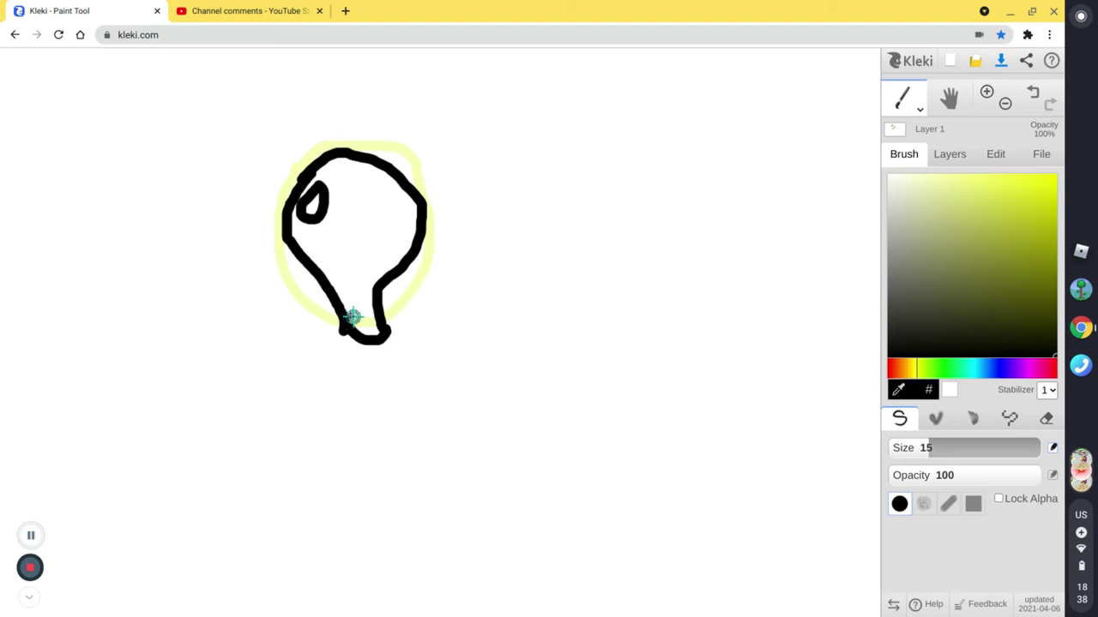
pyautogui.moveTo(355, 328); pyautogui.dragTo(371, 317)
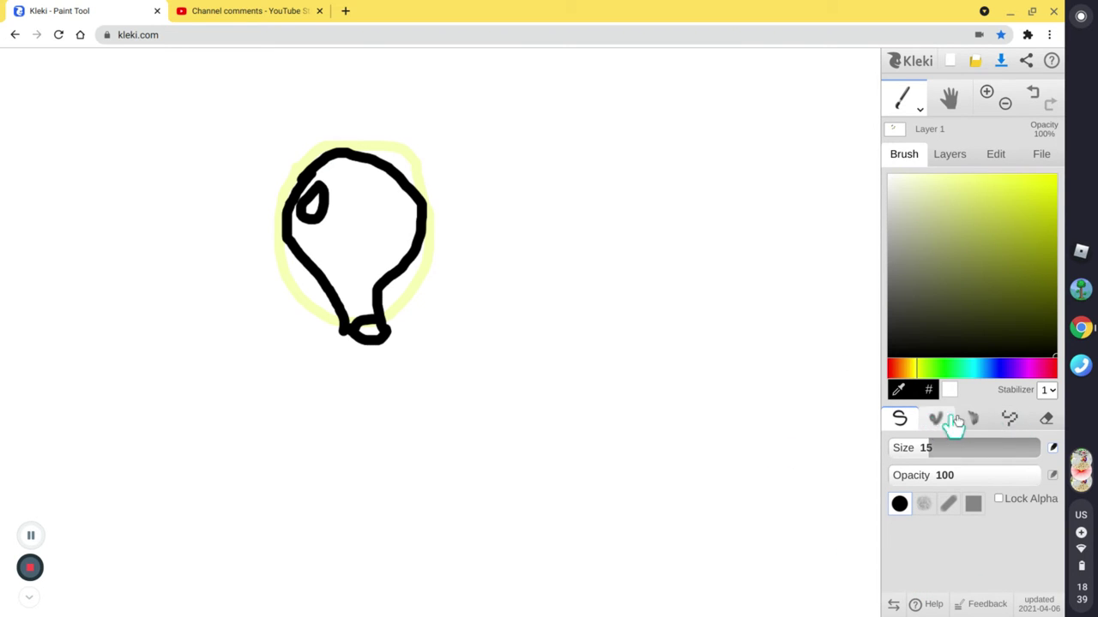
# Try a black bucket fill of the balloon, undo it, and brush a second small oval inside.
pyautogui.click(916, 100)
pyautogui.click(914, 138)
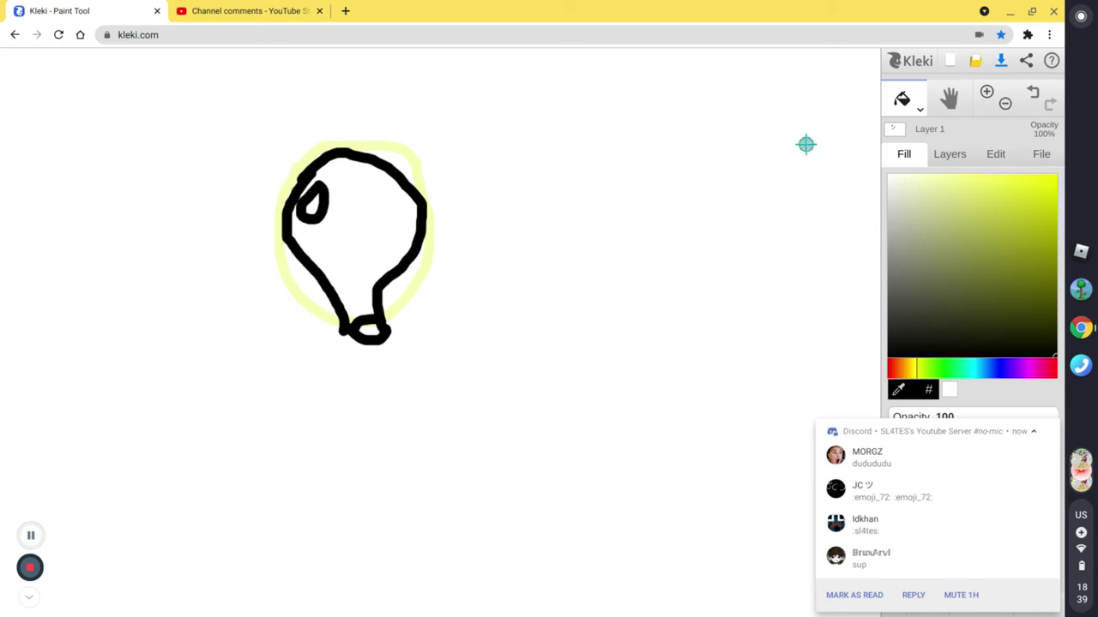
pyautogui.click(359, 250)
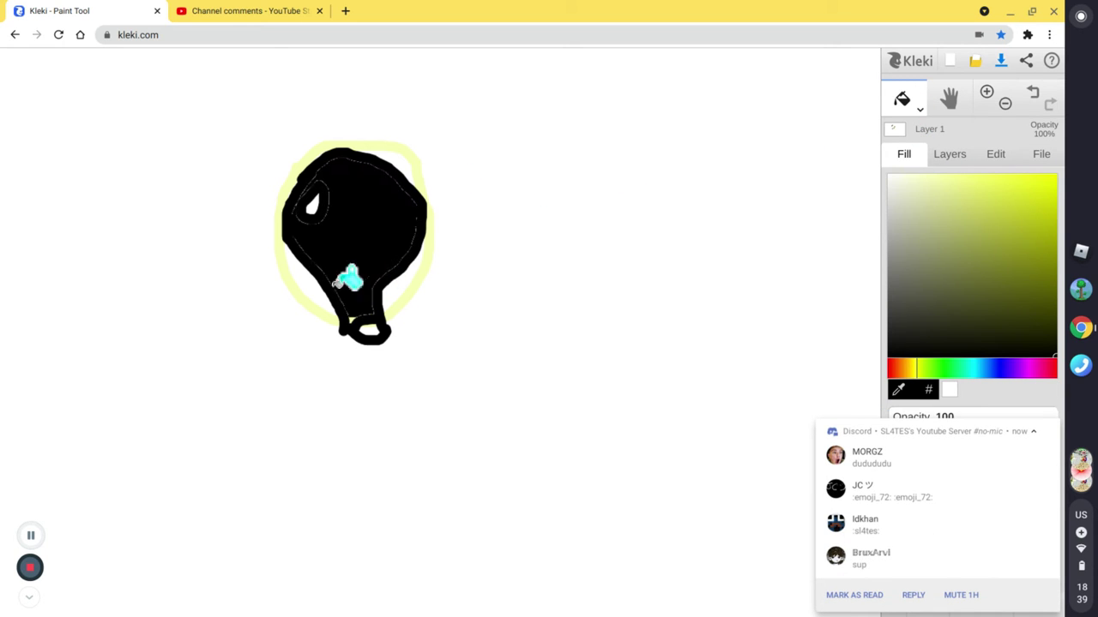
pyautogui.click(1033, 91)
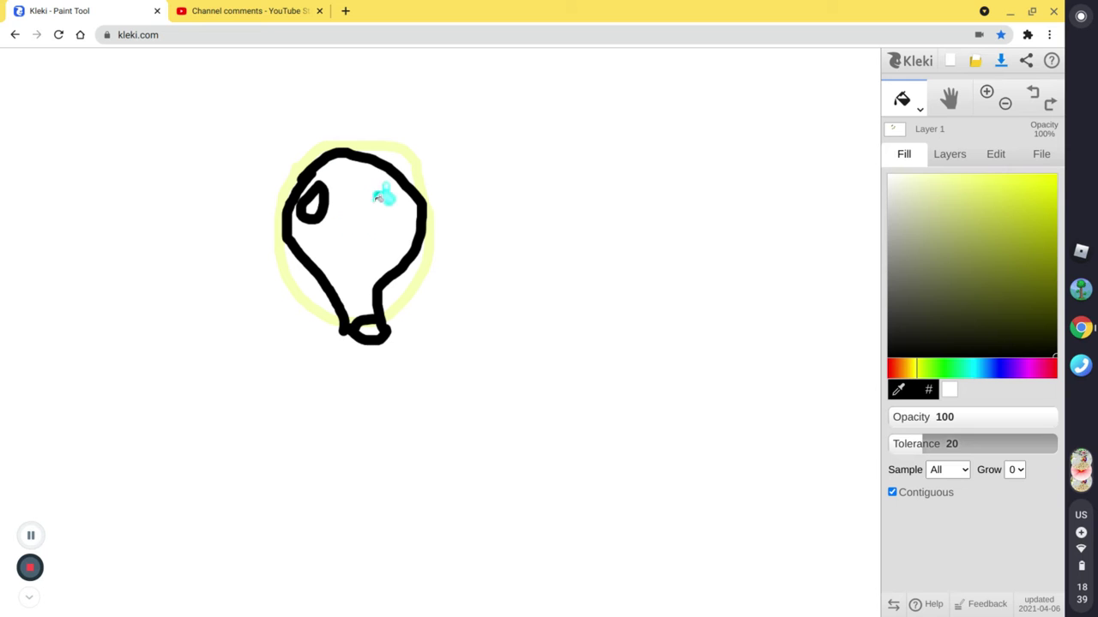
pyautogui.click(918, 110)
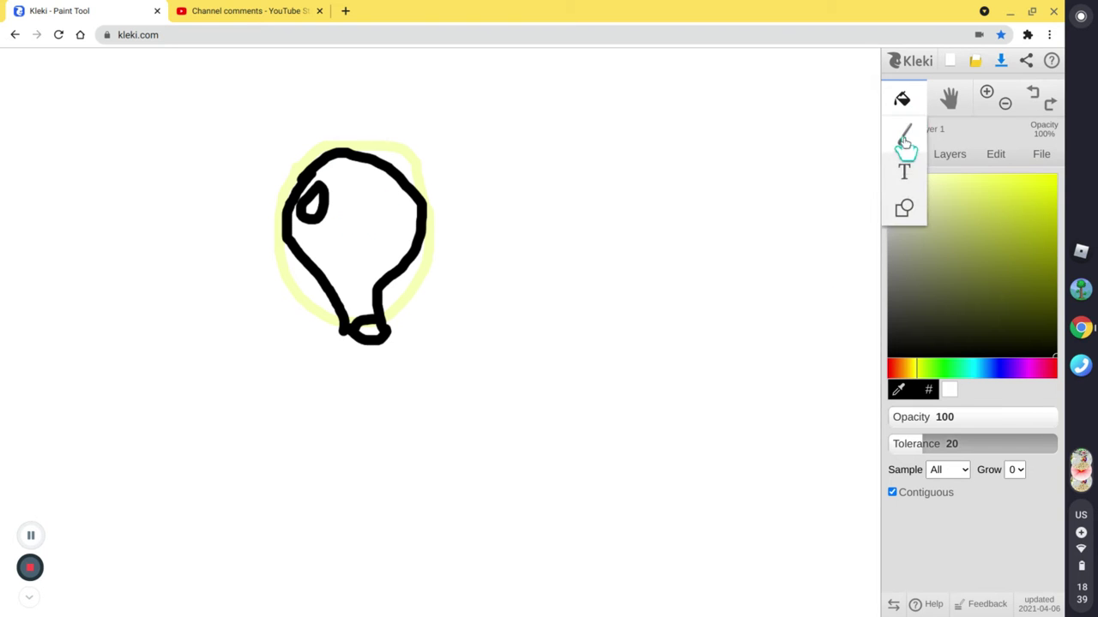
pyautogui.click(906, 142)
pyautogui.moveTo(373, 183)
pyautogui.mouseDown()
pyautogui.moveTo(362, 216)
pyautogui.moveTo(371, 190)
pyautogui.mouseUp()
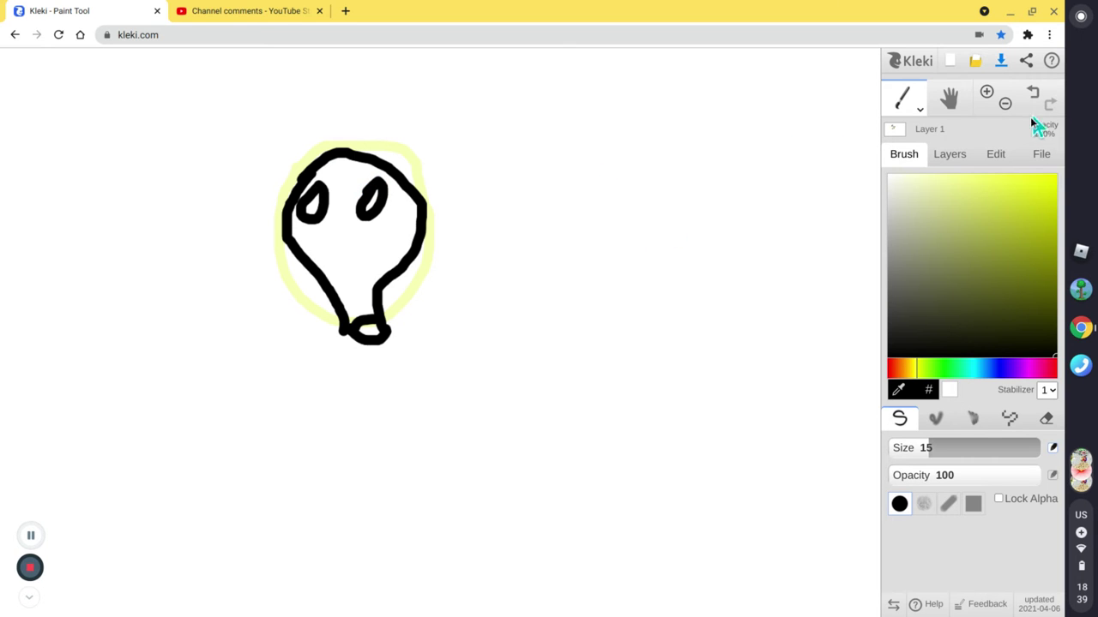
# Bucket-fill the balloon interior and its bottom knot black.
pyautogui.click(905, 107)
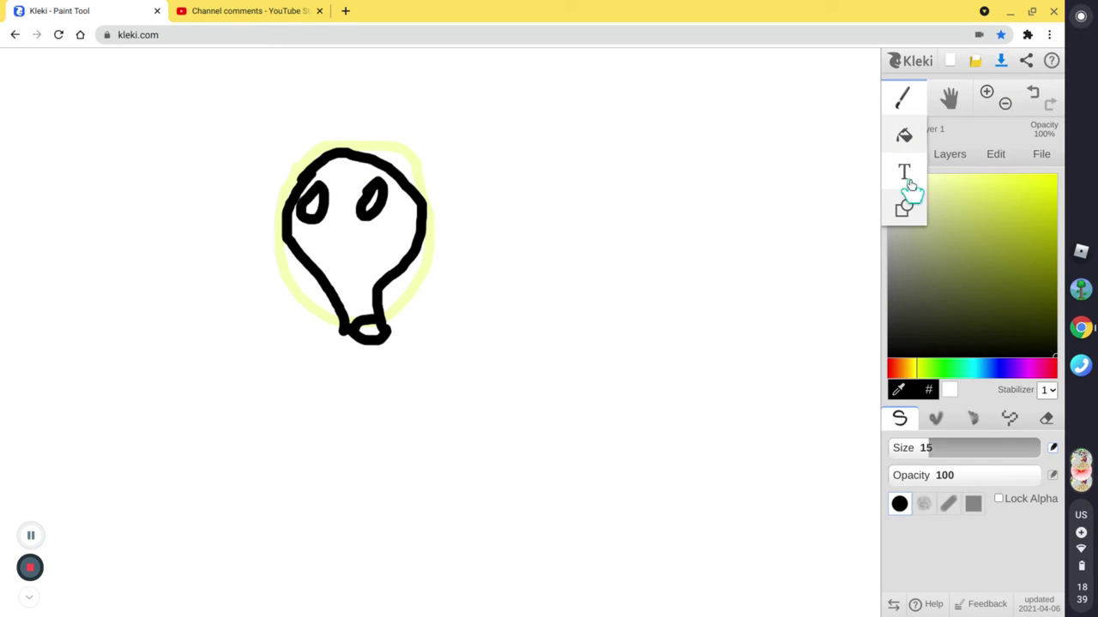
pyautogui.click(904, 137)
pyautogui.click(390, 250)
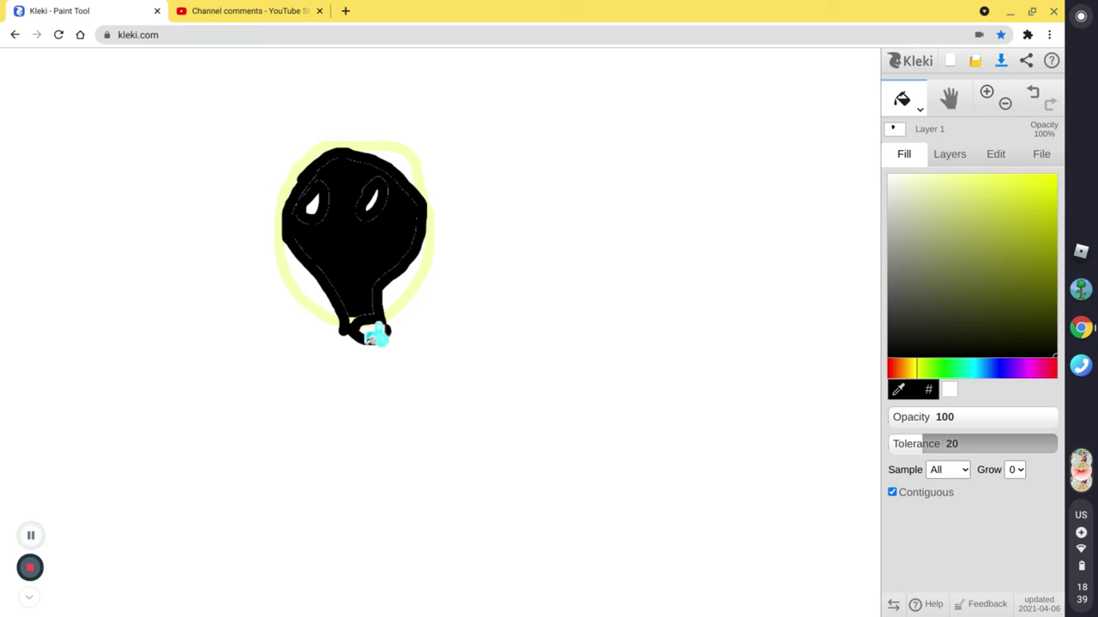
pyautogui.click(368, 333)
# Fill the white gaps around the head pale yellow, including the top-right gap.
pyautogui.moveTo(977, 250)
pyautogui.mouseDown()
pyautogui.moveTo(970, 198)
pyautogui.moveTo(922, 180)
pyautogui.mouseUp()
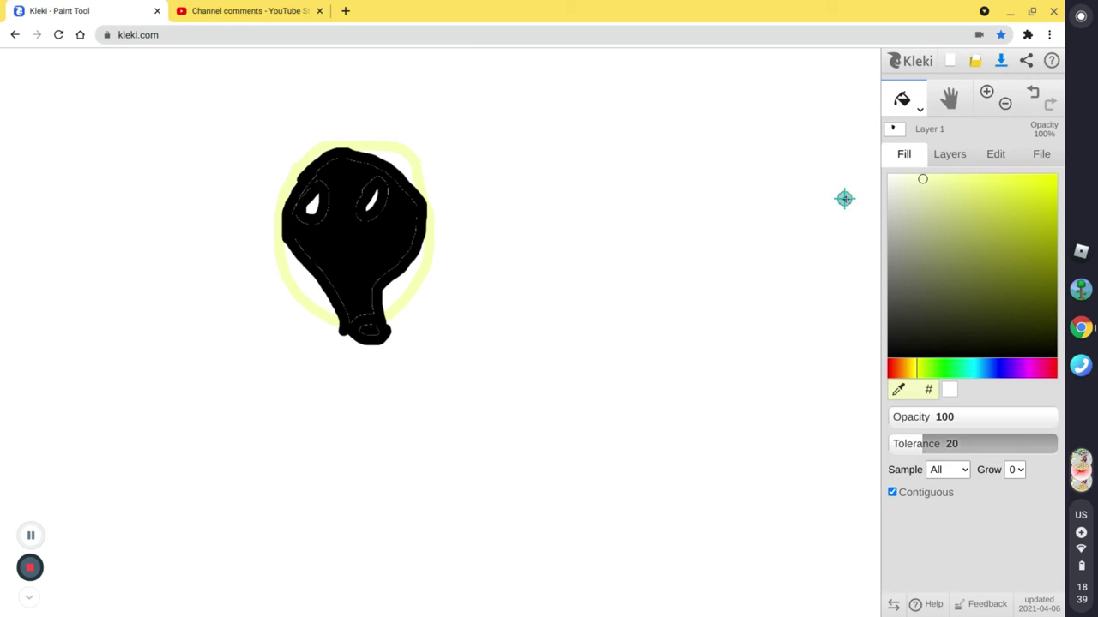
pyautogui.click(310, 276)
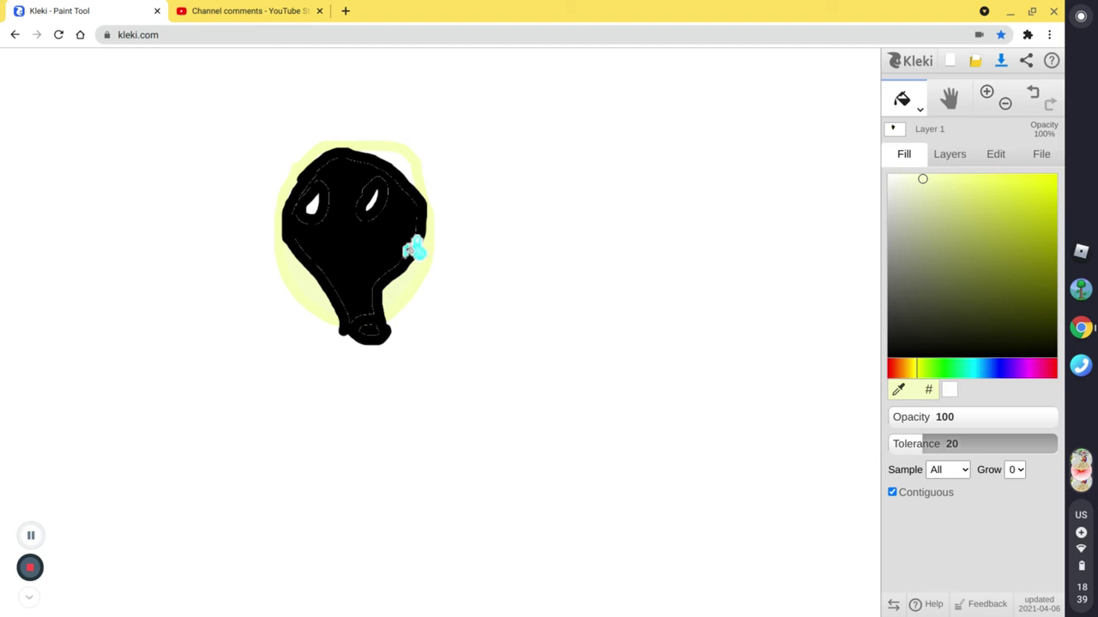
pyautogui.click(405, 165)
pyautogui.click(410, 161)
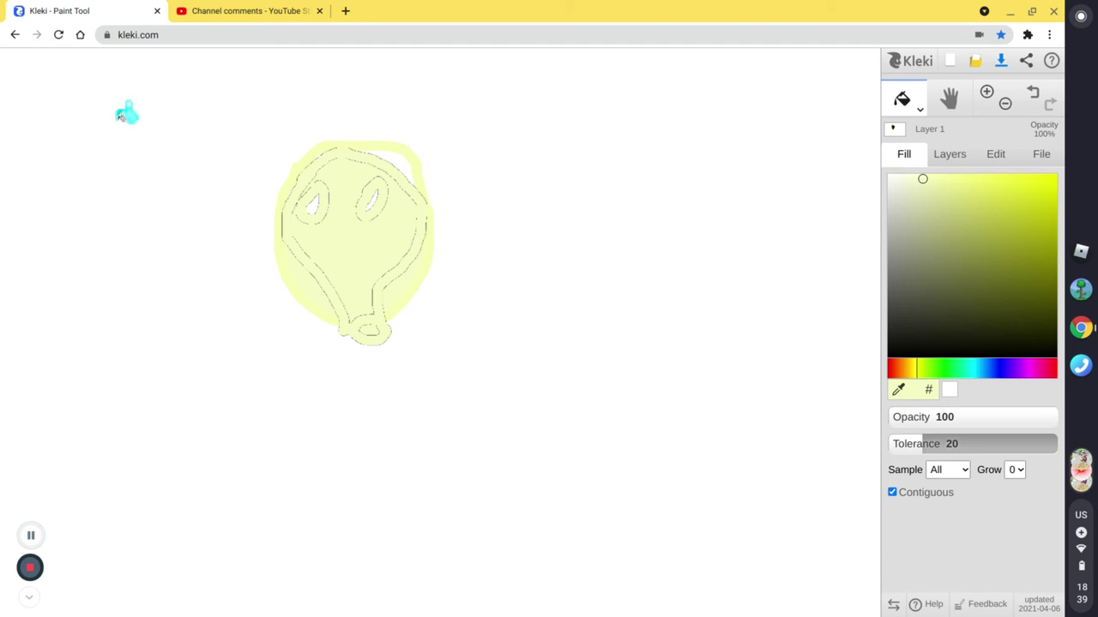
pyautogui.click(1033, 93)
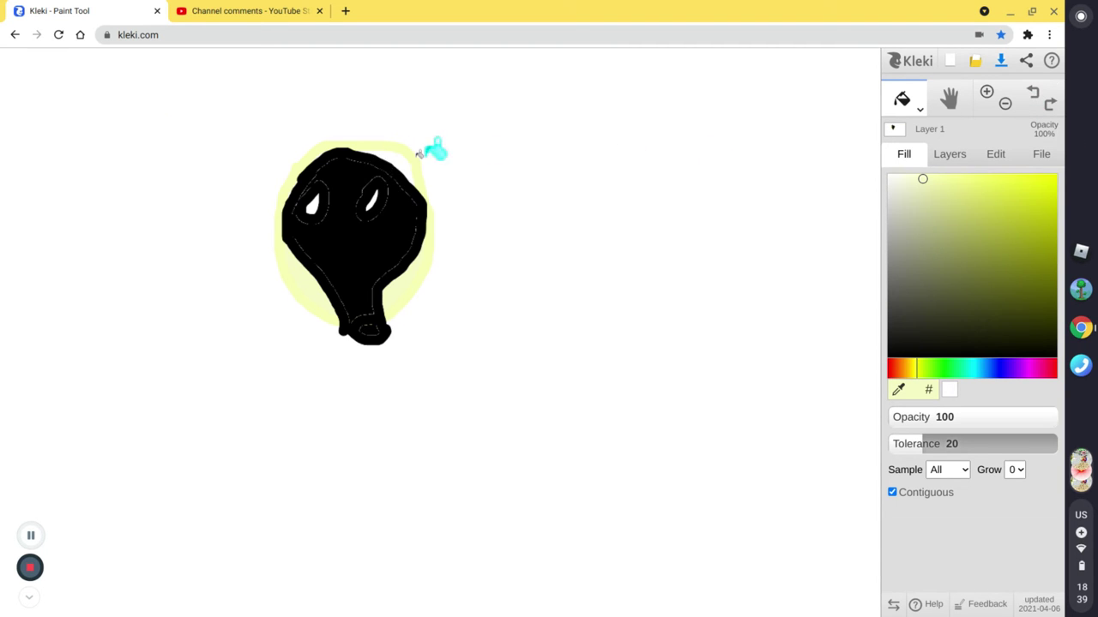
pyautogui.click(413, 168)
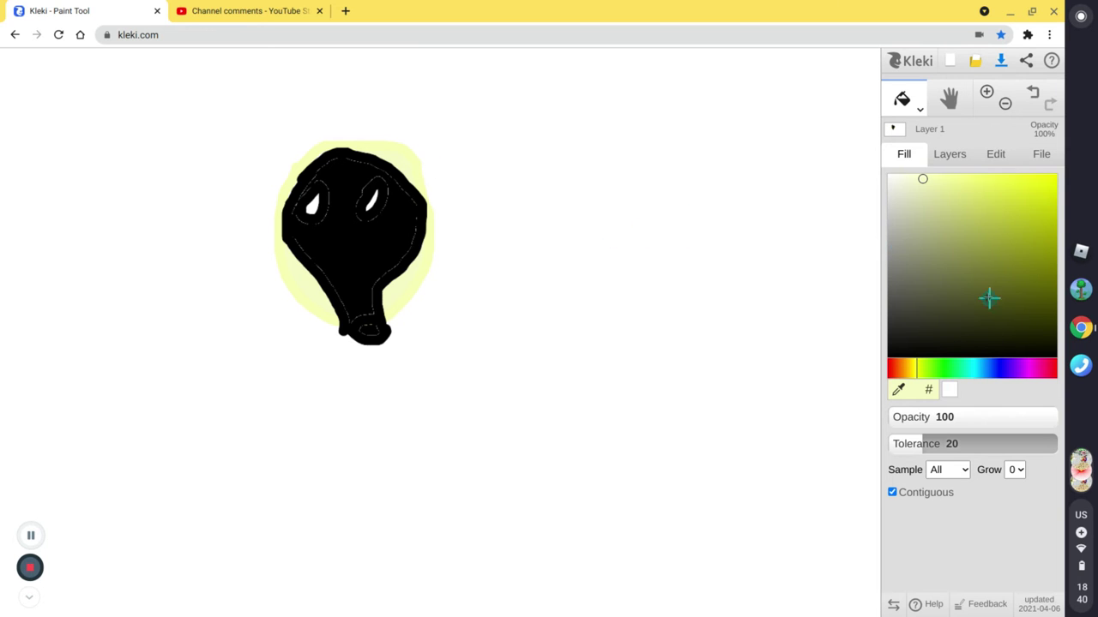
# Mix a brown brush colour in the colour picker.
pyautogui.moveTo(990, 297); pyautogui.dragTo(1053, 292)
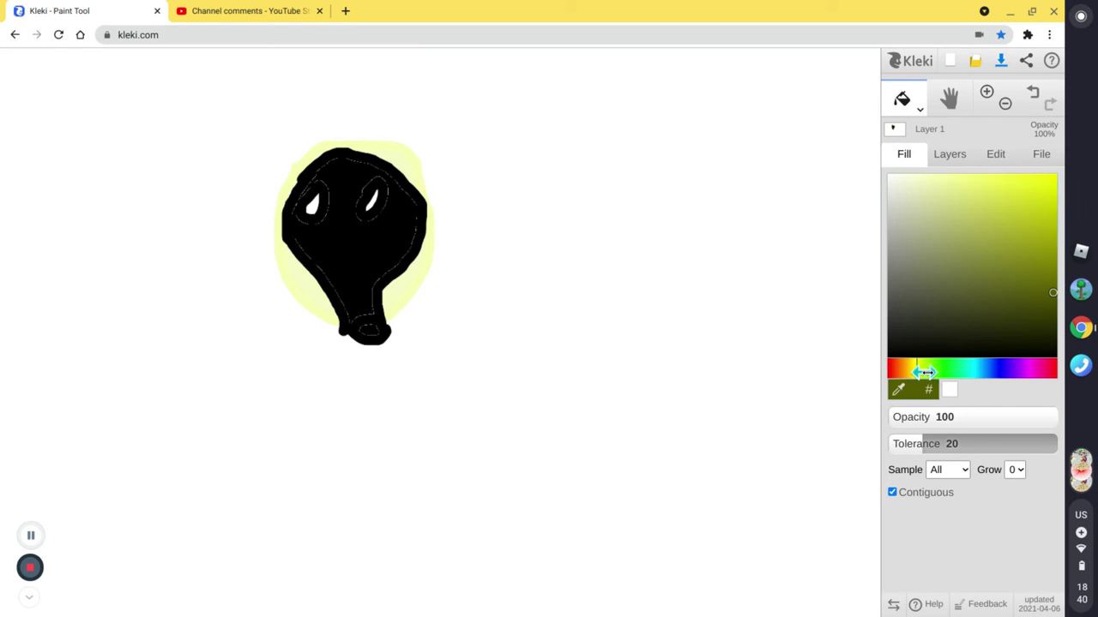
pyautogui.moveTo(923, 372); pyautogui.dragTo(908, 372)
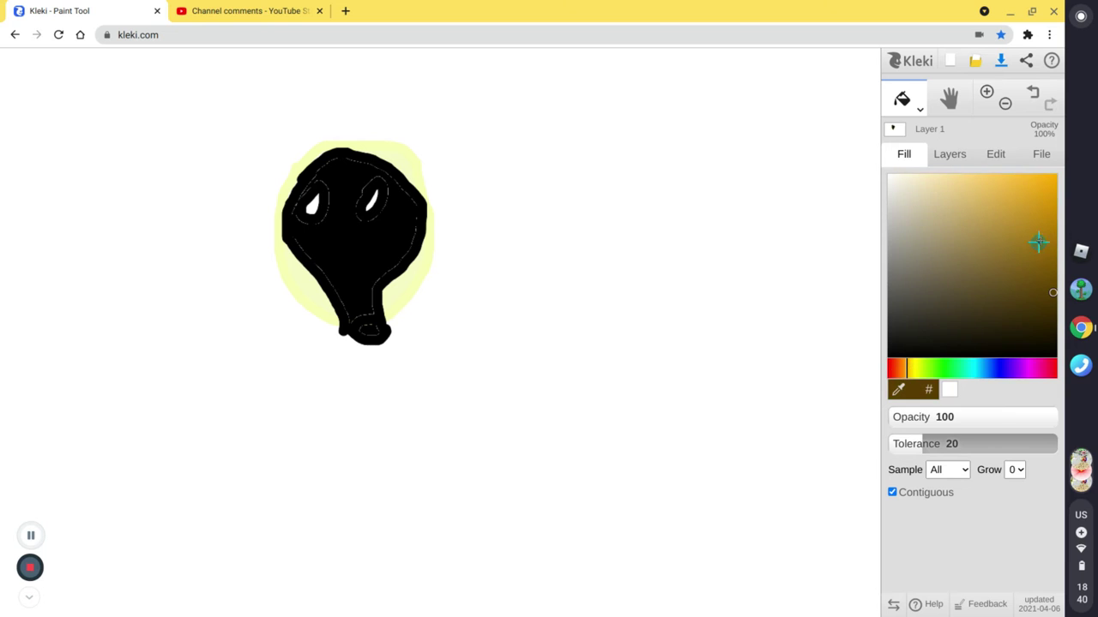
pyautogui.moveTo(1037, 242); pyautogui.dragTo(1050, 283)
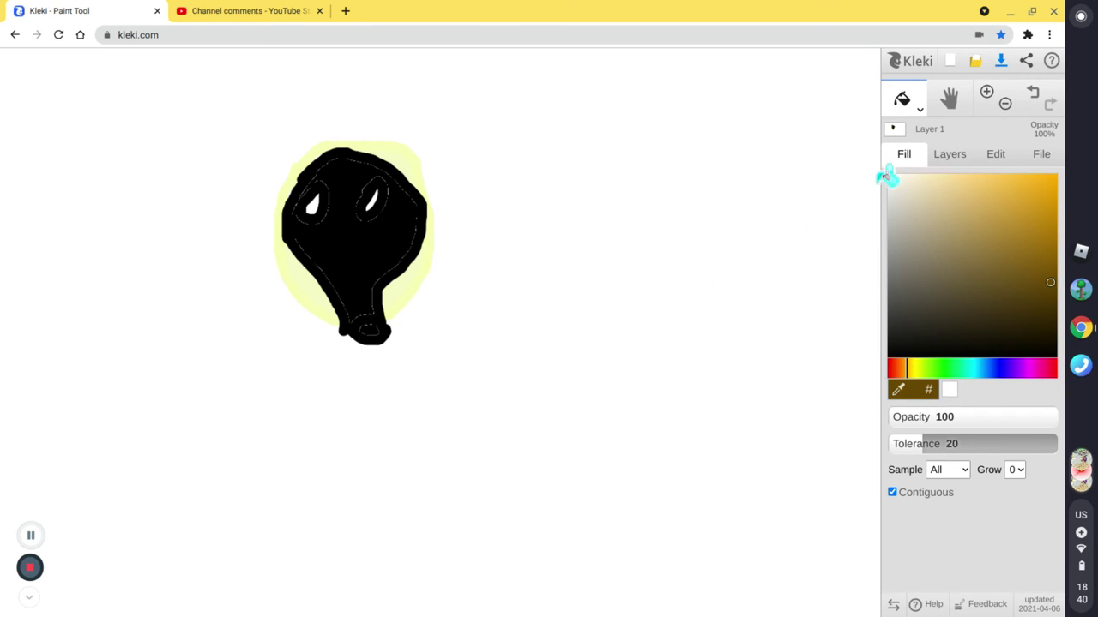
# Paint curly brown hair across the top and right of the head.
pyautogui.click(911, 102)
pyautogui.click(904, 145)
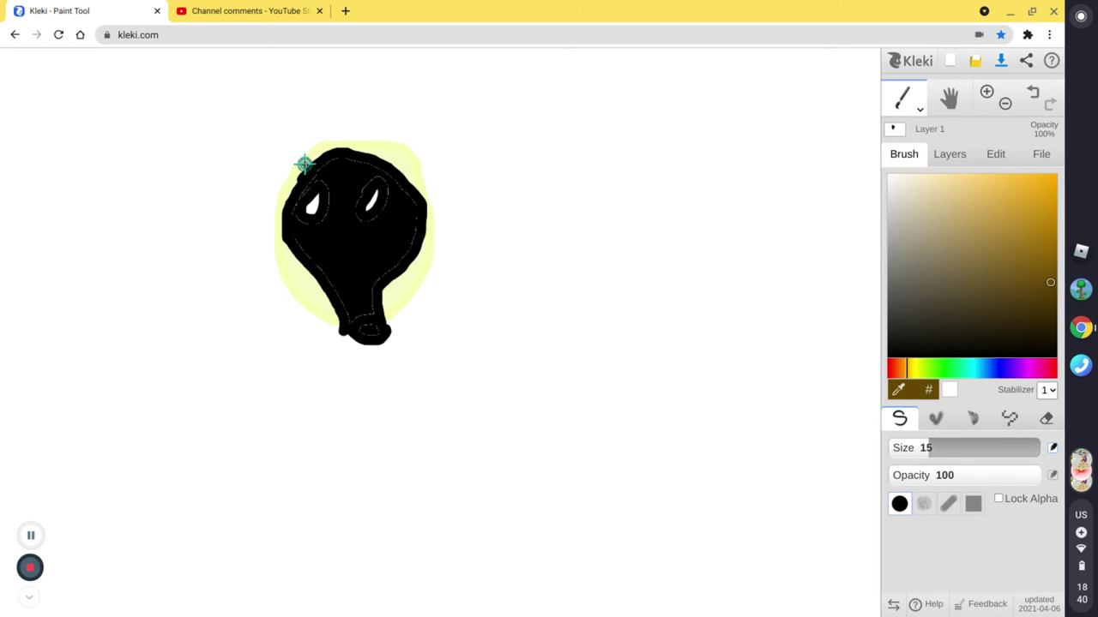
pyautogui.moveTo(310, 159)
pyautogui.mouseDown()
pyautogui.moveTo(270, 182)
pyautogui.moveTo(321, 153)
pyautogui.moveTo(289, 170)
pyautogui.moveTo(320, 148)
pyautogui.moveTo(297, 161)
pyautogui.moveTo(317, 134)
pyautogui.moveTo(330, 144)
pyautogui.moveTo(320, 142)
pyautogui.moveTo(361, 131)
pyautogui.moveTo(362, 149)
pyautogui.moveTo(377, 142)
pyautogui.moveTo(405, 153)
pyautogui.moveTo(374, 149)
pyautogui.moveTo(408, 176)
pyautogui.mouseUp()
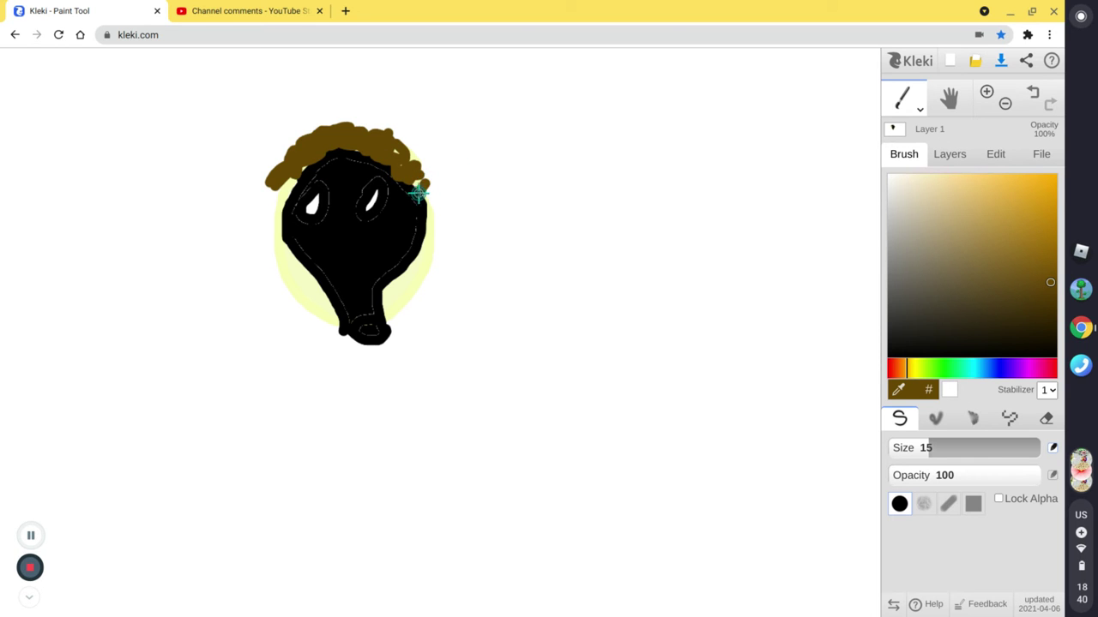
pyautogui.moveTo(415, 184)
pyautogui.mouseDown()
pyautogui.moveTo(422, 146)
pyautogui.moveTo(389, 154)
pyautogui.moveTo(349, 128)
pyautogui.mouseUp()
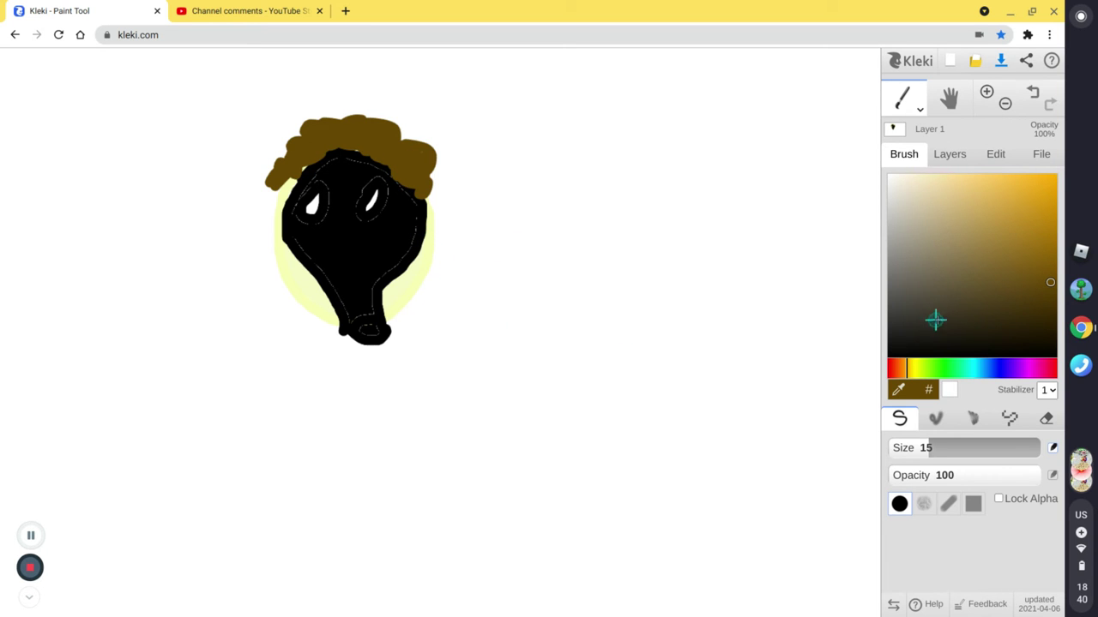
pyautogui.click(989, 353)
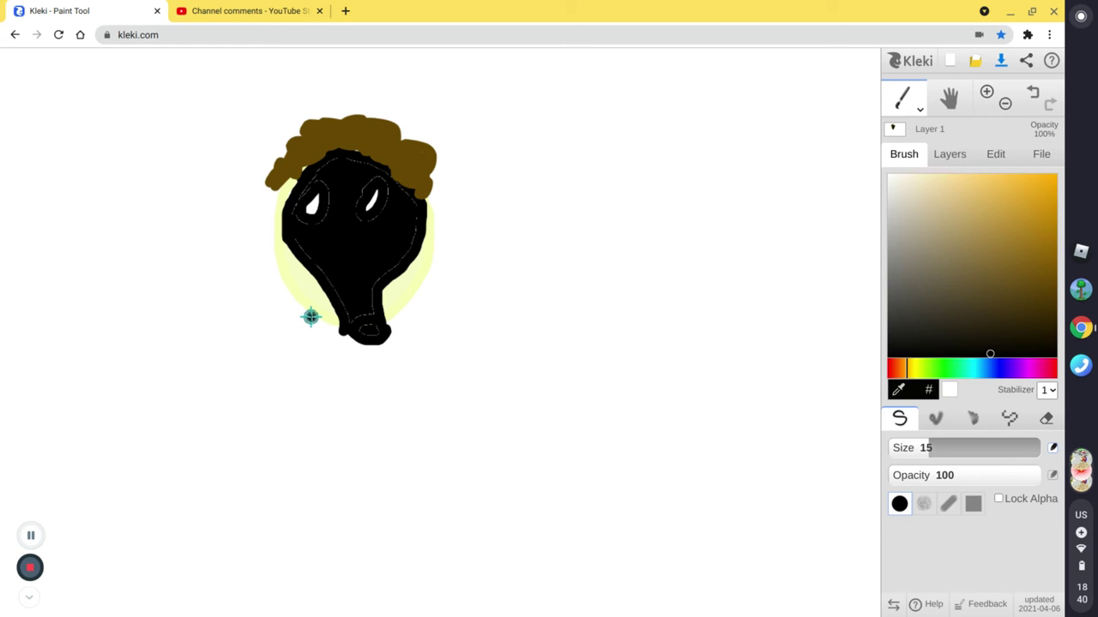
# Draw rough black arms and legs below the head.
pyautogui.moveTo(312, 317); pyautogui.dragTo(252, 384)
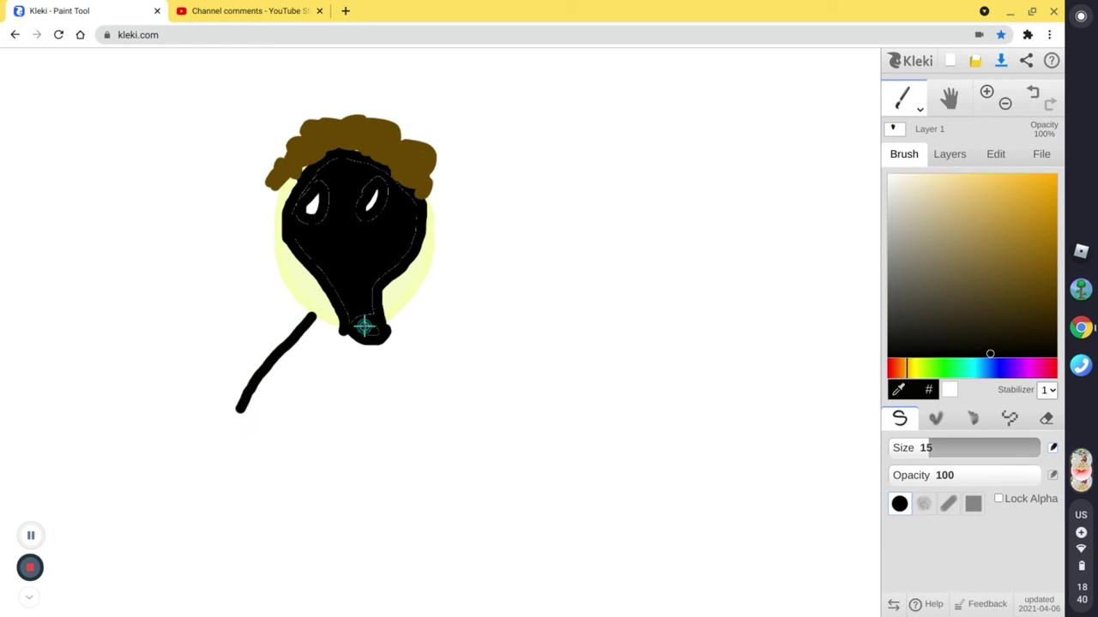
pyautogui.moveTo(408, 314)
pyautogui.mouseDown()
pyautogui.moveTo(430, 374)
pyautogui.moveTo(477, 429)
pyautogui.moveTo(445, 444)
pyautogui.moveTo(406, 407)
pyautogui.moveTo(372, 419)
pyautogui.moveTo(383, 590)
pyautogui.mouseUp()
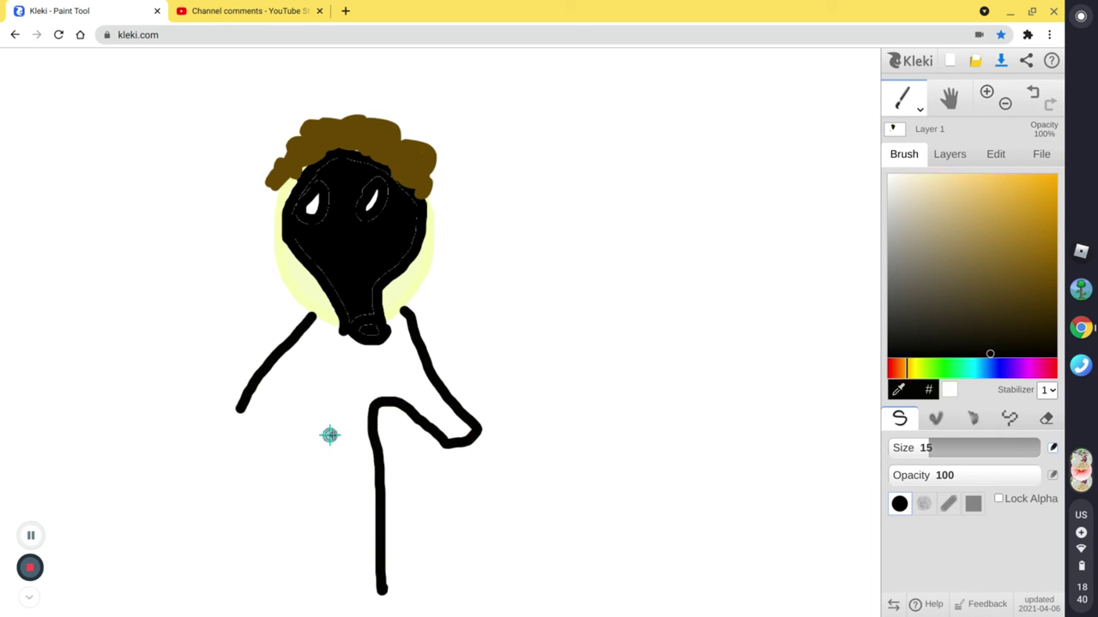
pyautogui.moveTo(330, 433); pyautogui.dragTo(339, 605)
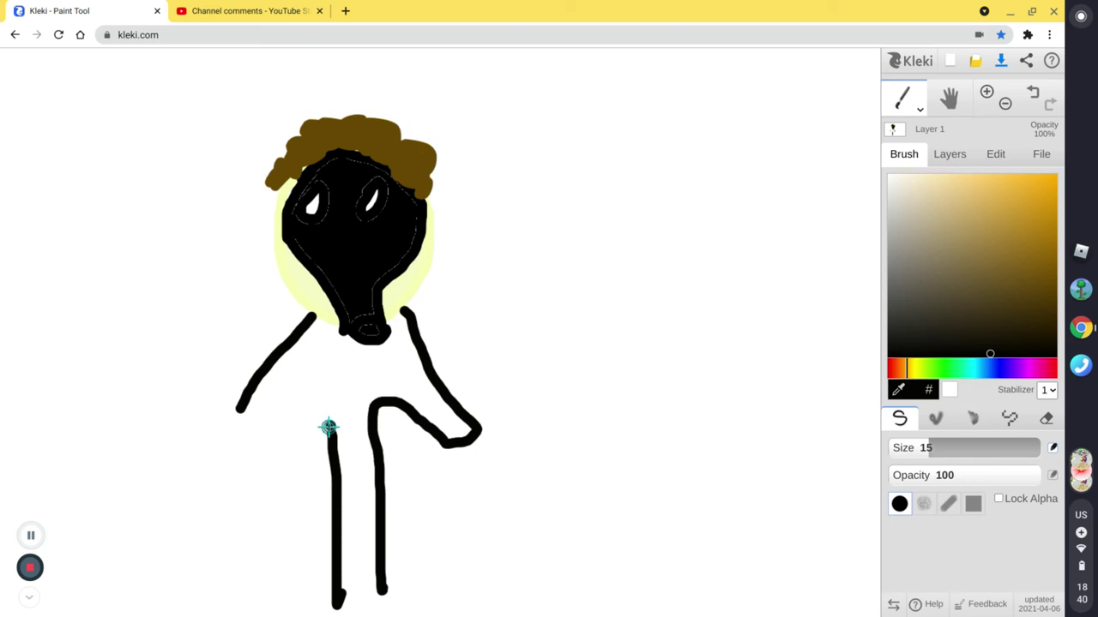
pyautogui.moveTo(318, 429)
pyautogui.mouseDown()
pyautogui.moveTo(291, 409)
pyautogui.moveTo(271, 426)
pyautogui.mouseUp()
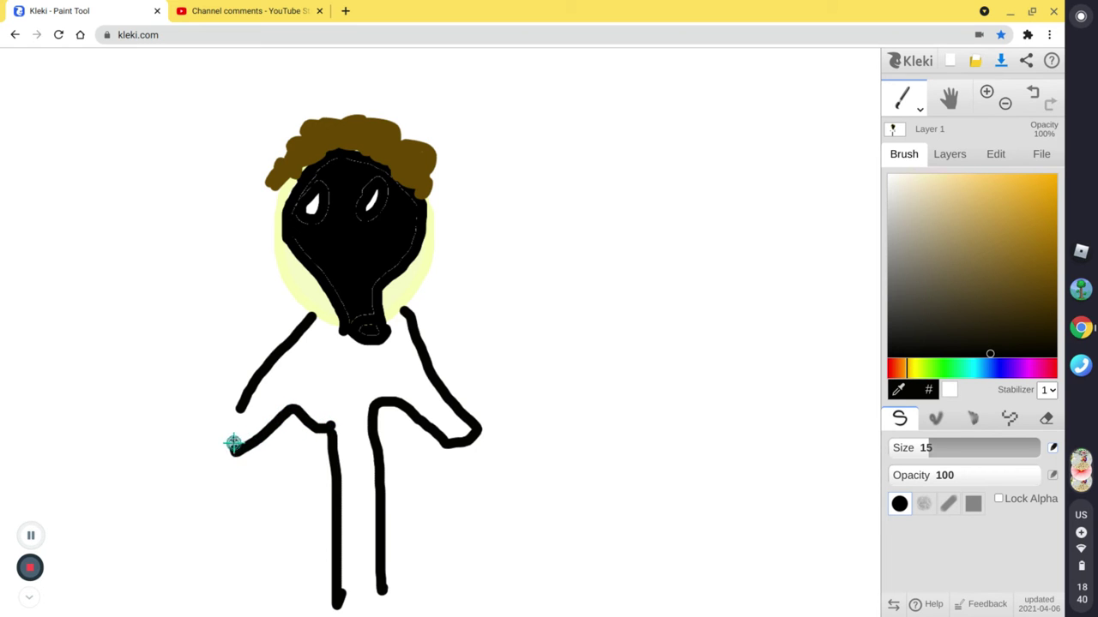
pyautogui.moveTo(234, 443); pyautogui.dragTo(250, 397)
pyautogui.moveTo(330, 506); pyautogui.dragTo(325, 542)
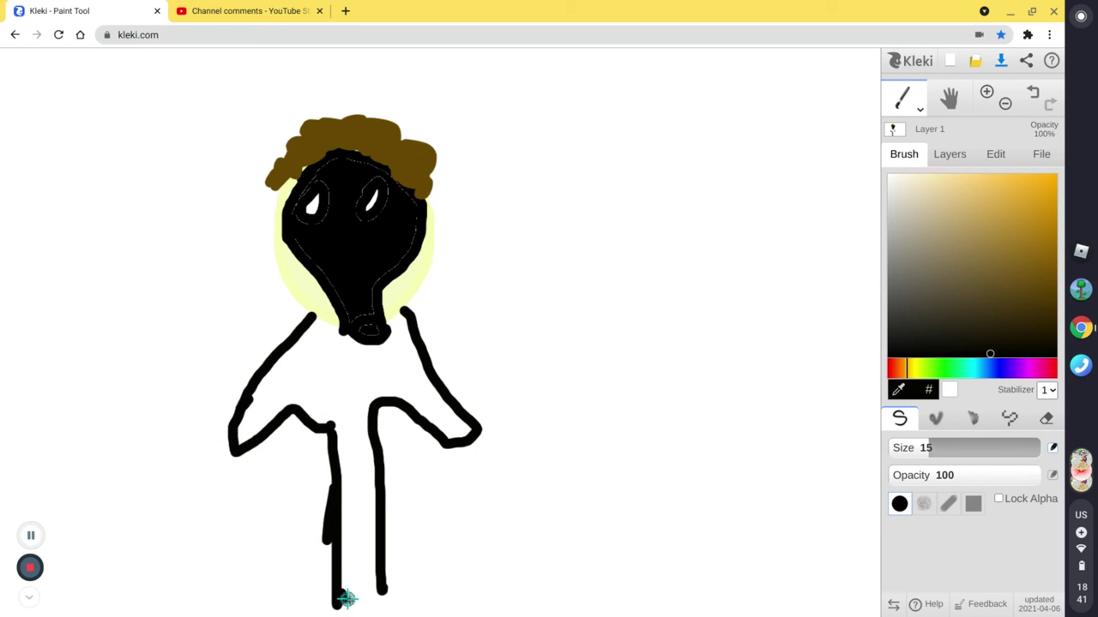
pyautogui.moveTo(346, 598)
pyautogui.mouseDown()
pyautogui.moveTo(380, 577)
pyautogui.moveTo(350, 605)
pyautogui.mouseUp()
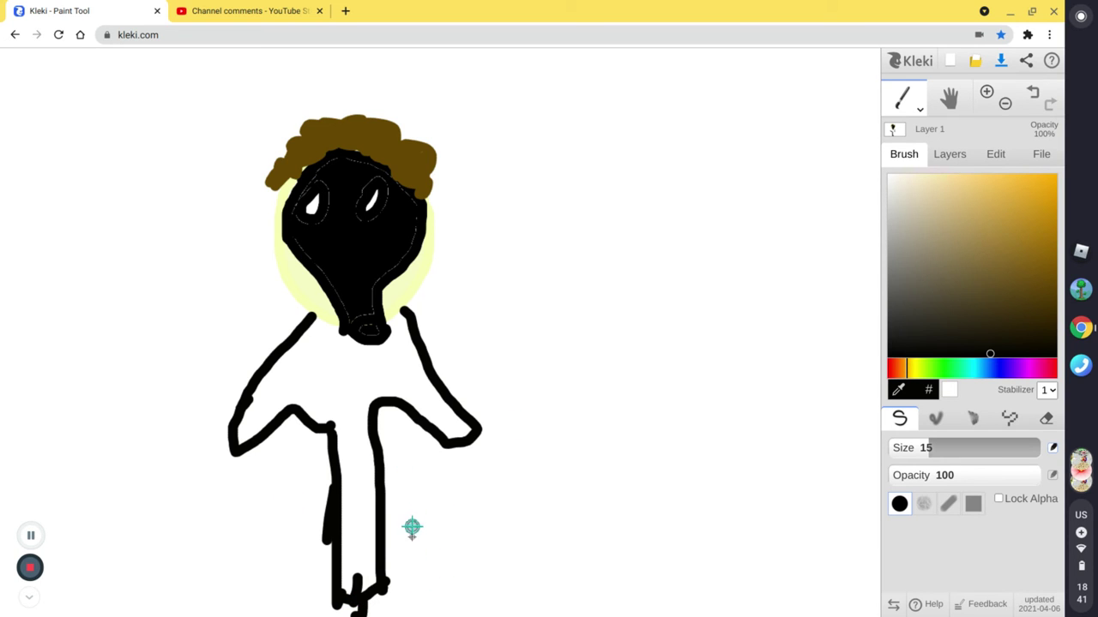
# Undo the messy feet and body strokes.
pyautogui.click(1035, 93)
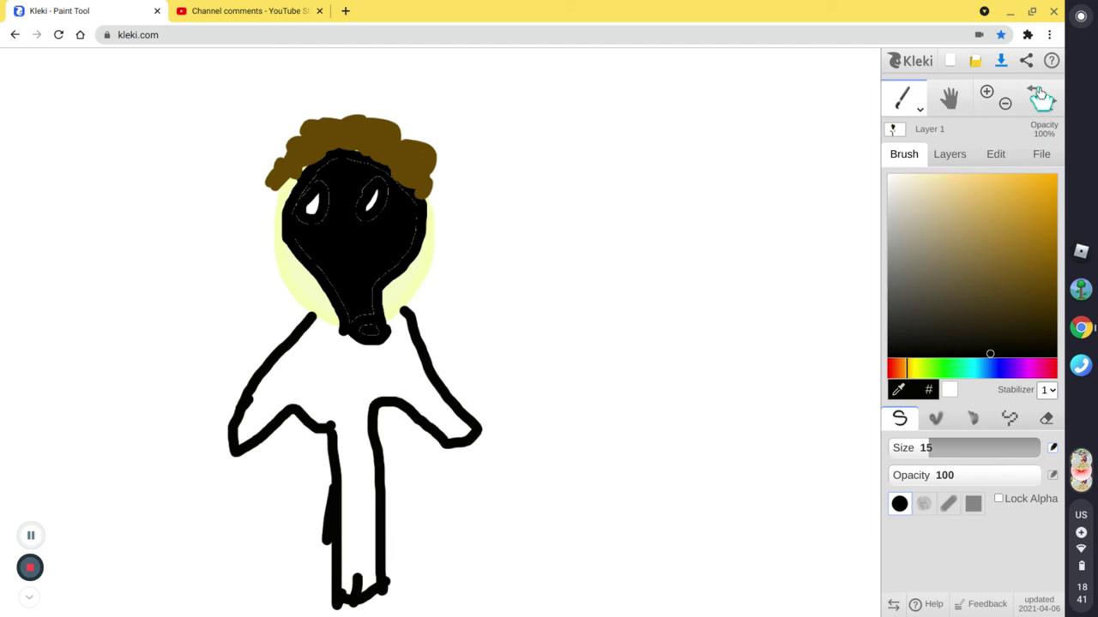
pyautogui.click(1037, 94)
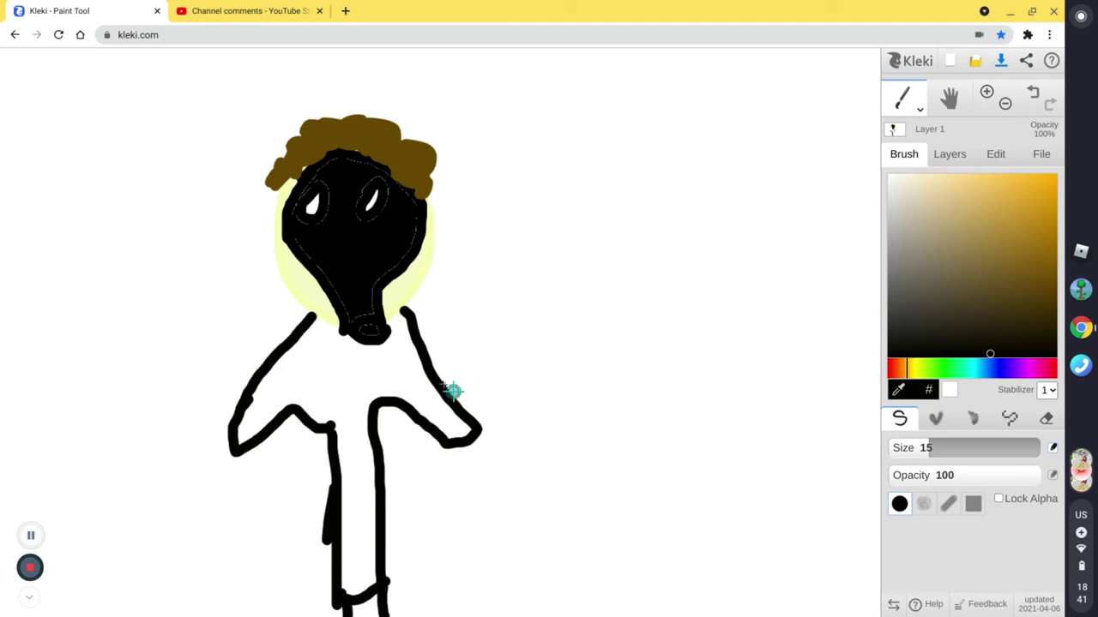
pyautogui.click(1033, 94)
pyautogui.click(1034, 95)
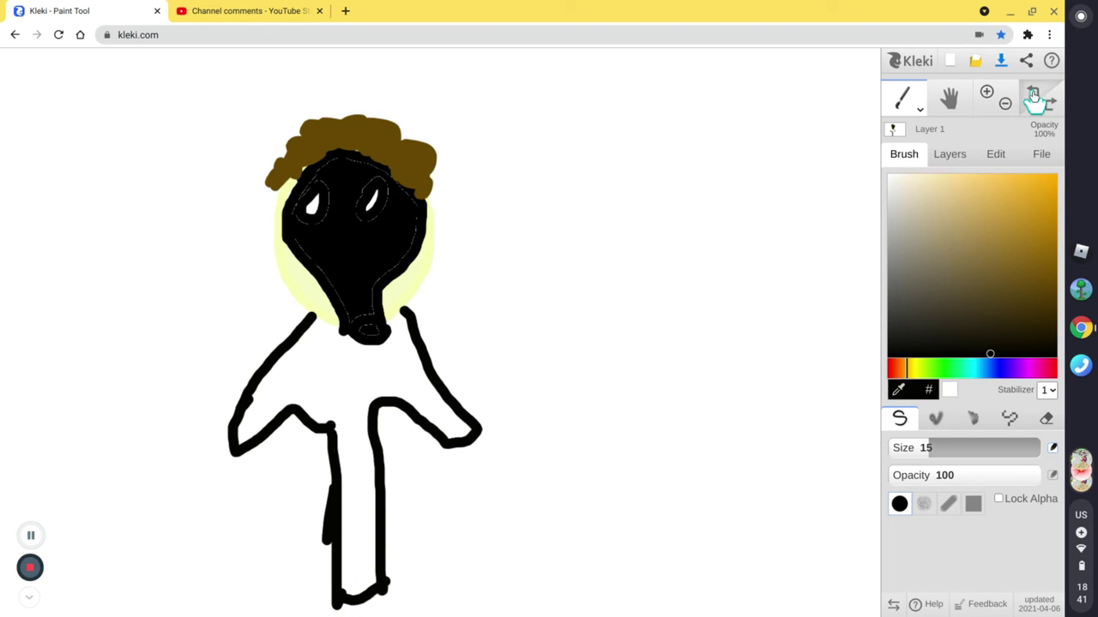
pyautogui.click(1033, 94)
pyautogui.click(1033, 94)
pyautogui.click(1034, 95)
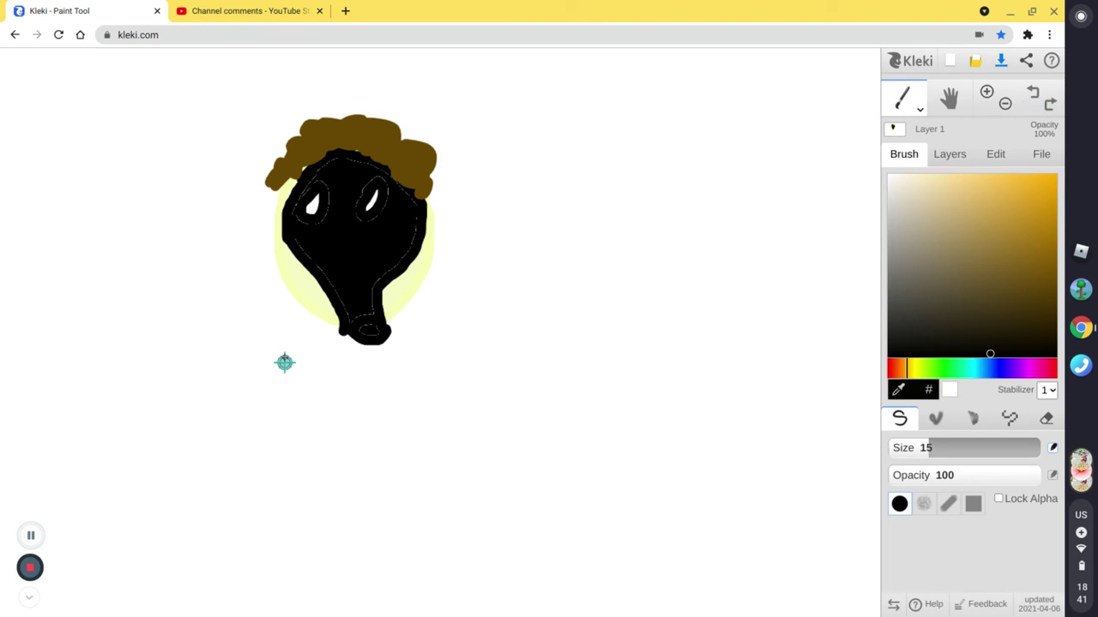
# Redraw the body with a long left side, right side and right arm.
pyautogui.moveTo(297, 320); pyautogui.dragTo(259, 387)
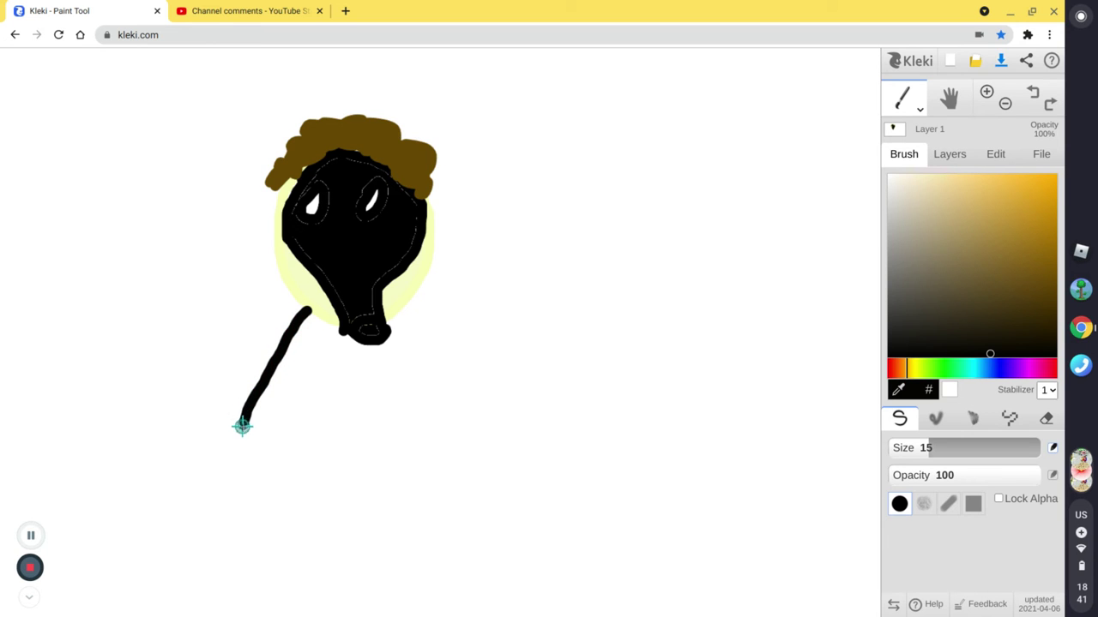
pyautogui.moveTo(242, 426)
pyautogui.mouseDown()
pyautogui.moveTo(237, 469)
pyautogui.moveTo(261, 482)
pyautogui.moveTo(293, 473)
pyautogui.moveTo(339, 390)
pyautogui.moveTo(337, 614)
pyautogui.mouseUp()
pyautogui.moveTo(415, 394); pyautogui.dragTo(427, 610)
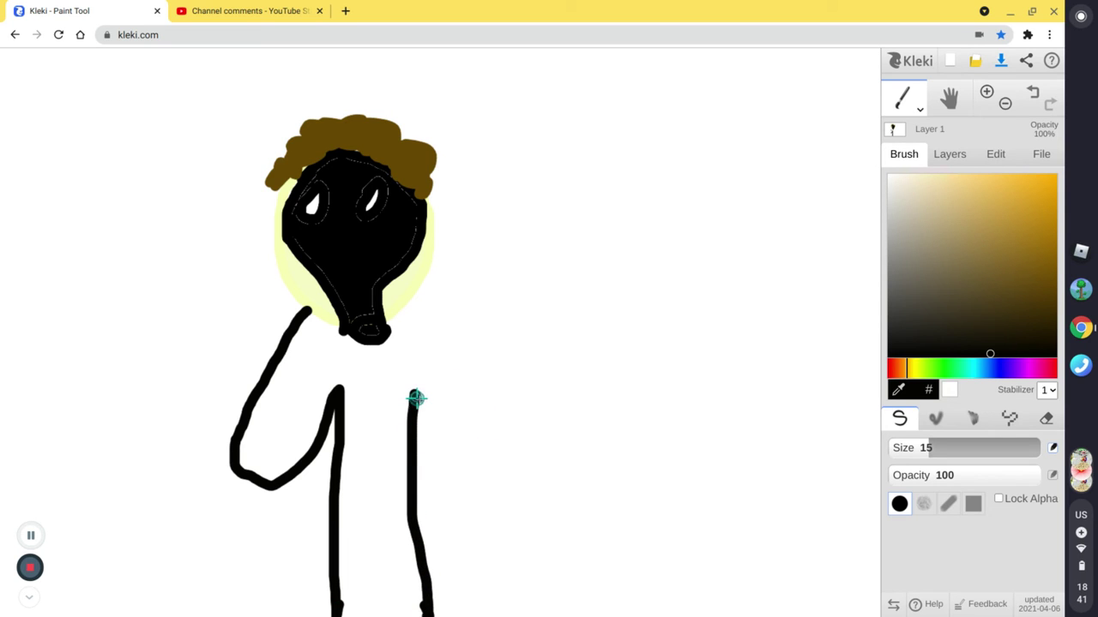
pyautogui.moveTo(415, 397)
pyautogui.mouseDown()
pyautogui.moveTo(470, 471)
pyautogui.moveTo(494, 481)
pyautogui.moveTo(528, 450)
pyautogui.moveTo(513, 422)
pyautogui.moveTo(446, 370)
pyautogui.moveTo(413, 309)
pyautogui.mouseUp()
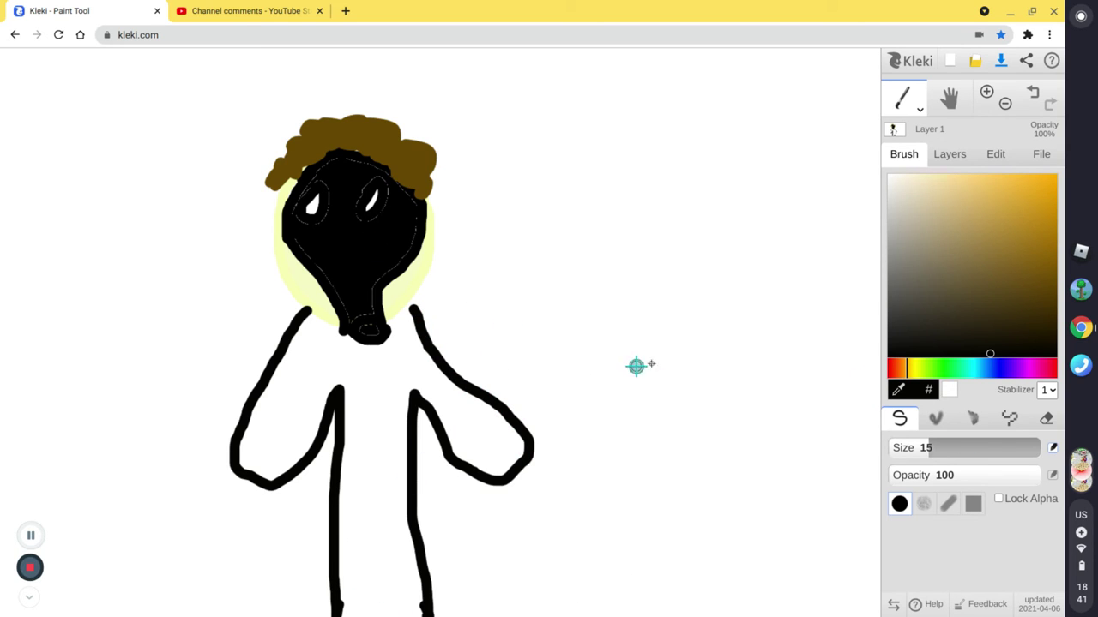
pyautogui.click(907, 96)
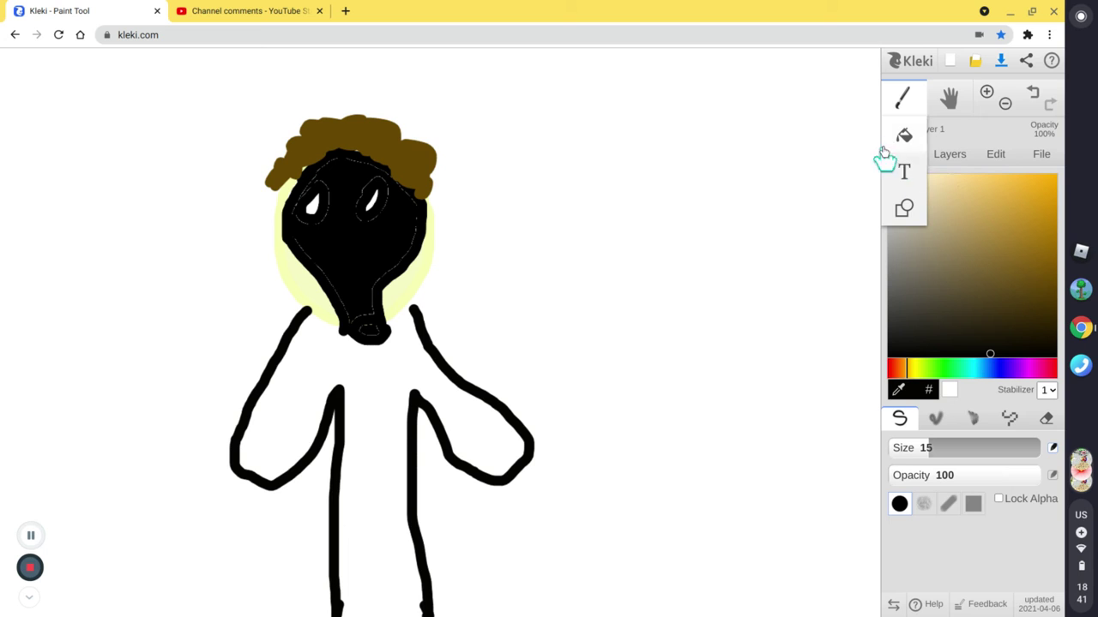
# Try bucket-filling the background black several times, undoing each attempt.
pyautogui.click(904, 135)
pyautogui.click(401, 437)
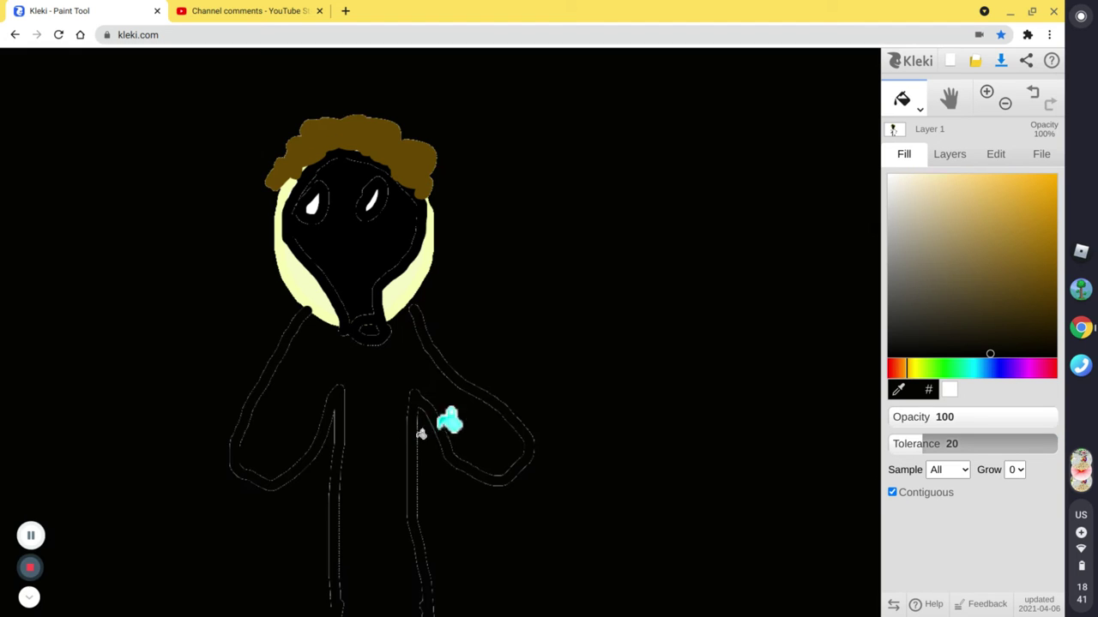
pyautogui.click(1032, 93)
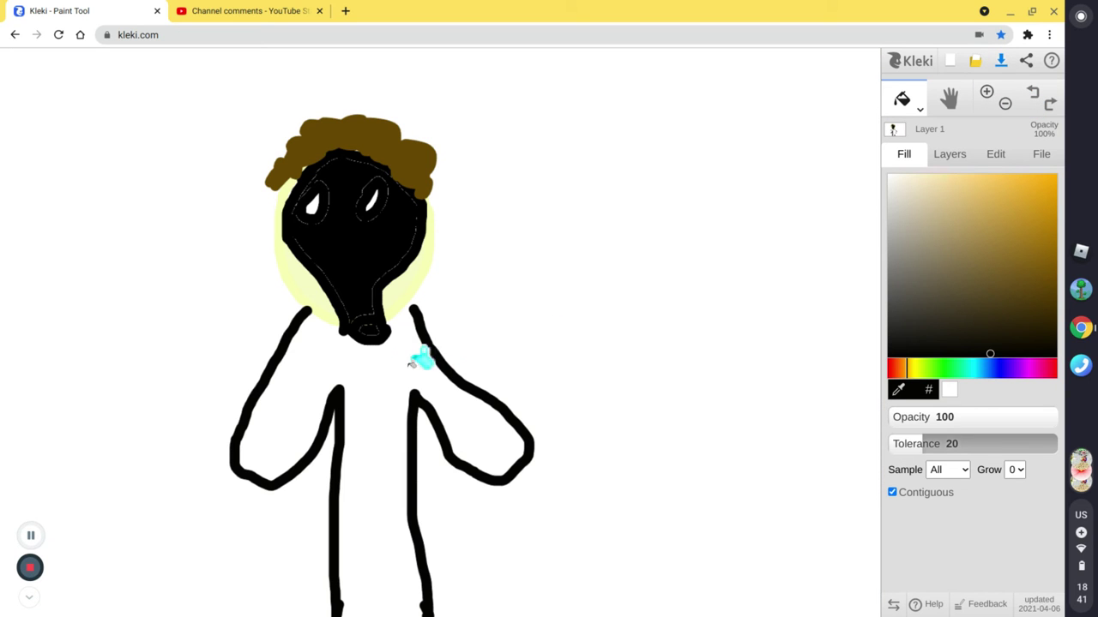
pyautogui.click(377, 405)
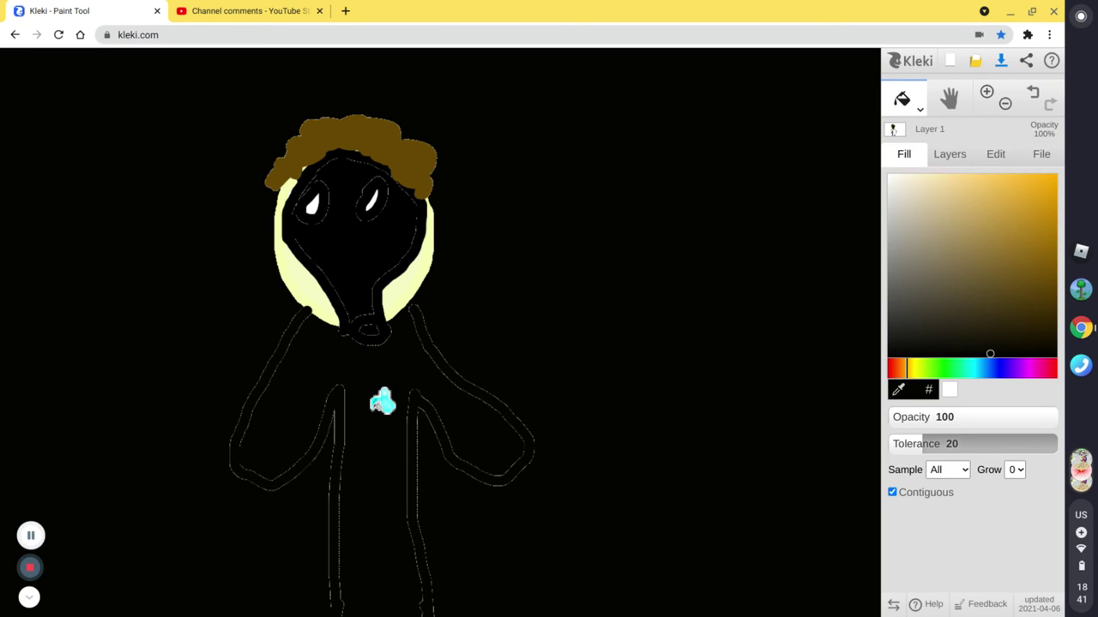
pyautogui.click(1029, 97)
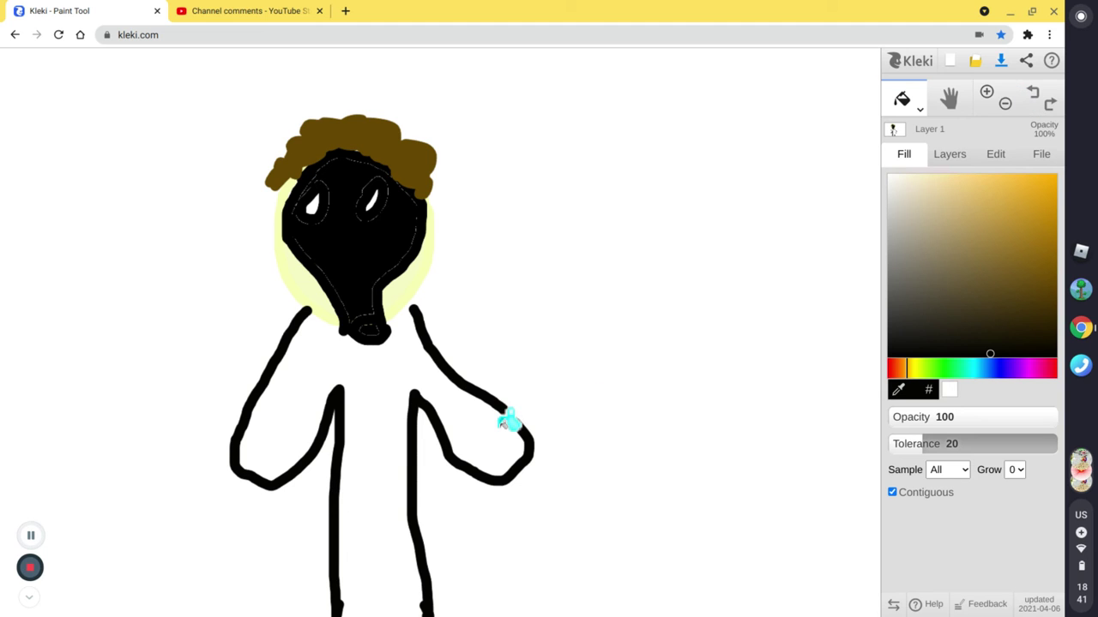
pyautogui.click(542, 329)
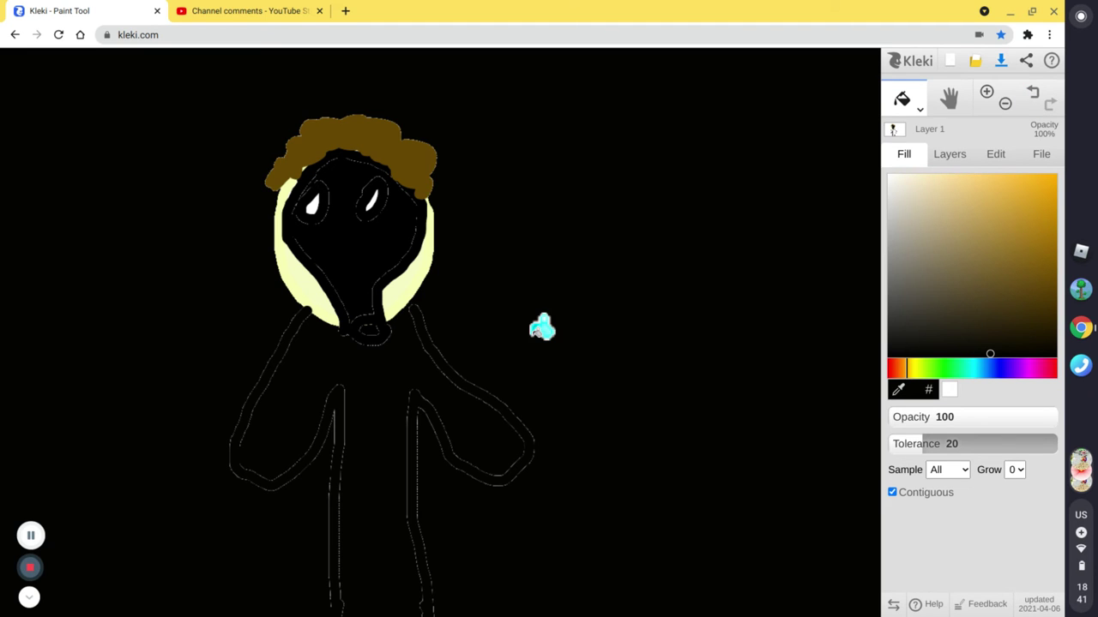
pyautogui.click(1032, 94)
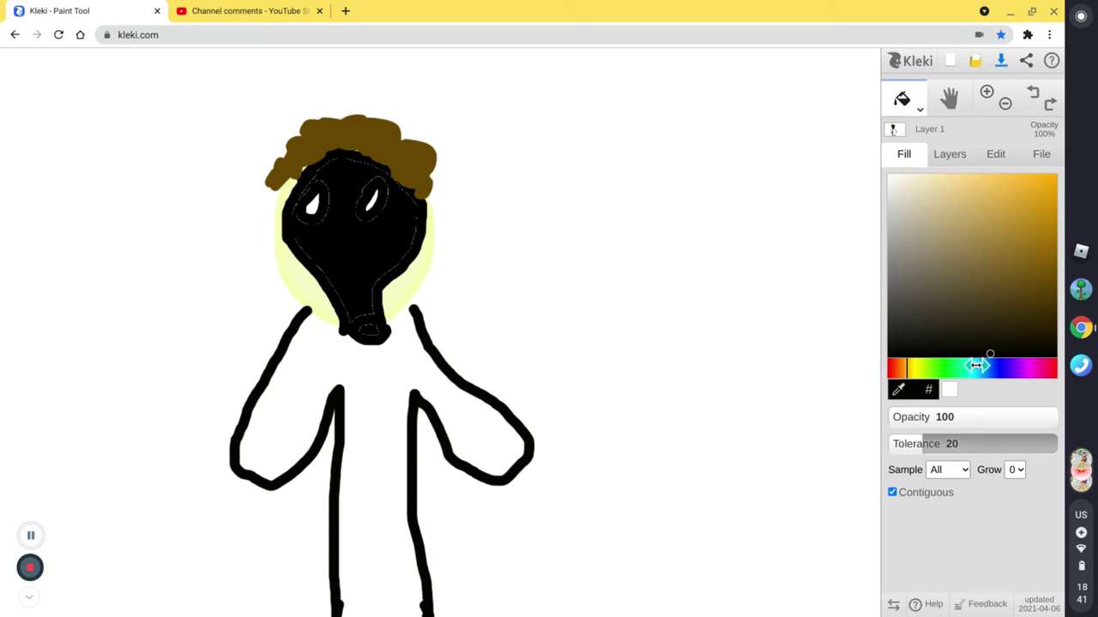
# Test green fills, undo back to white, then fill the background bright green.
pyautogui.moveTo(917, 374); pyautogui.dragTo(937, 373)
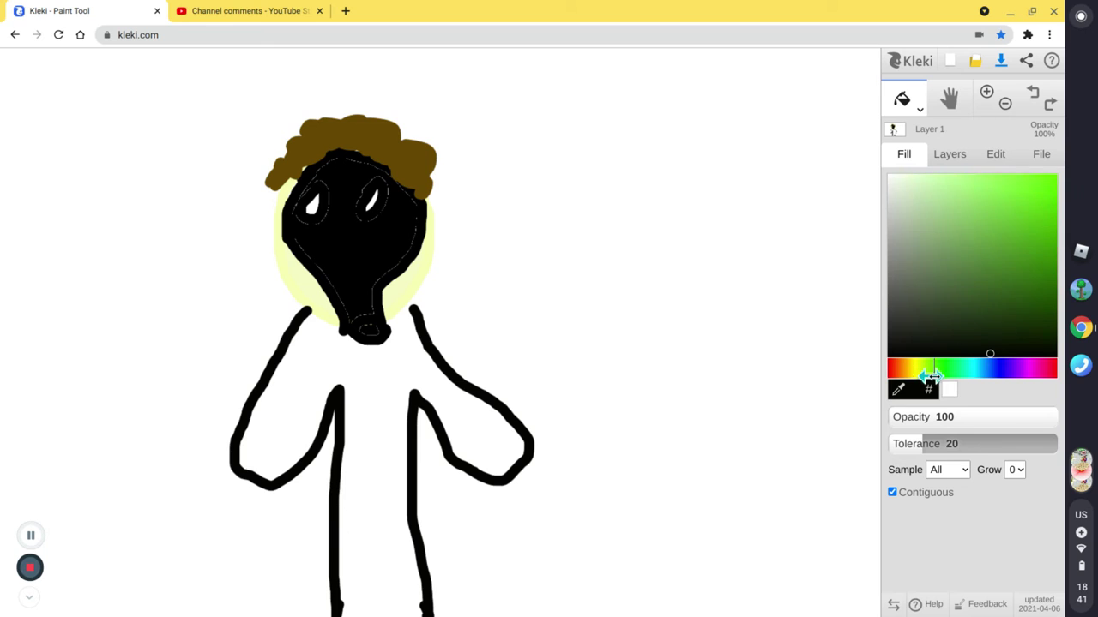
pyautogui.click(409, 407)
pyautogui.moveTo(953, 298); pyautogui.dragTo(1071, 128)
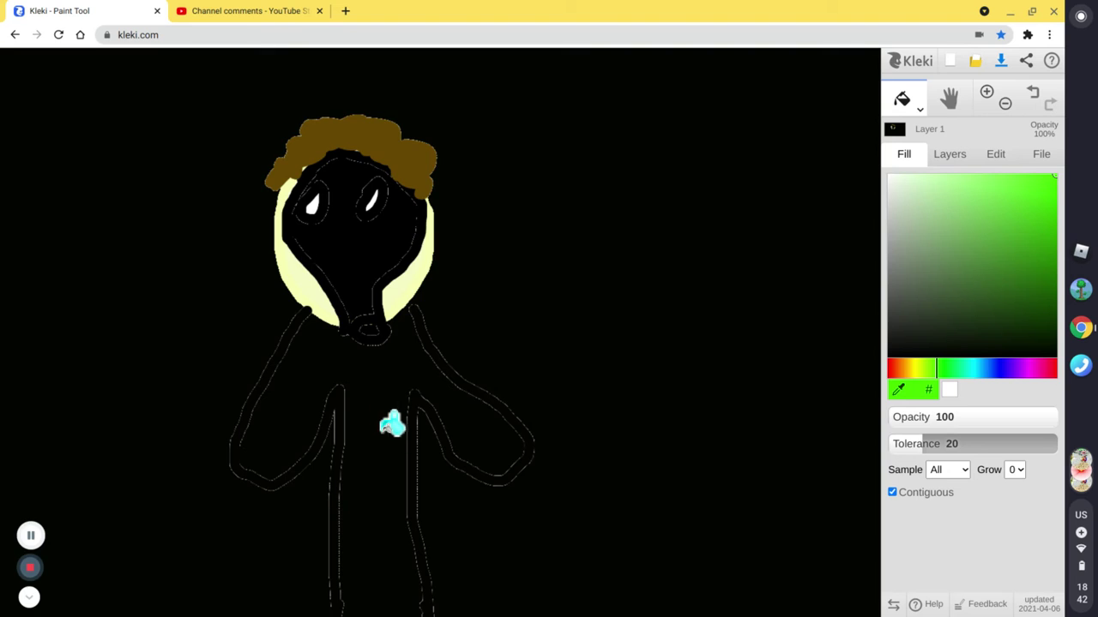
pyautogui.click(391, 423)
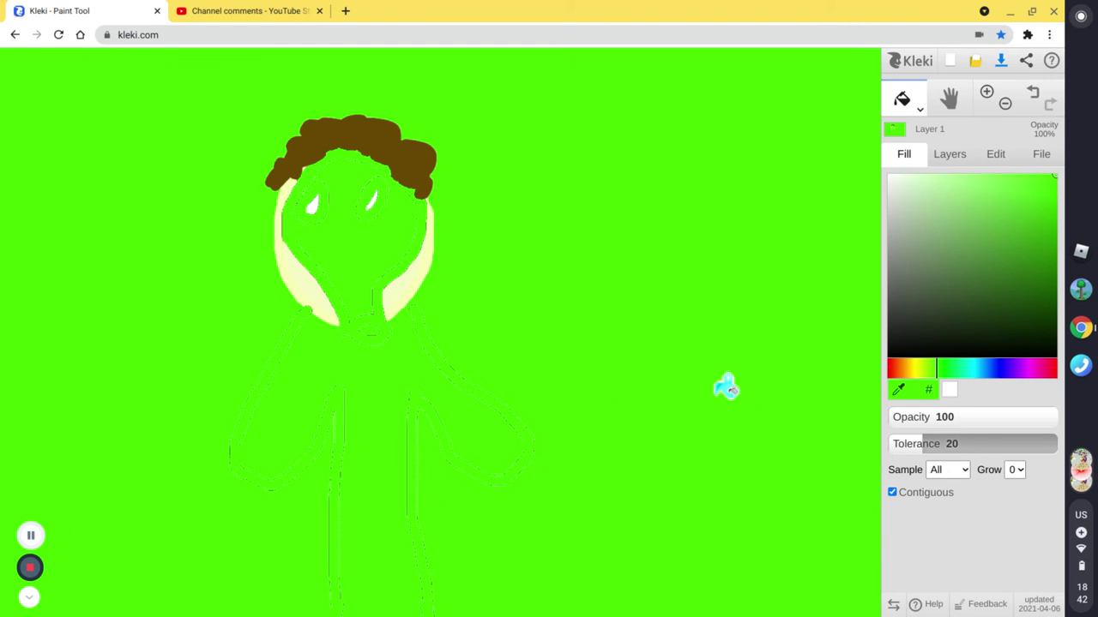
pyautogui.moveTo(940, 335); pyautogui.dragTo(977, 367)
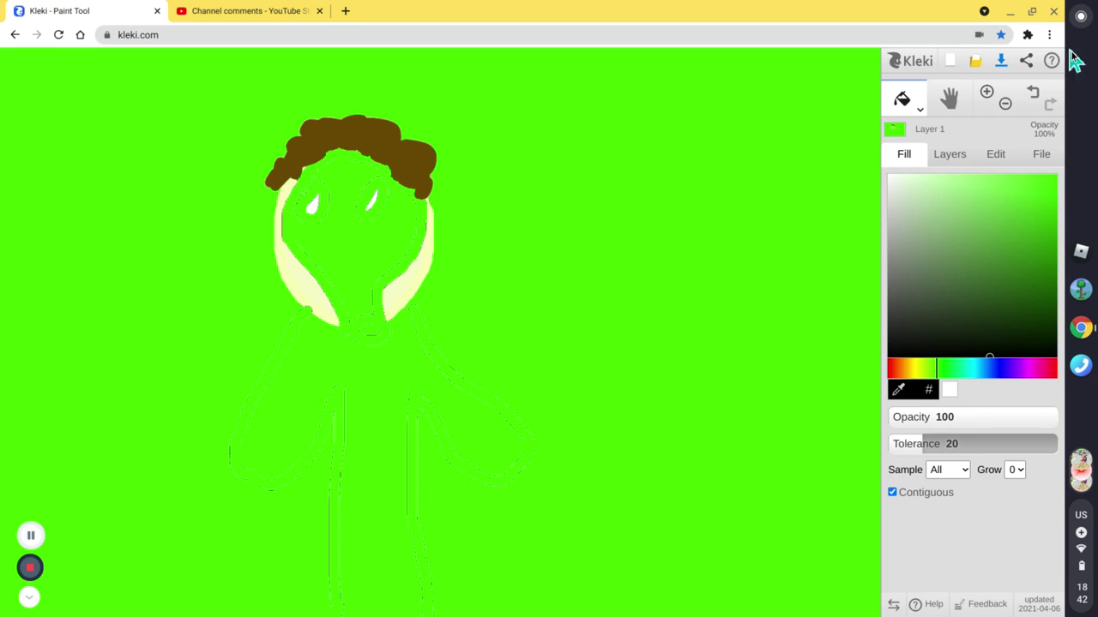
pyautogui.click(1033, 97)
pyautogui.click(1032, 98)
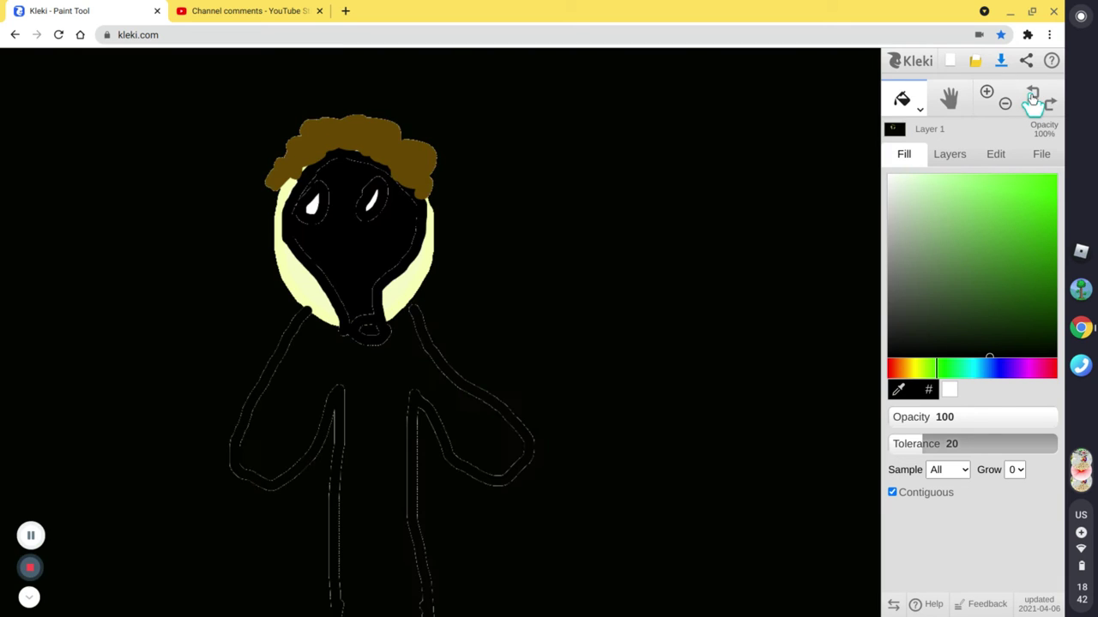
pyautogui.click(1032, 98)
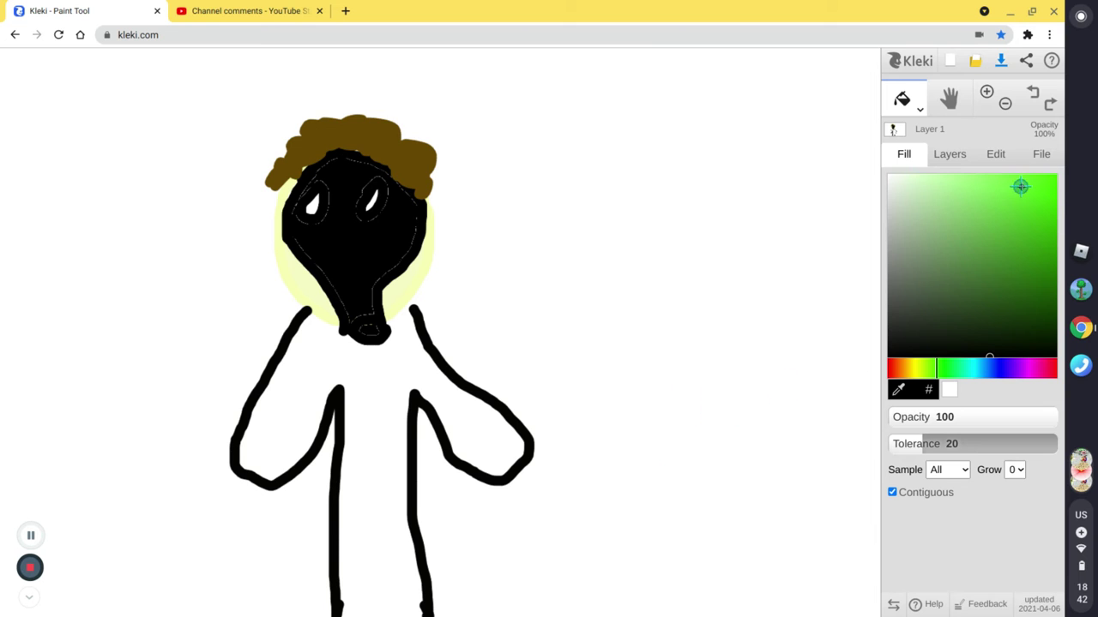
pyautogui.moveTo(1020, 186); pyautogui.dragTo(1066, 167)
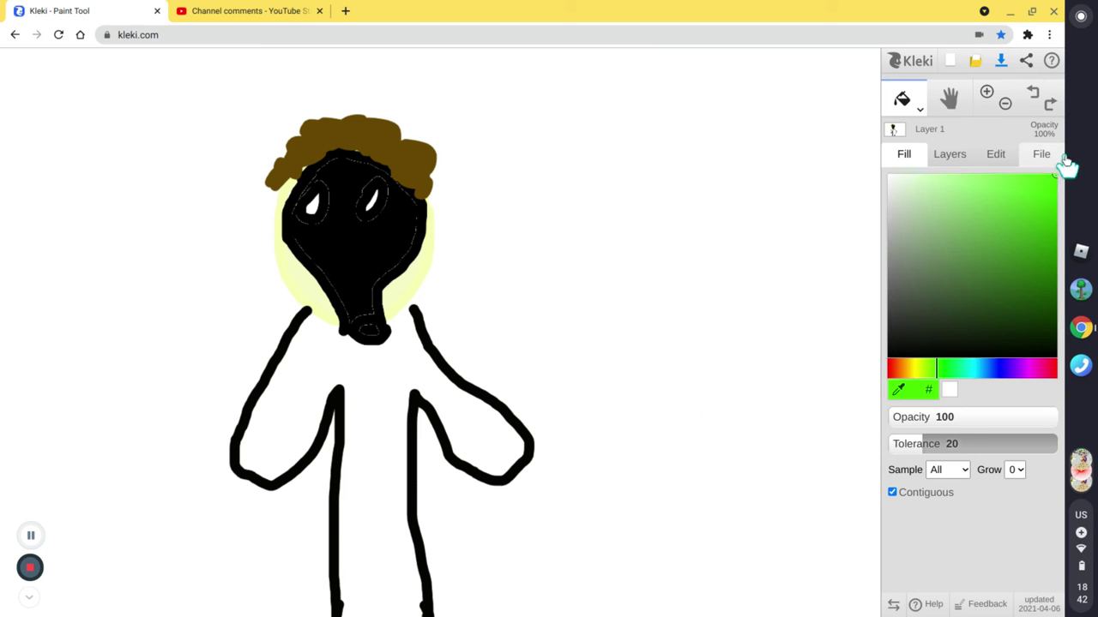
pyautogui.click(380, 407)
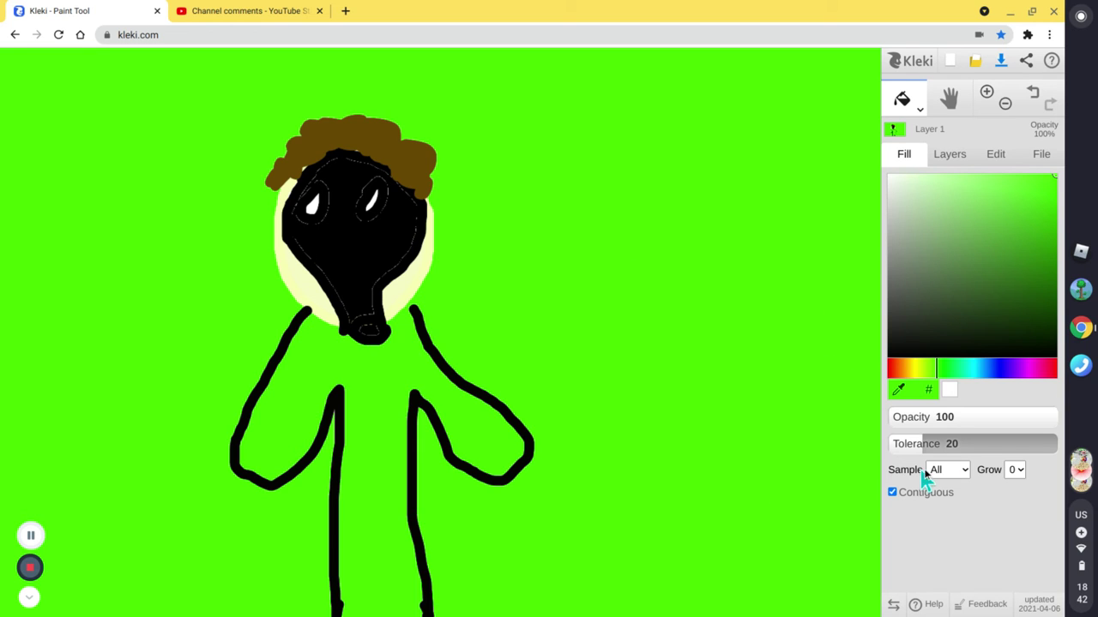
# Switch to a cyan brush and scribble a word across the figure's chest.
pyautogui.click(974, 371)
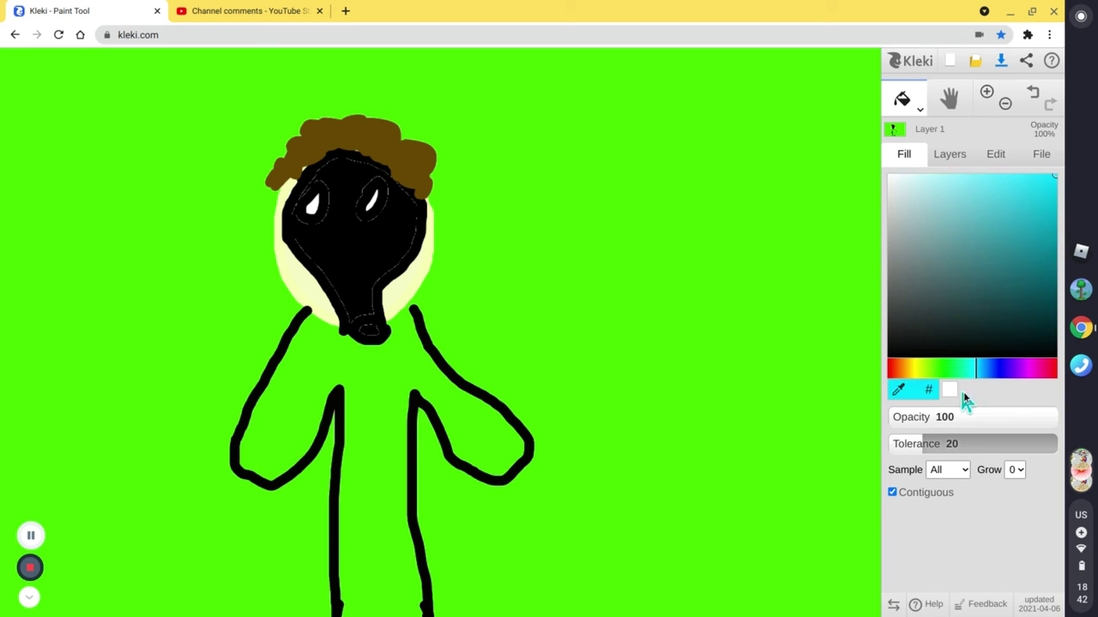
pyautogui.click(901, 112)
pyautogui.click(904, 133)
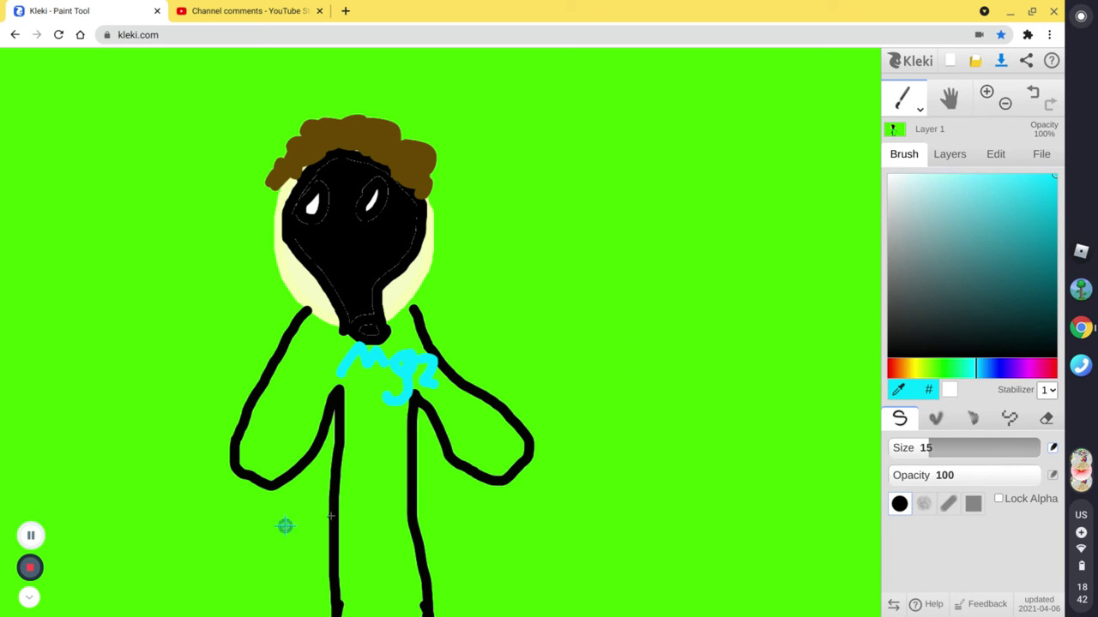
pyautogui.click(917, 107)
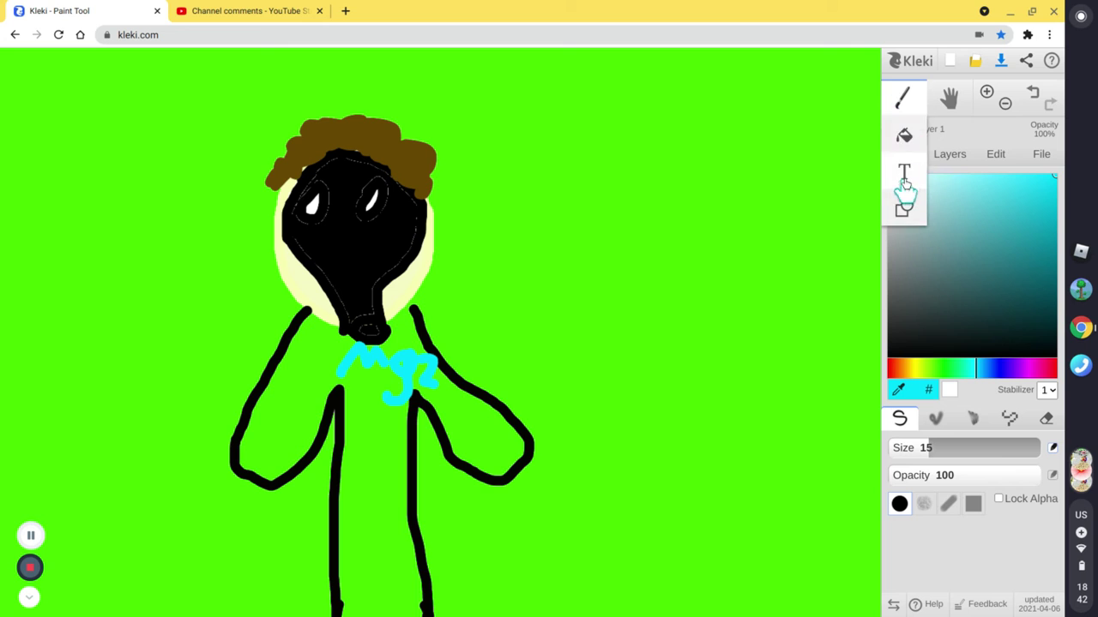
# Bucket-fill the green background cyan.
pyautogui.click(900, 139)
pyautogui.click(677, 223)
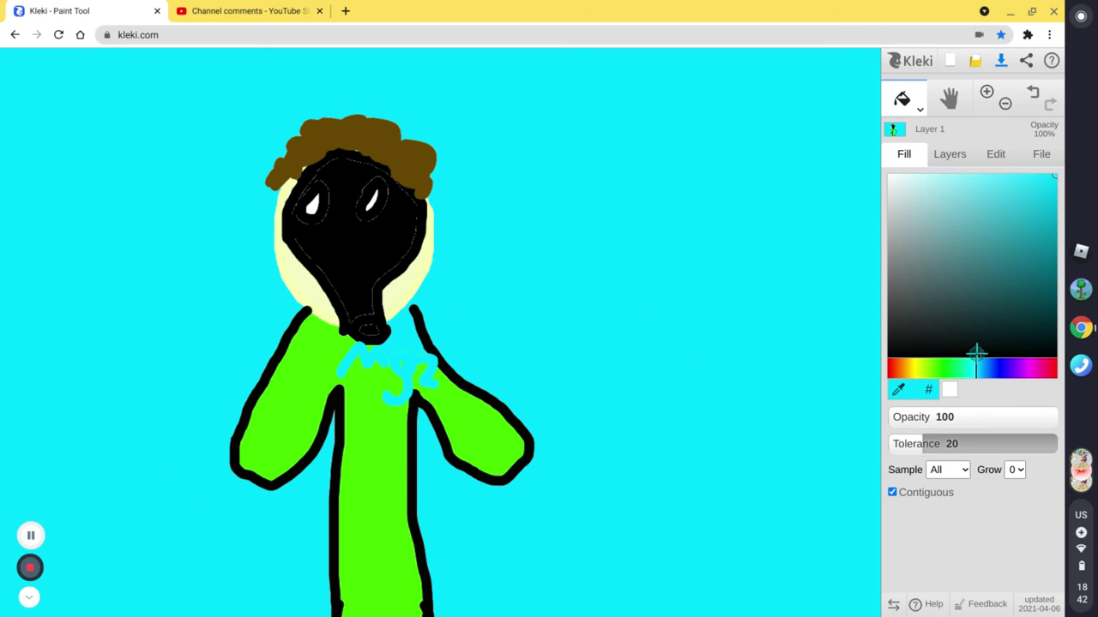
pyautogui.click(904, 99)
pyautogui.click(911, 145)
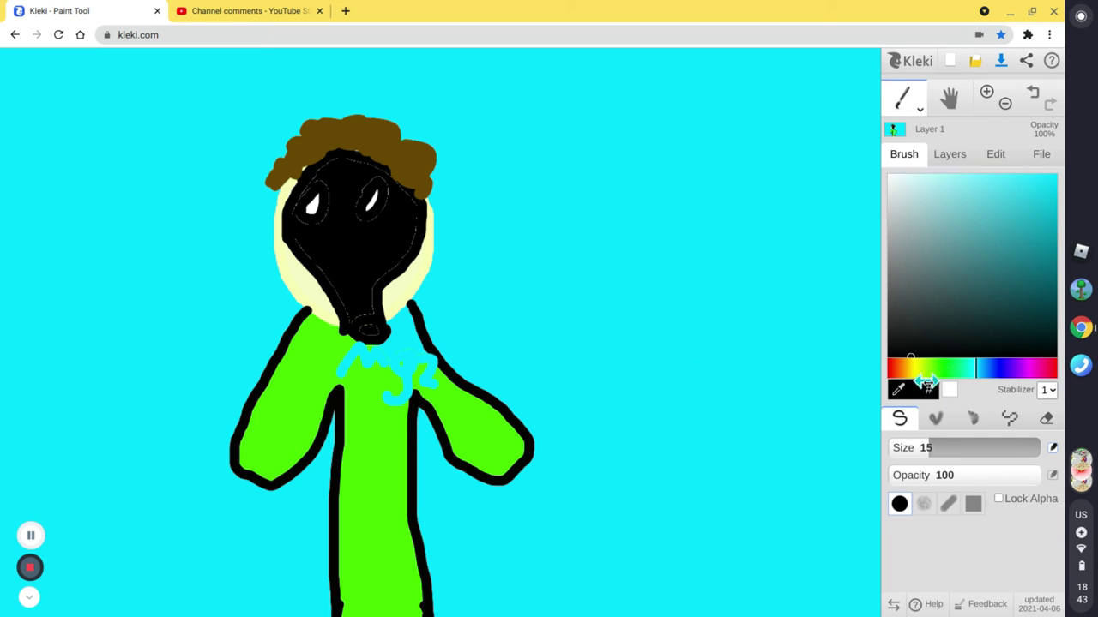
# Fill the body, arms and chest scribble black, then download the drawing as PNG.
pyautogui.moveTo(926, 384); pyautogui.dragTo(1012, 384)
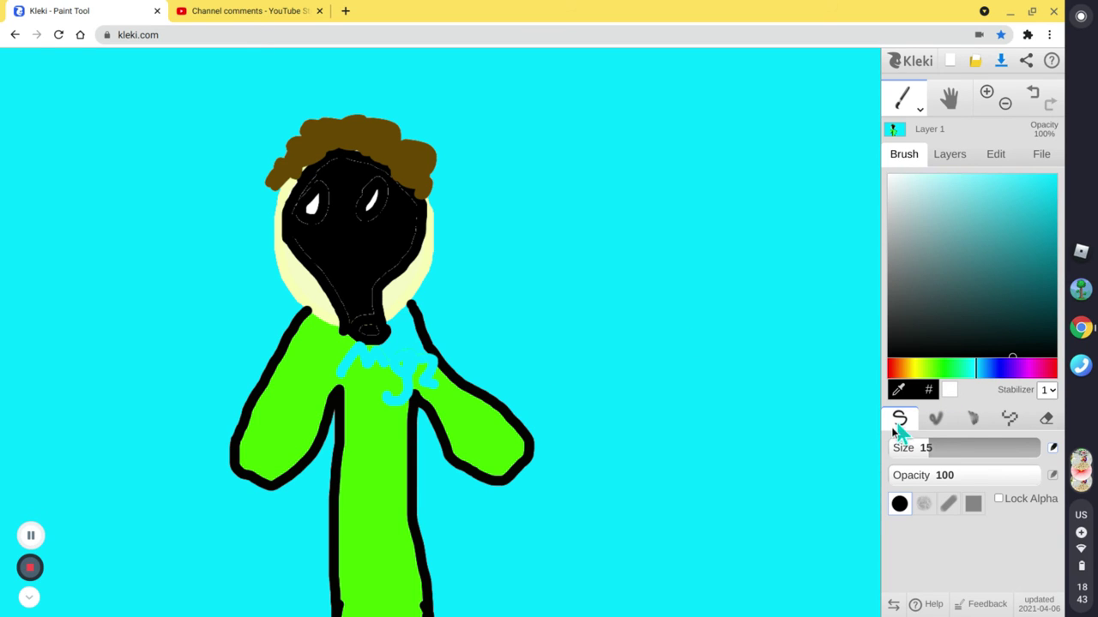
pyautogui.click(902, 112)
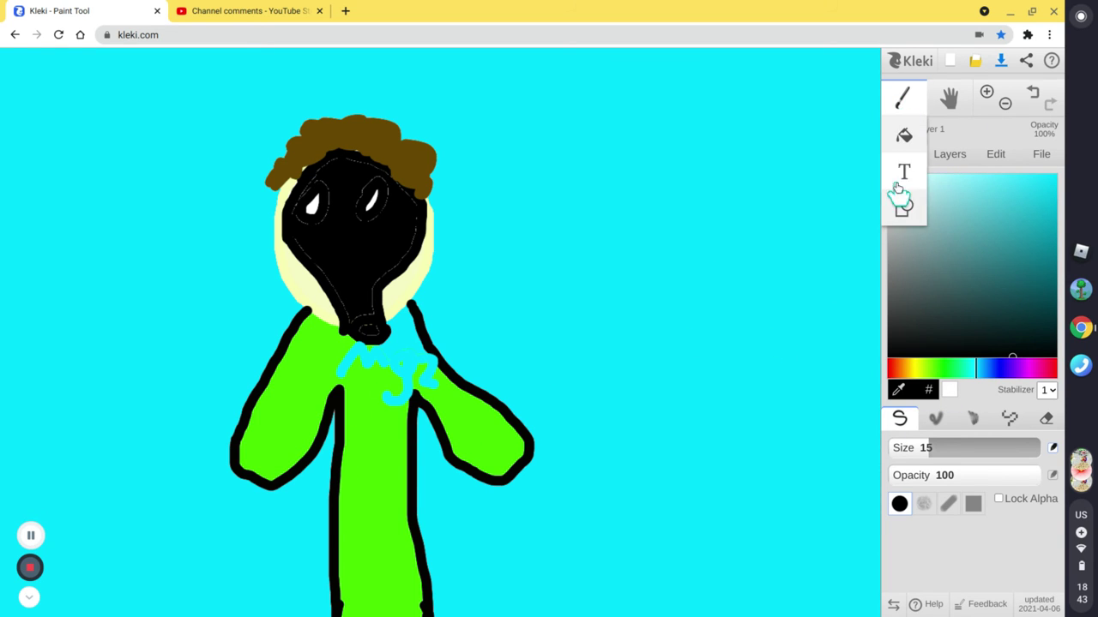
pyautogui.click(903, 137)
pyautogui.click(377, 486)
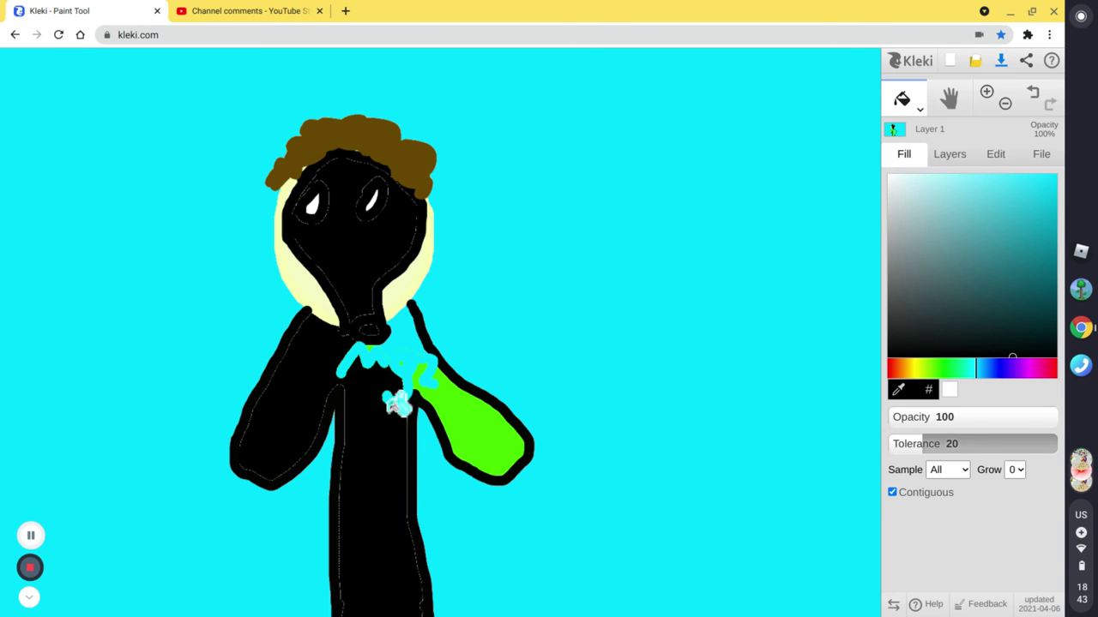
pyautogui.click(413, 343)
pyautogui.click(454, 423)
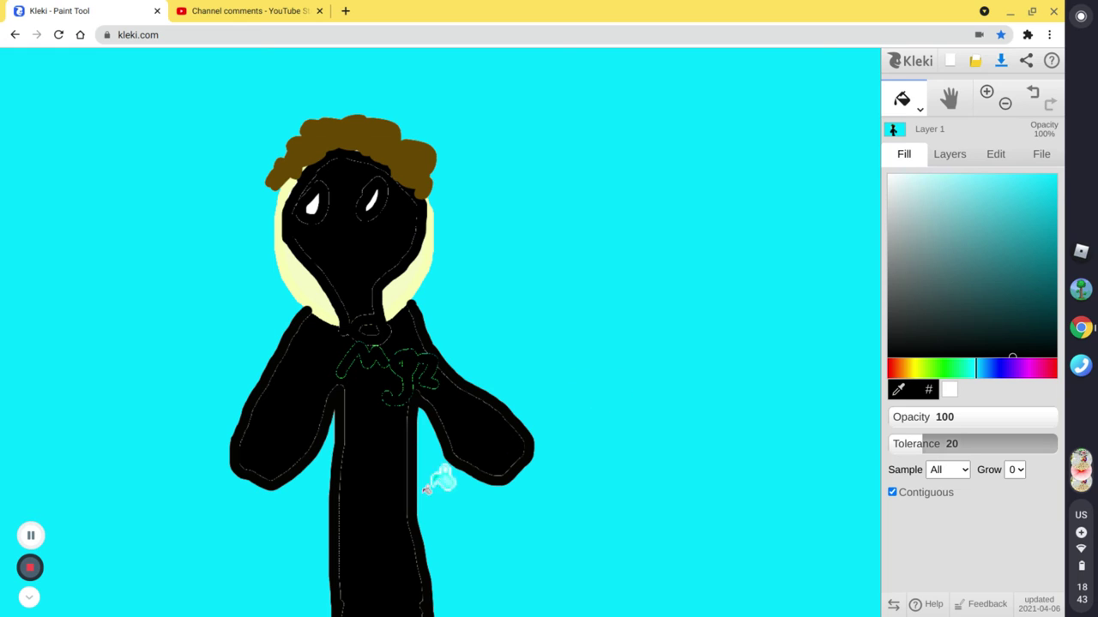
pyautogui.click(1000, 62)
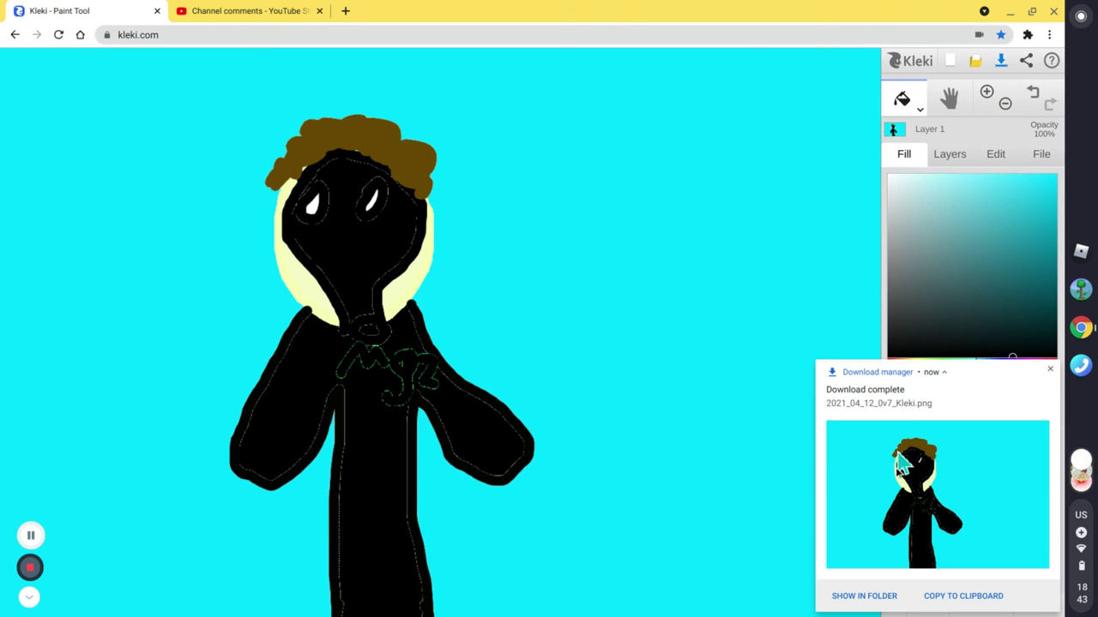
# Screenshot the YouTube Studio comments tab, return to Kleki and dismiss both notifications.
pyautogui.click(183, 8)
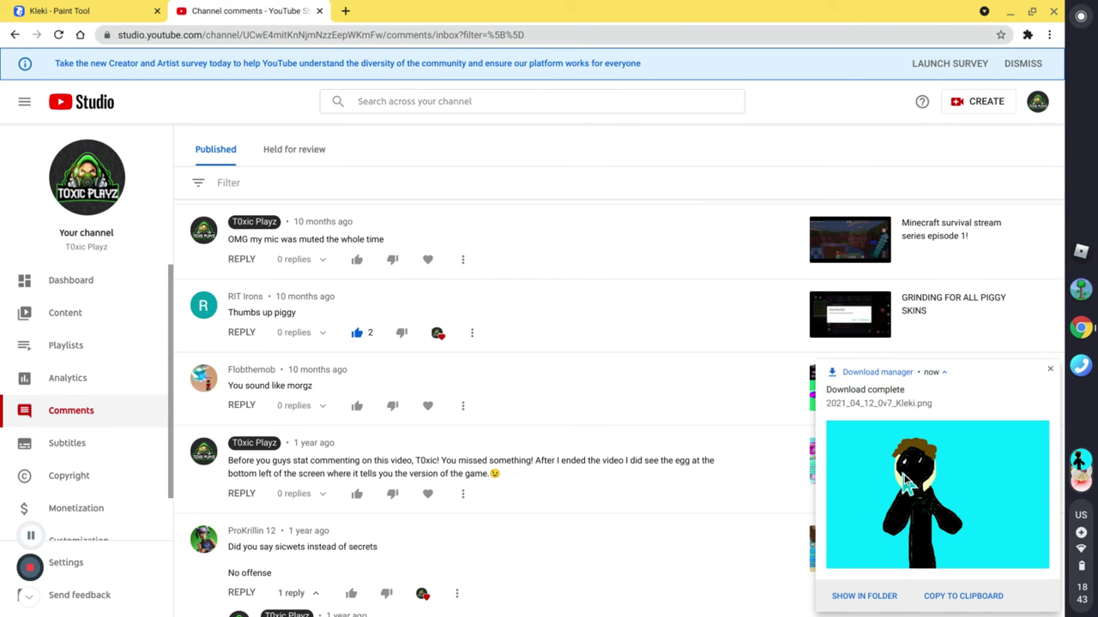
pyautogui.hotkey('ctrl', 'F5')
pyautogui.click(5, 9)
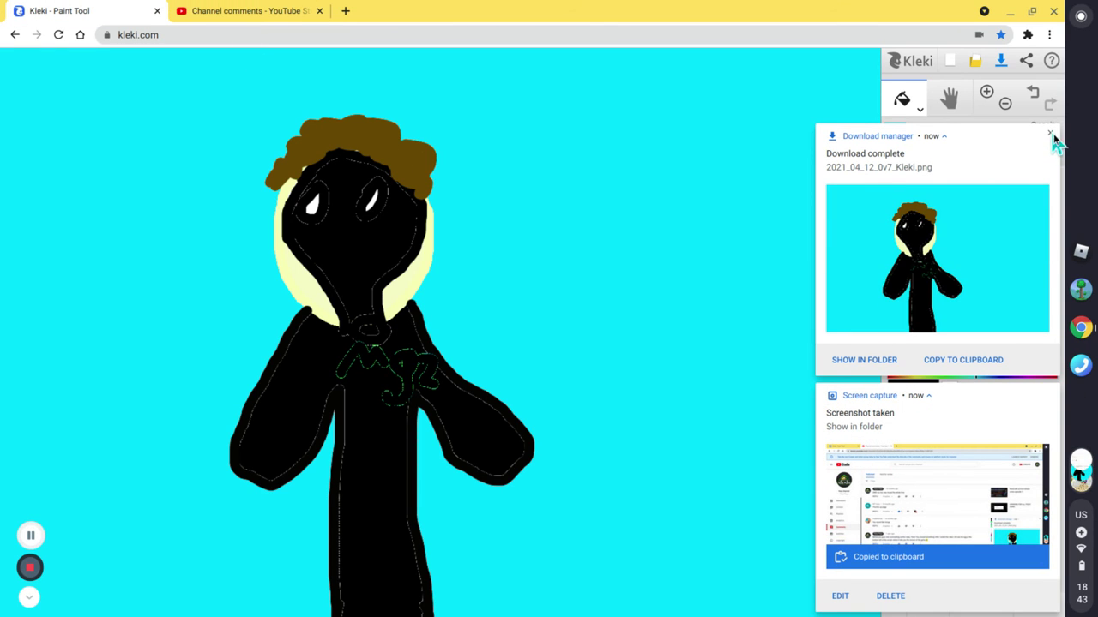
pyautogui.click(1050, 136)
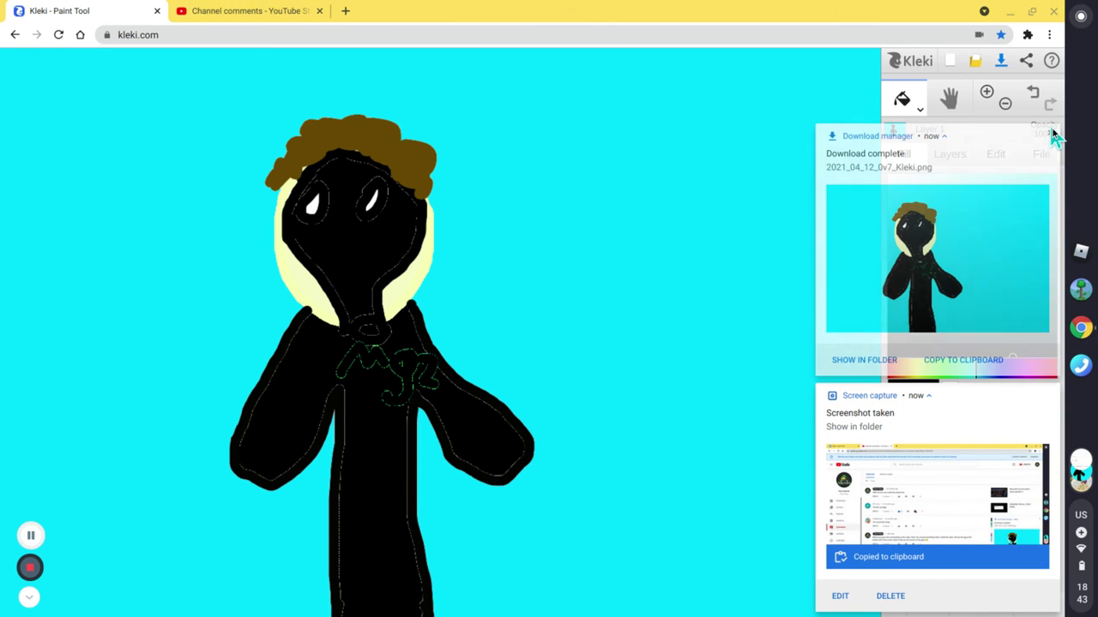
pyautogui.click(1052, 394)
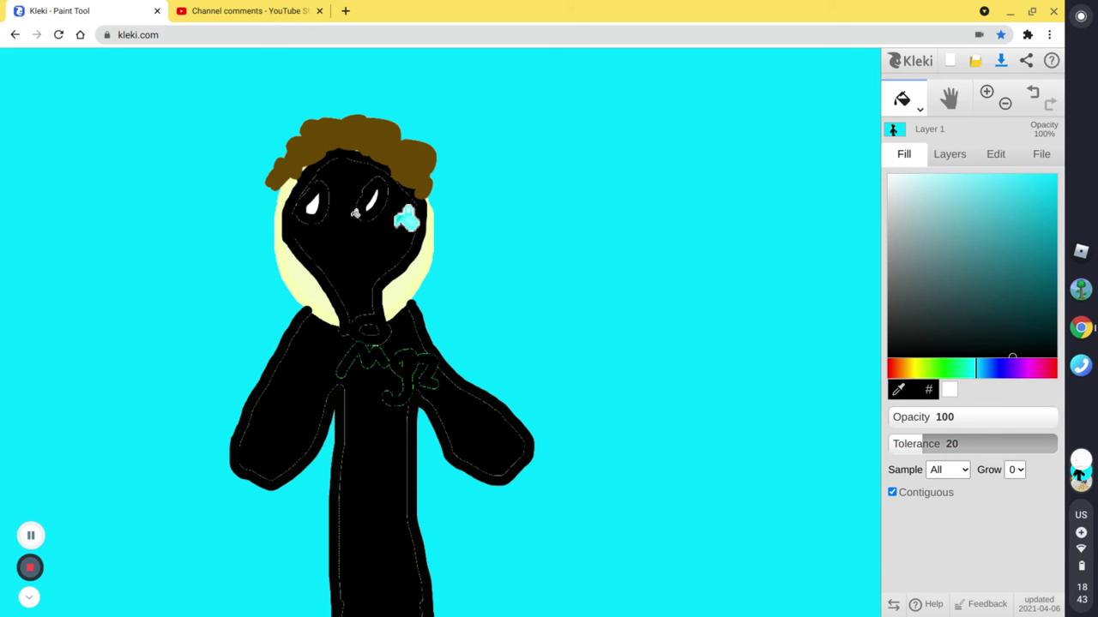
pyautogui.click(30, 535)
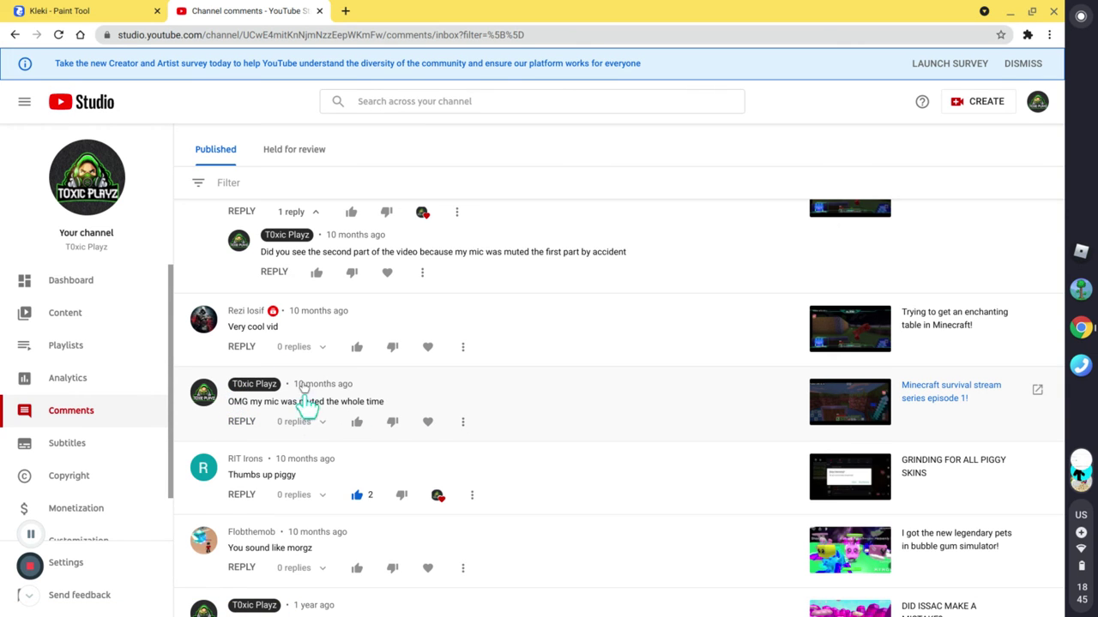
# After browsing the YouTube Studio comments, switch back to the Kleki tab with Ctrl+Shift+Tab.
pyautogui.hotkey('ctrl', 'shift', 'Tab')
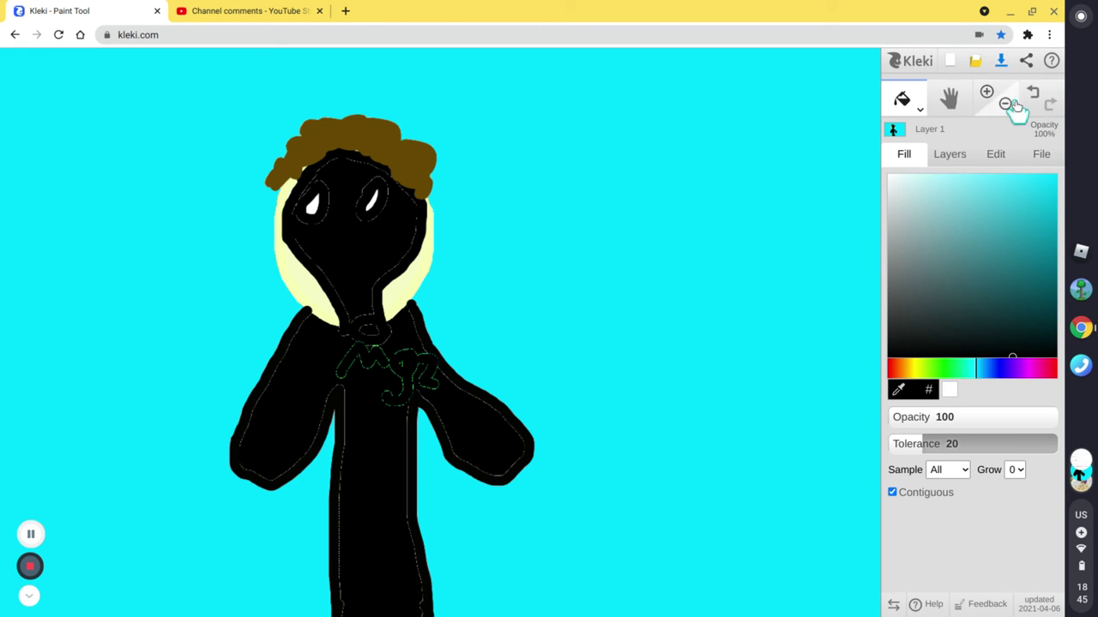
# Undo the figure's colours and body until only the head outline remains.
pyautogui.click(1049, 93)
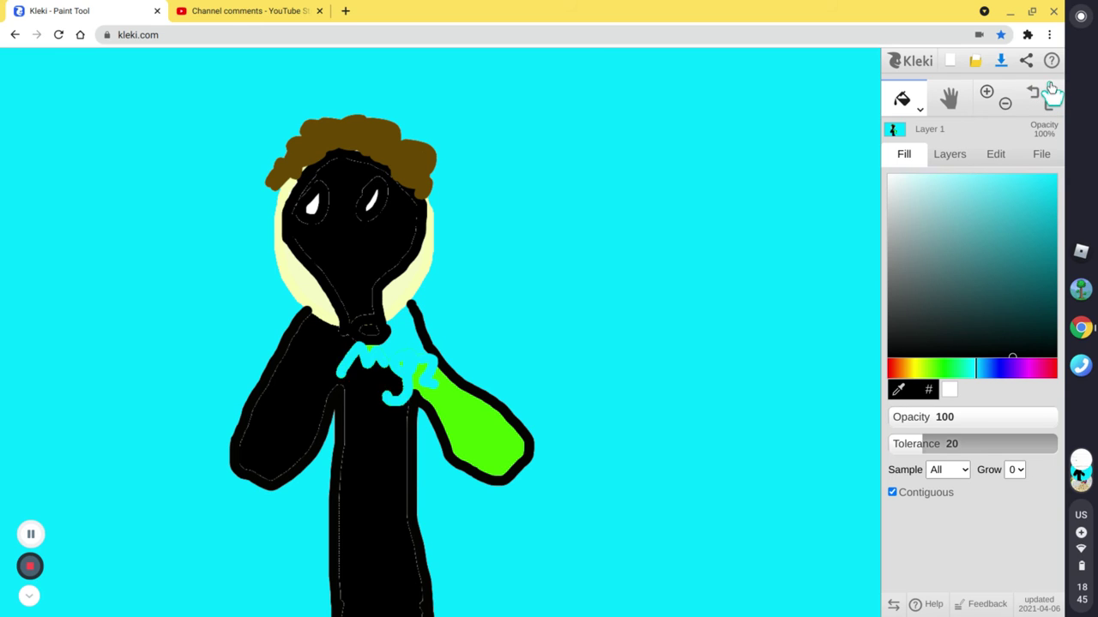
pyautogui.click(1050, 91)
pyautogui.click(1050, 90)
pyautogui.click(1050, 91)
pyautogui.click(1052, 91)
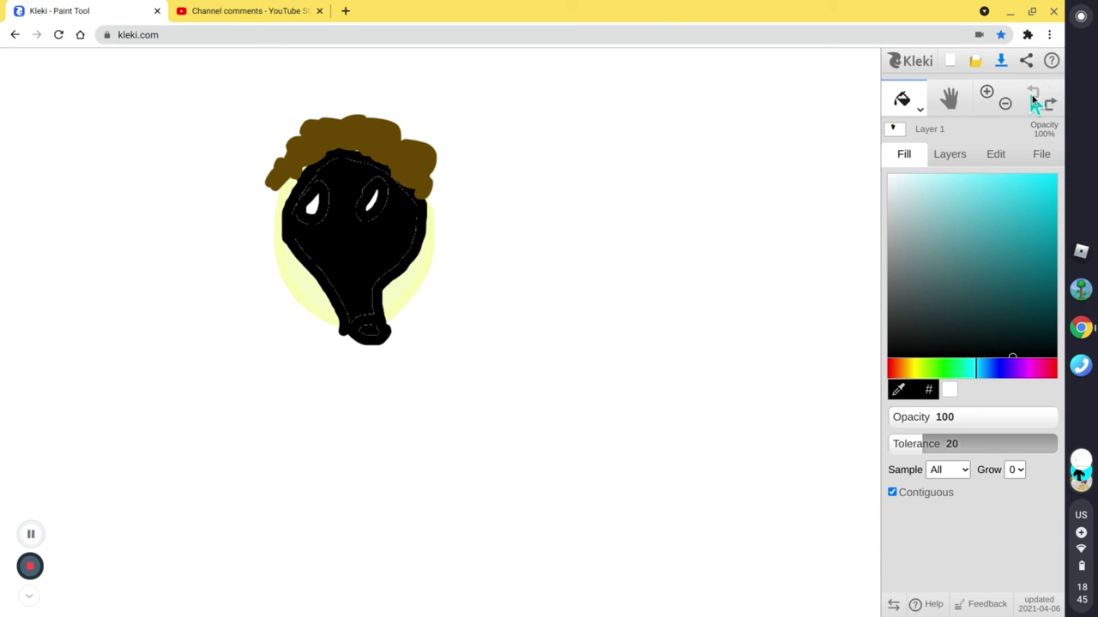
# Fill the black face and remaining dark hair areas with white using the fill bucket.
pyautogui.click(906, 103)
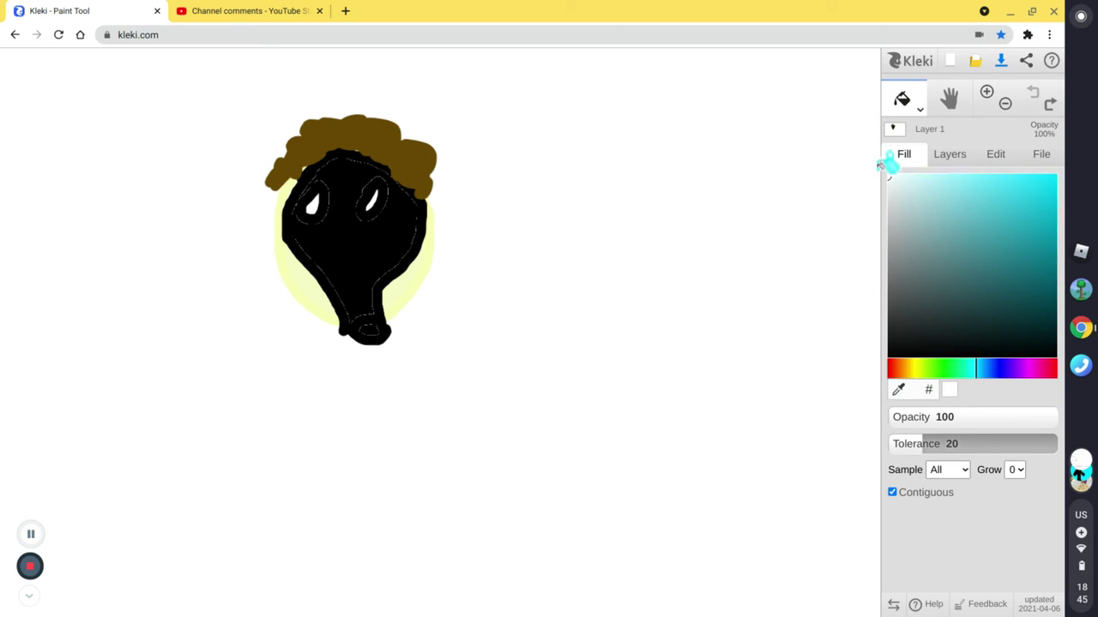
pyautogui.click(889, 176)
pyautogui.click(342, 227)
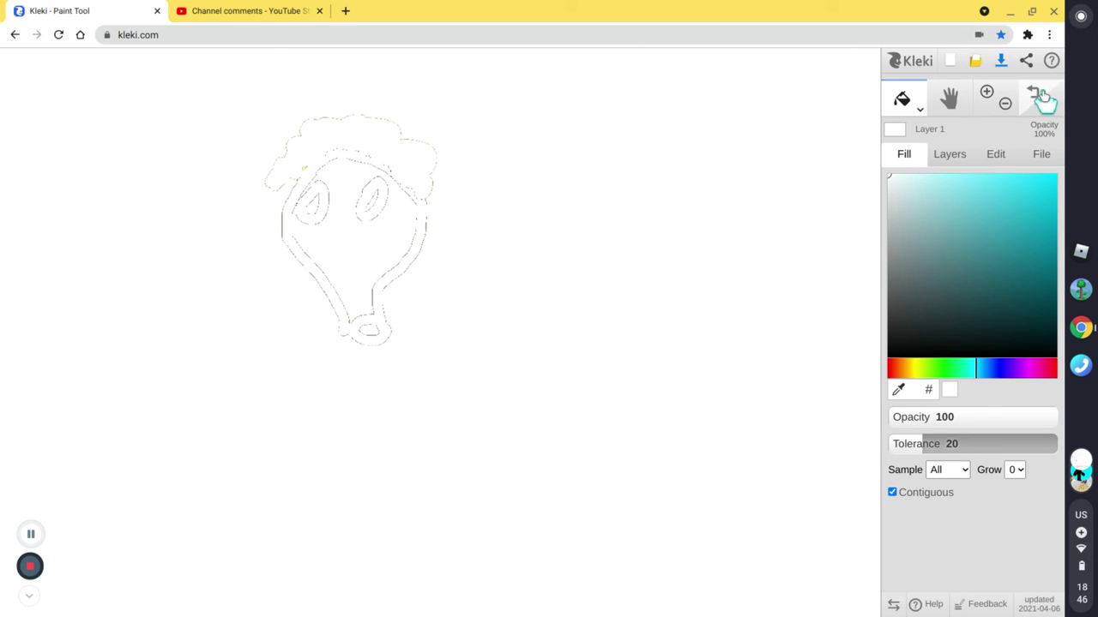
# Create a new blank white image, then set black as the colour and switch to the Brush.
pyautogui.click(949, 61)
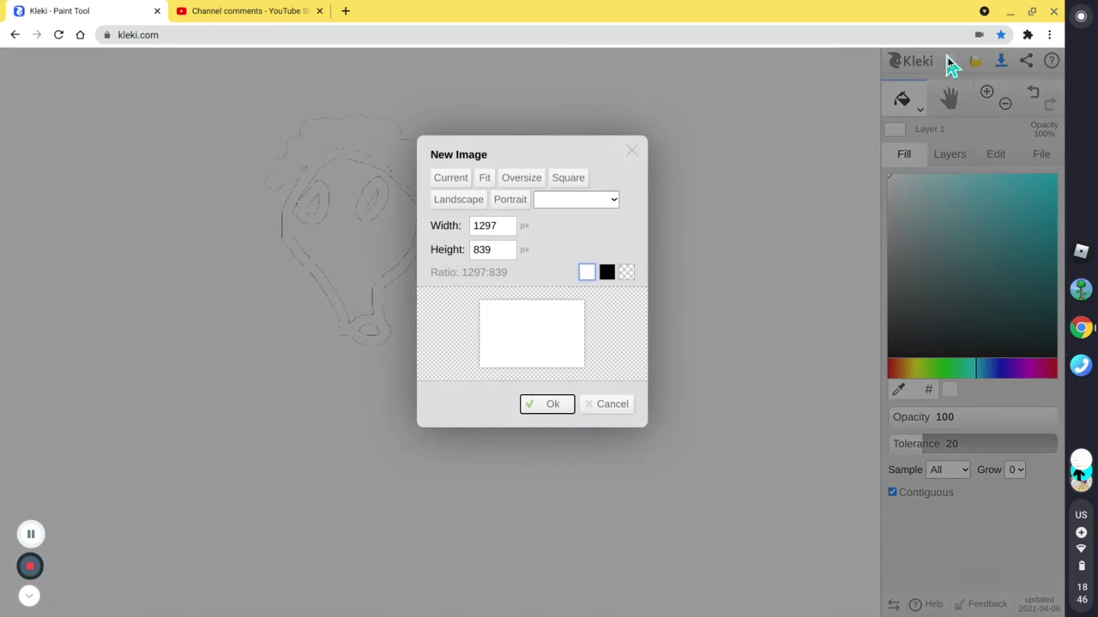
pyautogui.click(553, 408)
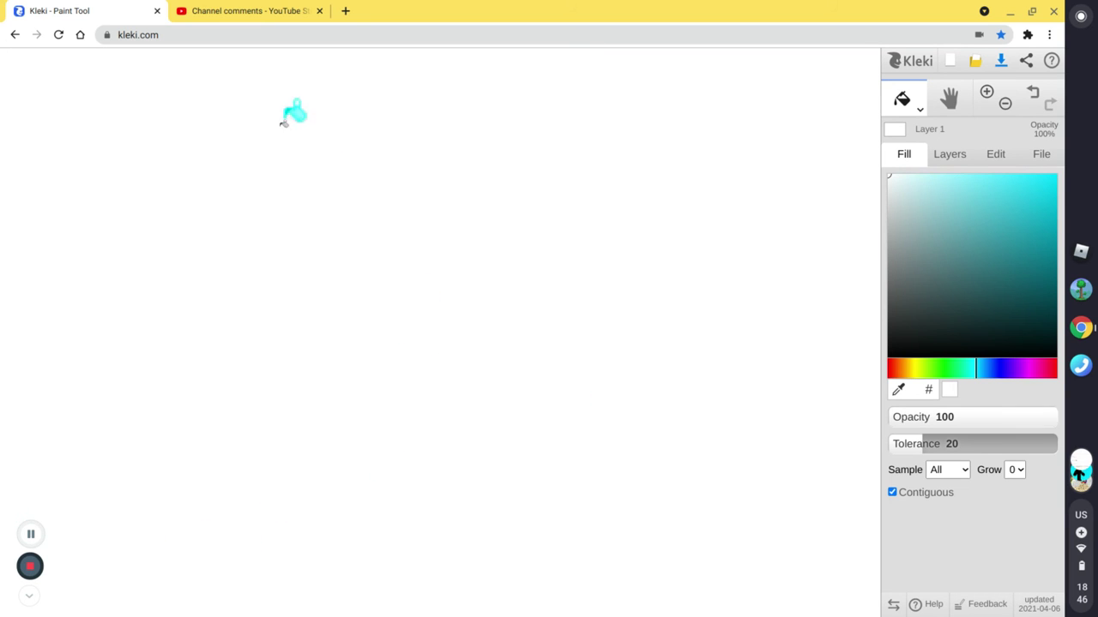
pyautogui.click(970, 356)
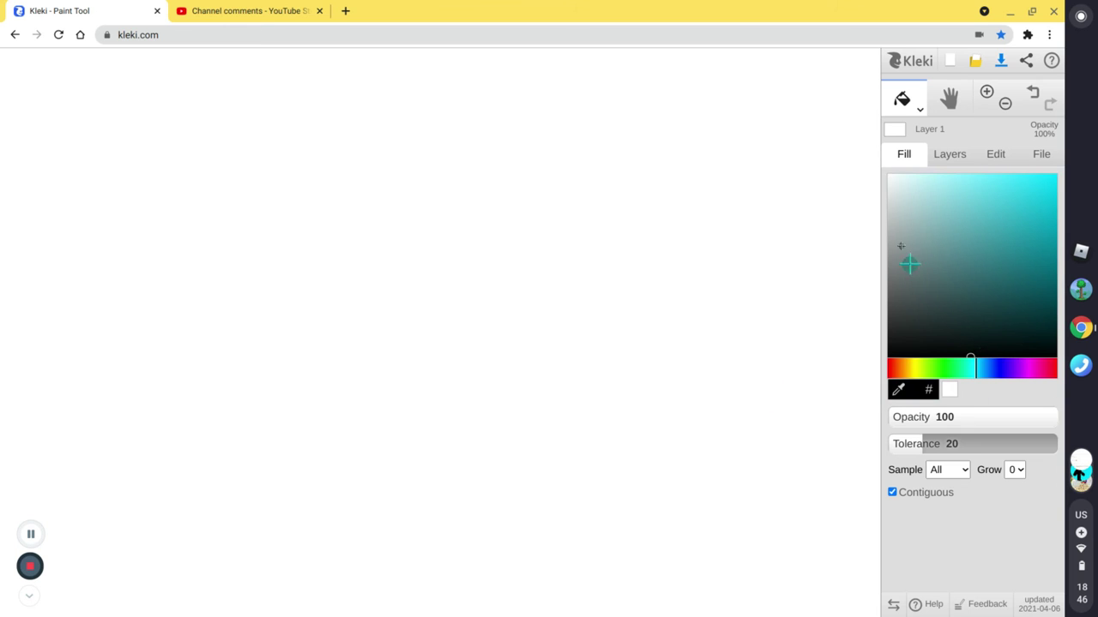
pyautogui.click(909, 113)
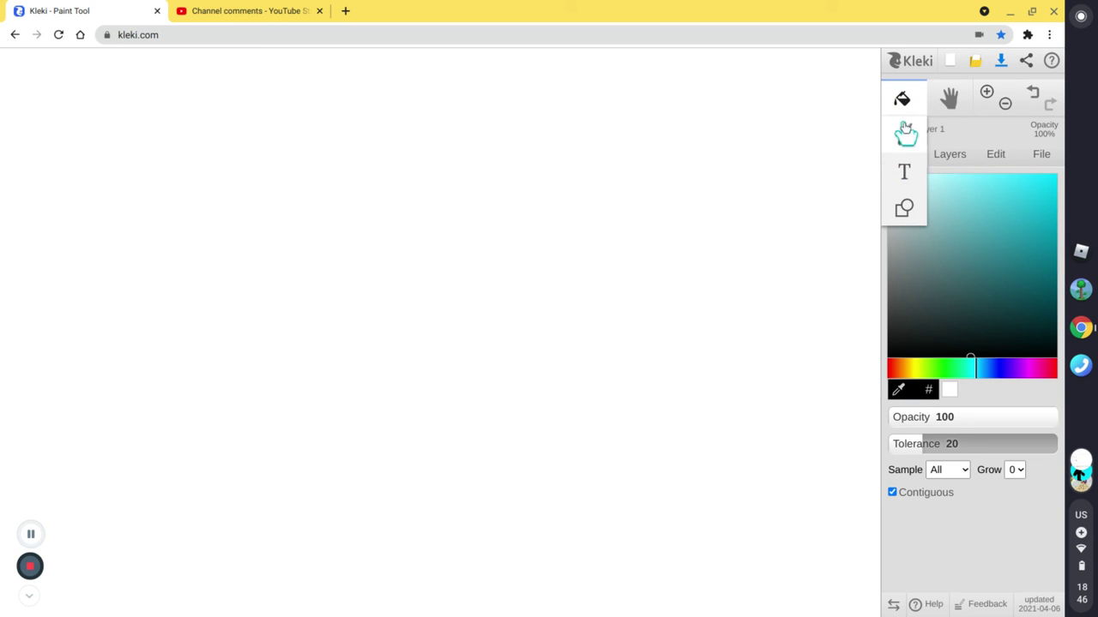
pyautogui.click(907, 146)
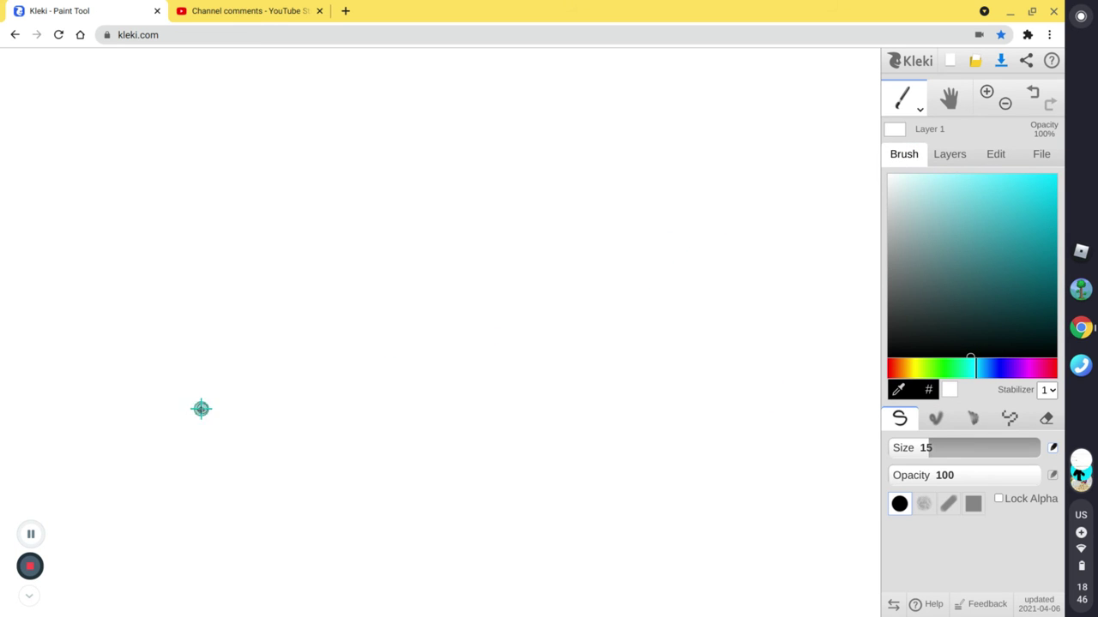
# Brush the microphone outline: rounded top, handle line and left side.
pyautogui.moveTo(242, 396)
pyautogui.mouseDown()
pyautogui.moveTo(237, 332)
pyautogui.moveTo(276, 292)
pyautogui.moveTo(330, 286)
pyautogui.moveTo(369, 307)
pyautogui.moveTo(381, 334)
pyautogui.moveTo(386, 471)
pyautogui.moveTo(343, 541)
pyautogui.moveTo(330, 594)
pyautogui.mouseUp()
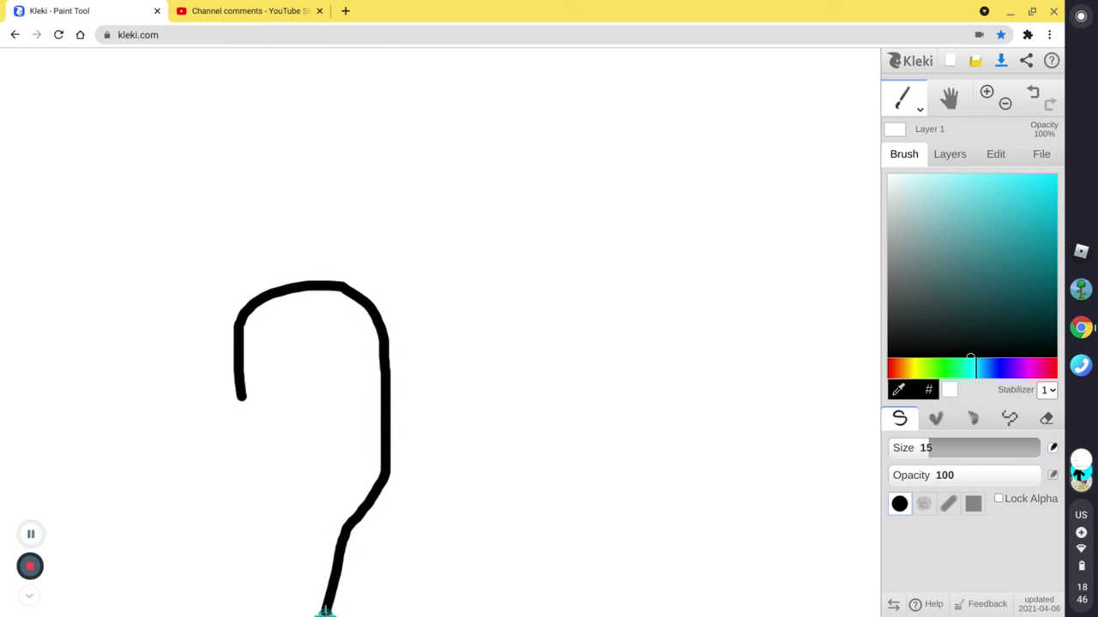
pyautogui.moveTo(296, 534); pyautogui.dragTo(307, 613)
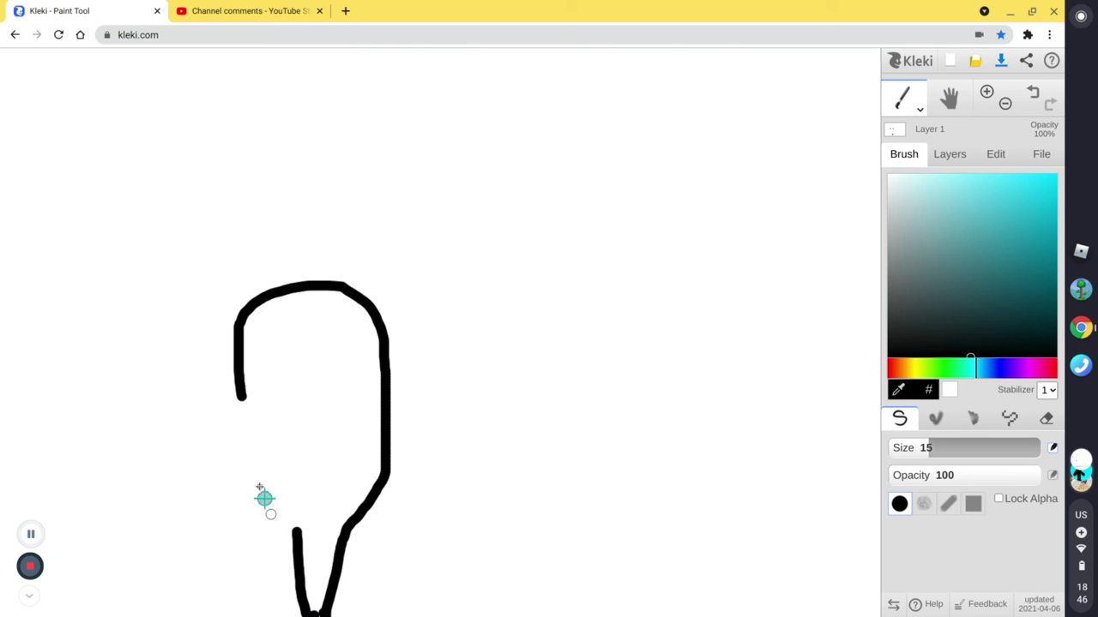
pyautogui.moveTo(240, 393)
pyautogui.mouseDown()
pyautogui.moveTo(262, 530)
pyautogui.moveTo(278, 550)
pyautogui.mouseUp()
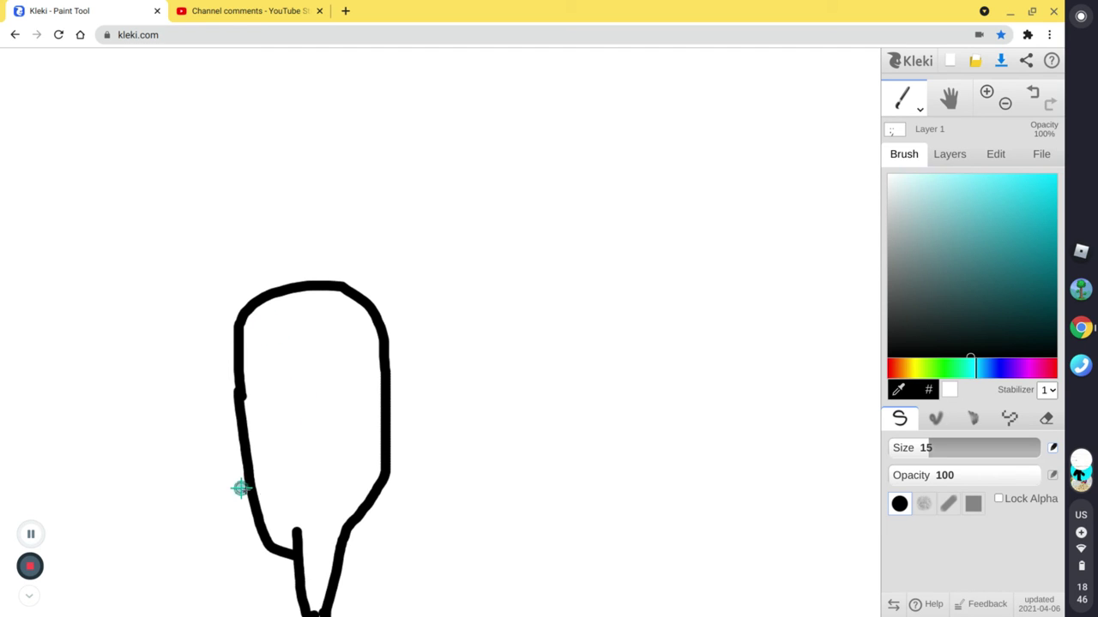
# Fill the microphone outline solid black with the fill bucket, then return to the Brush.
pyautogui.click(902, 98)
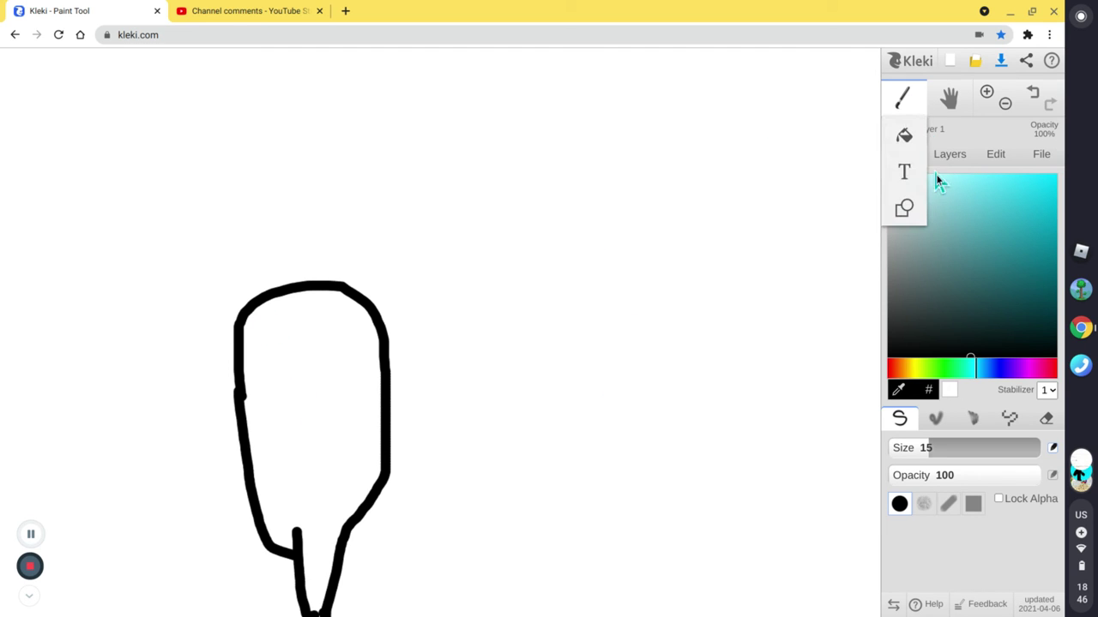
pyautogui.click(887, 134)
pyautogui.click(309, 401)
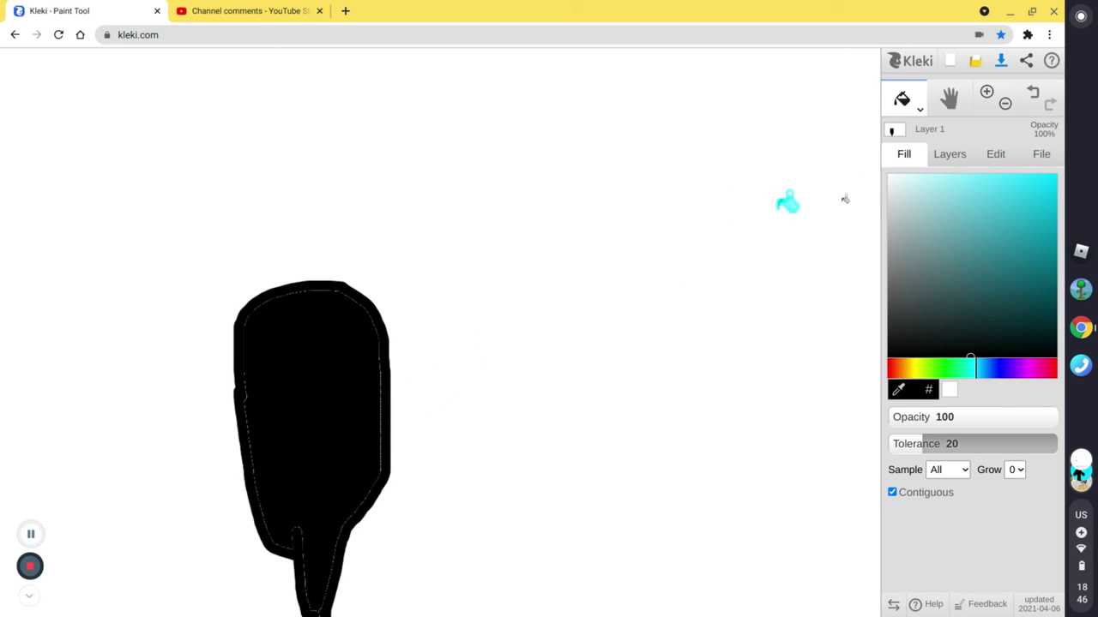
pyautogui.click(912, 92)
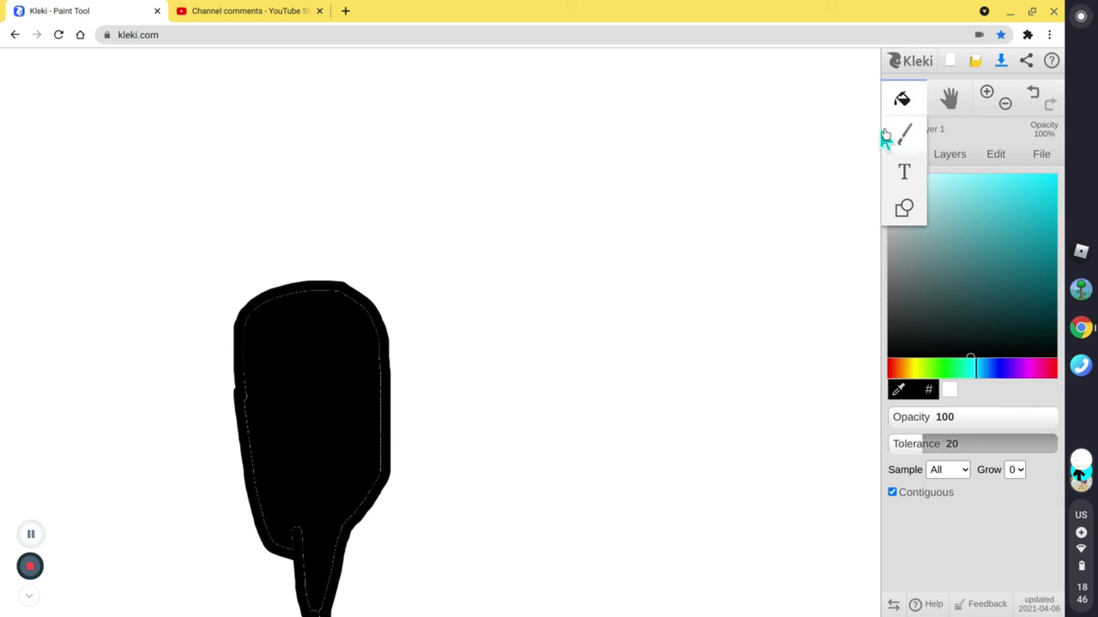
pyautogui.click(893, 138)
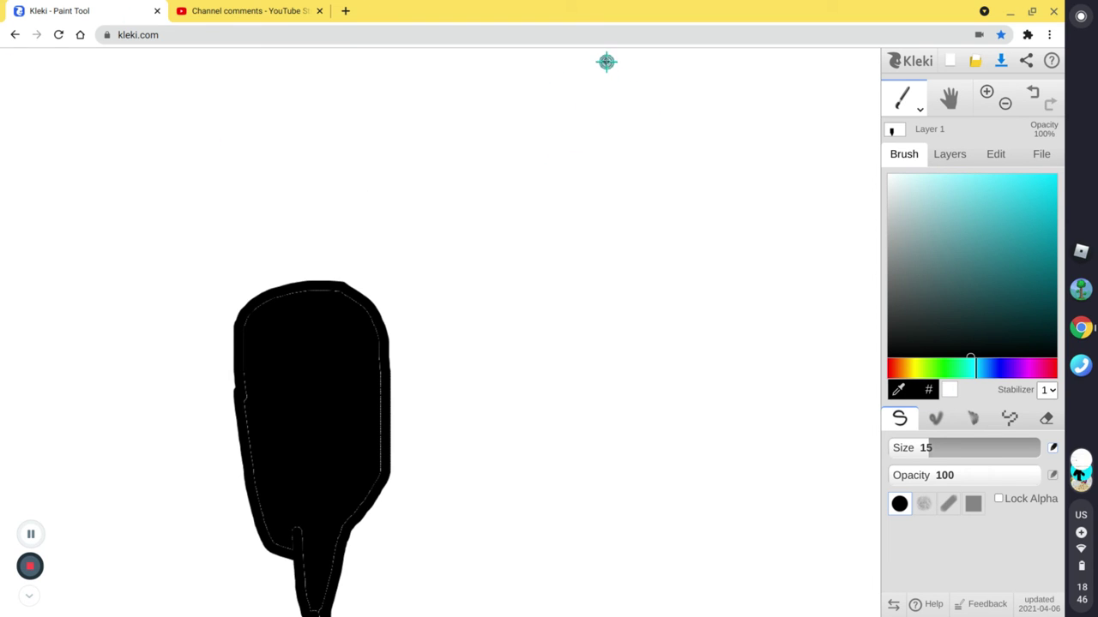
# Draw the stick figure's round head, body line and both arms beside the microphone.
pyautogui.moveTo(562, 113)
pyautogui.mouseDown()
pyautogui.moveTo(532, 192)
pyautogui.moveTo(536, 259)
pyautogui.moveTo(596, 328)
pyautogui.moveTo(681, 309)
pyautogui.moveTo(721, 187)
pyautogui.moveTo(658, 121)
pyautogui.moveTo(571, 96)
pyautogui.moveTo(549, 123)
pyautogui.mouseUp()
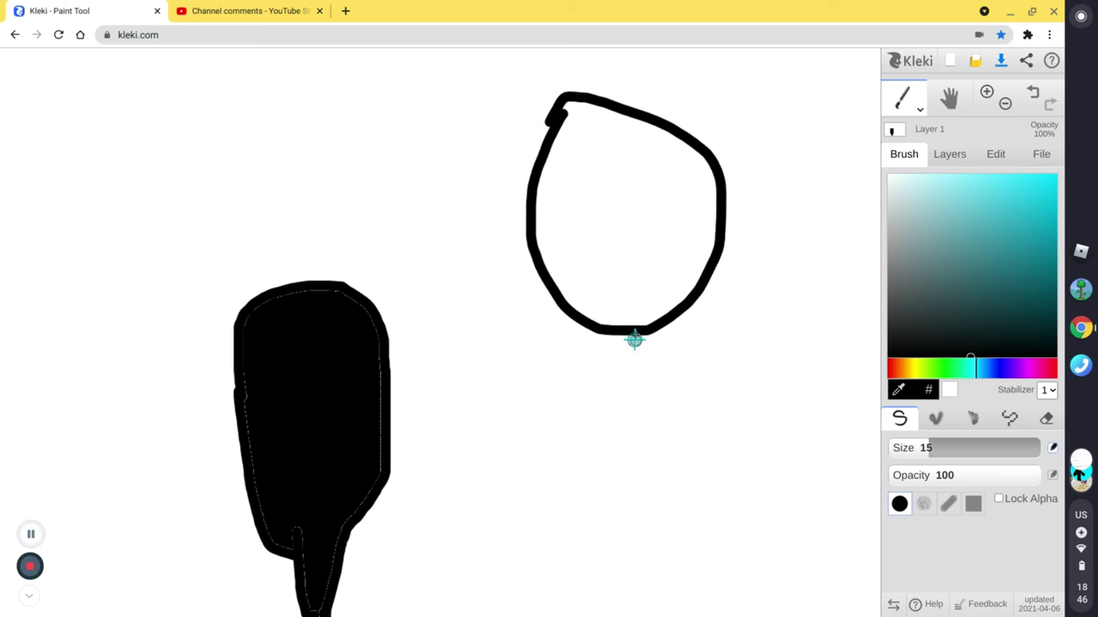
pyautogui.moveTo(635, 330)
pyautogui.mouseDown()
pyautogui.moveTo(640, 502)
pyautogui.moveTo(633, 491)
pyautogui.mouseUp()
pyautogui.moveTo(642, 435)
pyautogui.mouseDown()
pyautogui.moveTo(589, 392)
pyautogui.moveTo(549, 379)
pyautogui.mouseUp()
pyautogui.moveTo(643, 437); pyautogui.dragTo(757, 383)
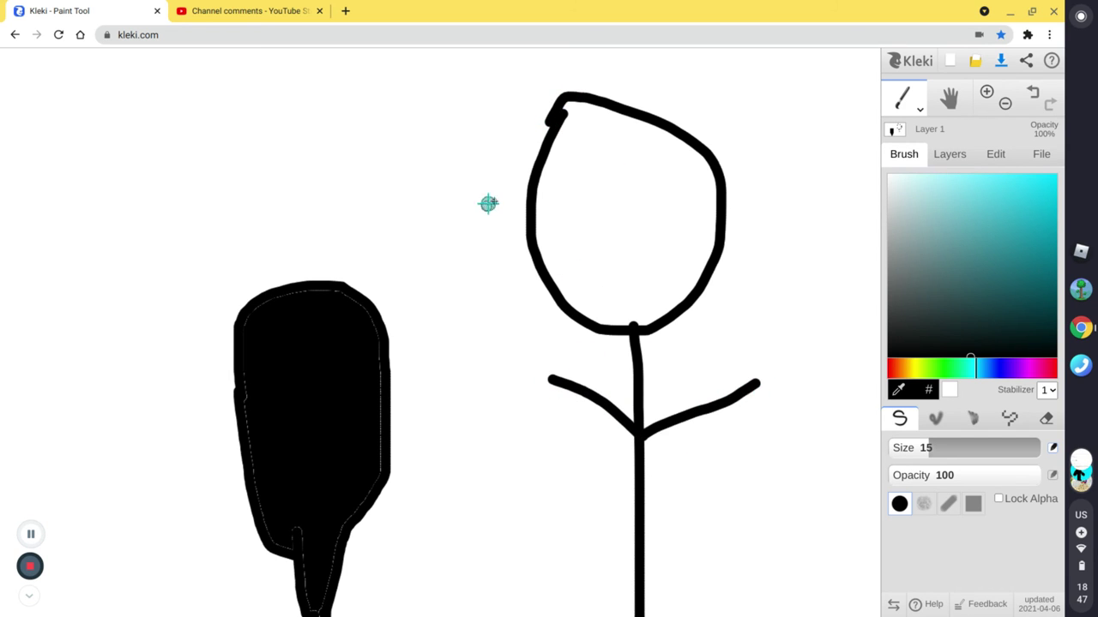
# Add two eyes, an open oval mouth and sound lines, then shift the hue to red.
pyautogui.moveTo(585, 168); pyautogui.dragTo(587, 204)
pyautogui.moveTo(644, 153); pyautogui.dragTo(645, 209)
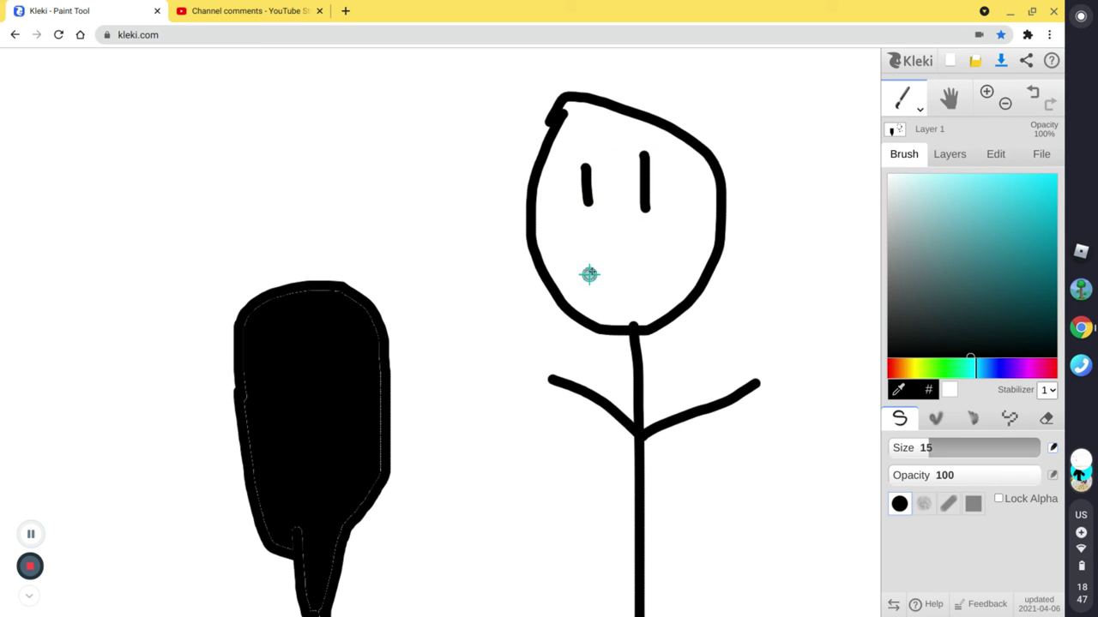
pyautogui.moveTo(579, 246)
pyautogui.mouseDown()
pyautogui.moveTo(589, 296)
pyautogui.moveTo(630, 282)
pyautogui.moveTo(593, 229)
pyautogui.mouseUp()
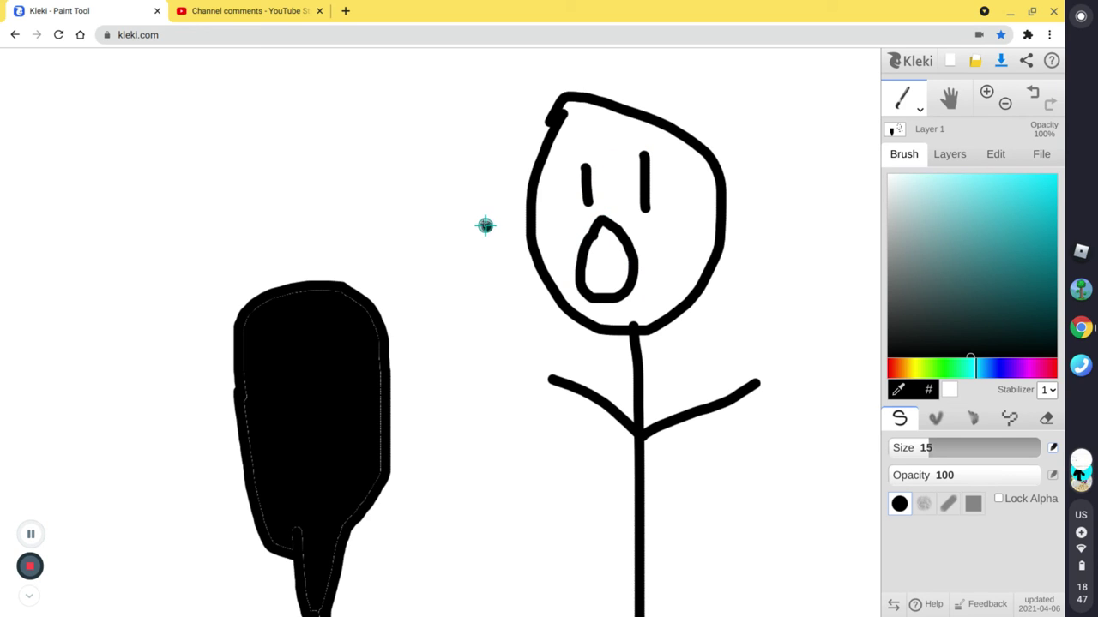
pyautogui.moveTo(463, 206); pyautogui.dragTo(490, 228)
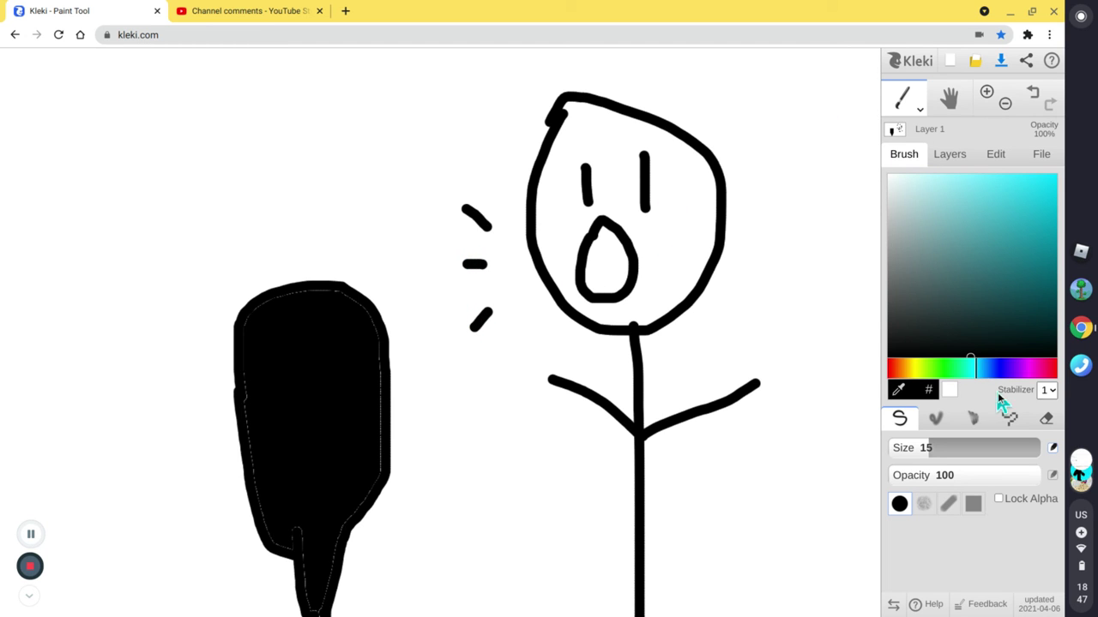
pyautogui.moveTo(1027, 367); pyautogui.dragTo(1057, 367)
# Pick bright red and draw two slashes forming an X over the microphone.
pyautogui.click(1055, 176)
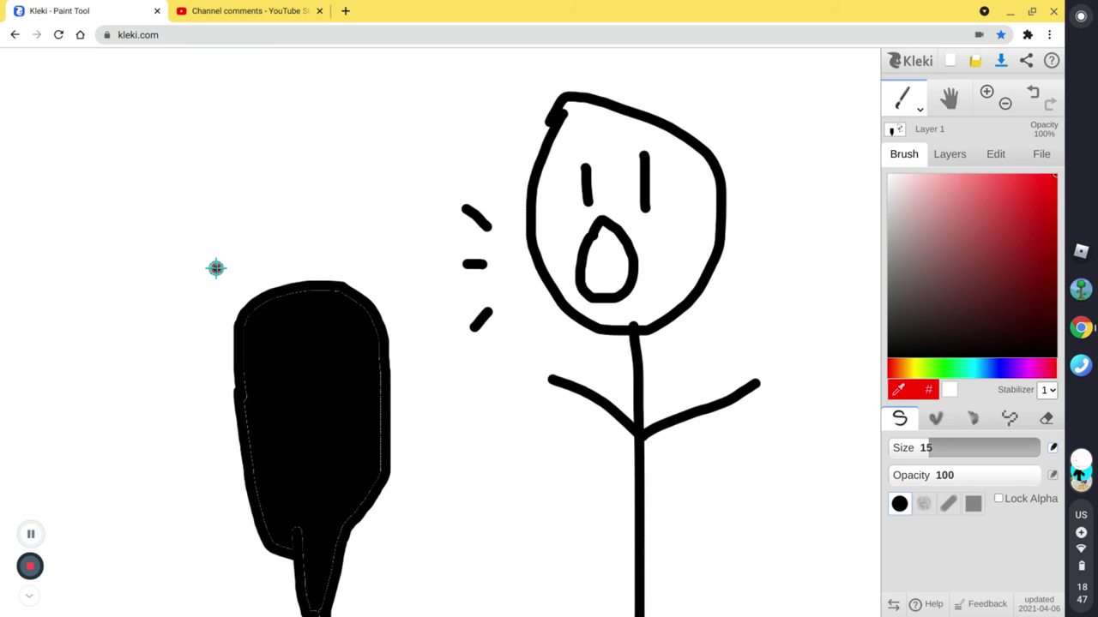
pyautogui.moveTo(215, 268)
pyautogui.mouseDown()
pyautogui.moveTo(292, 349)
pyautogui.moveTo(520, 515)
pyautogui.mouseUp()
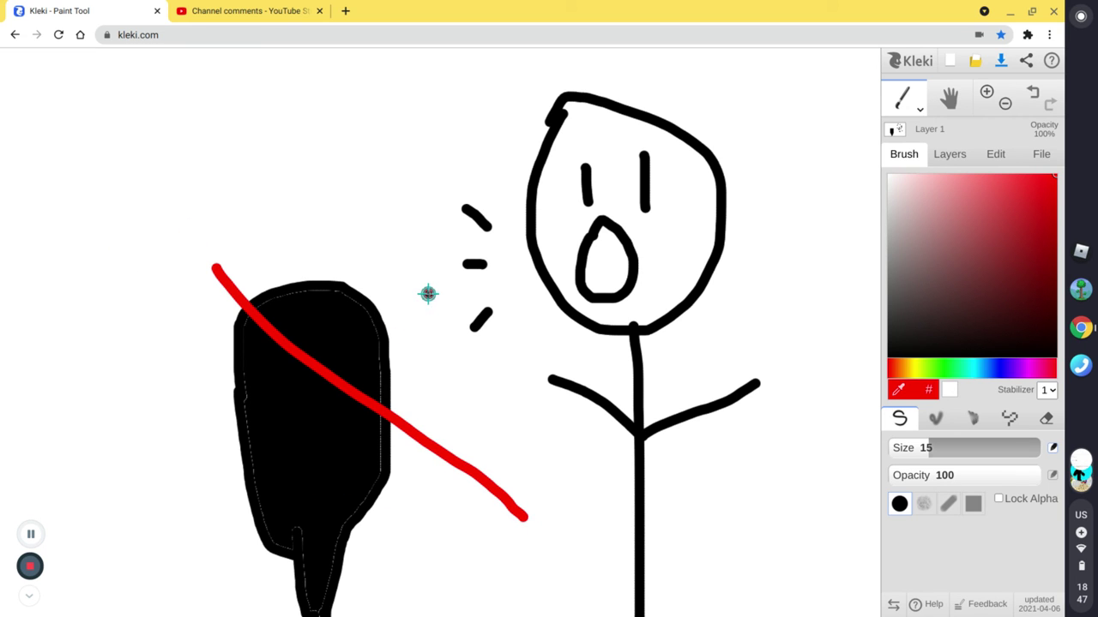
pyautogui.moveTo(428, 294); pyautogui.dragTo(174, 520)
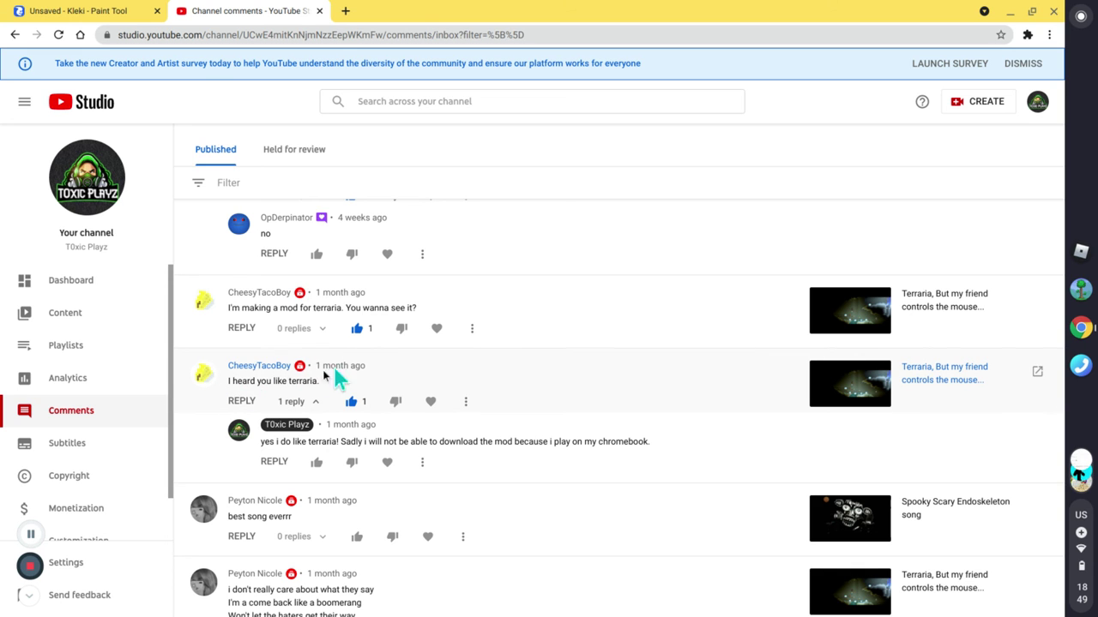
# Return to Kleki and replace the drawing with a new blank white image.
pyautogui.click(88, 10)
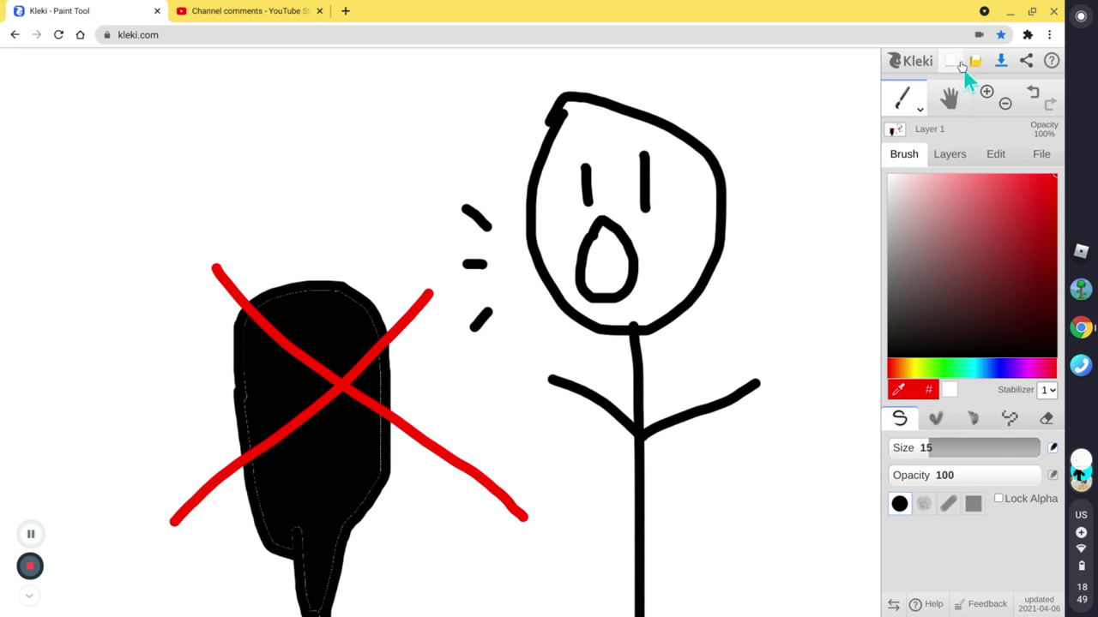
pyautogui.click(963, 60)
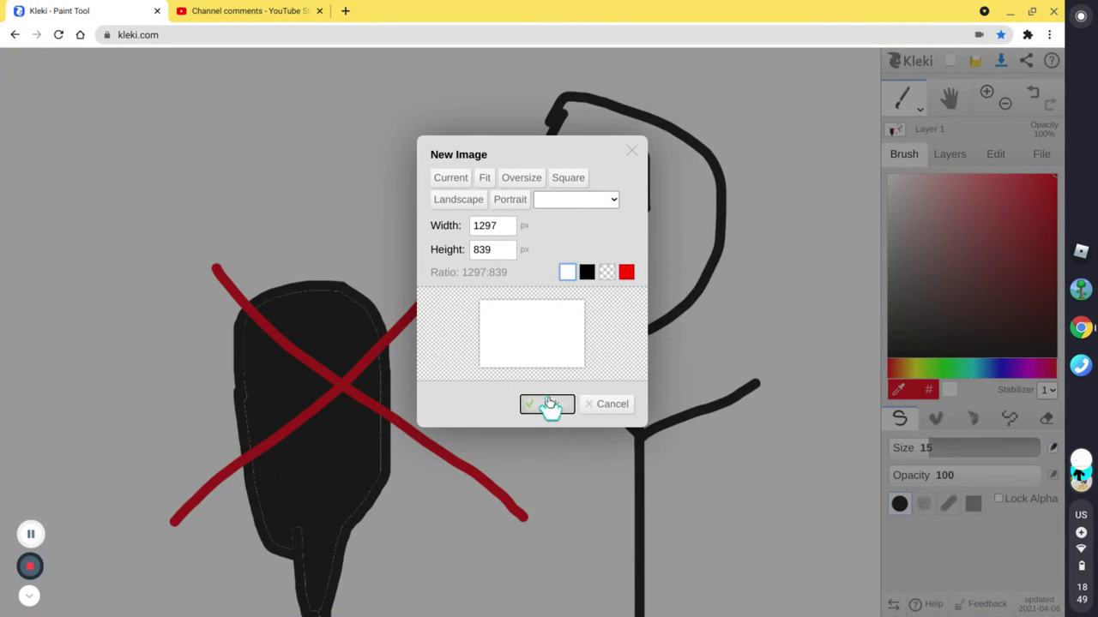
pyautogui.click(547, 403)
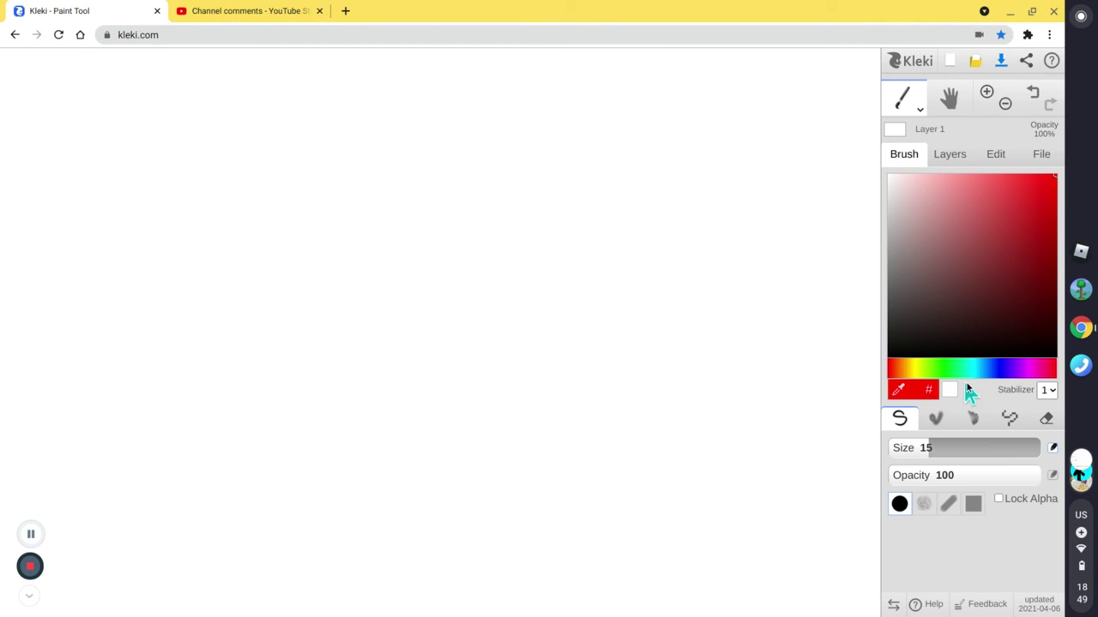
# Set a deep brown colour and brush the tree's left and right trunk lines.
pyautogui.moveTo(936, 368); pyautogui.dragTo(945, 369)
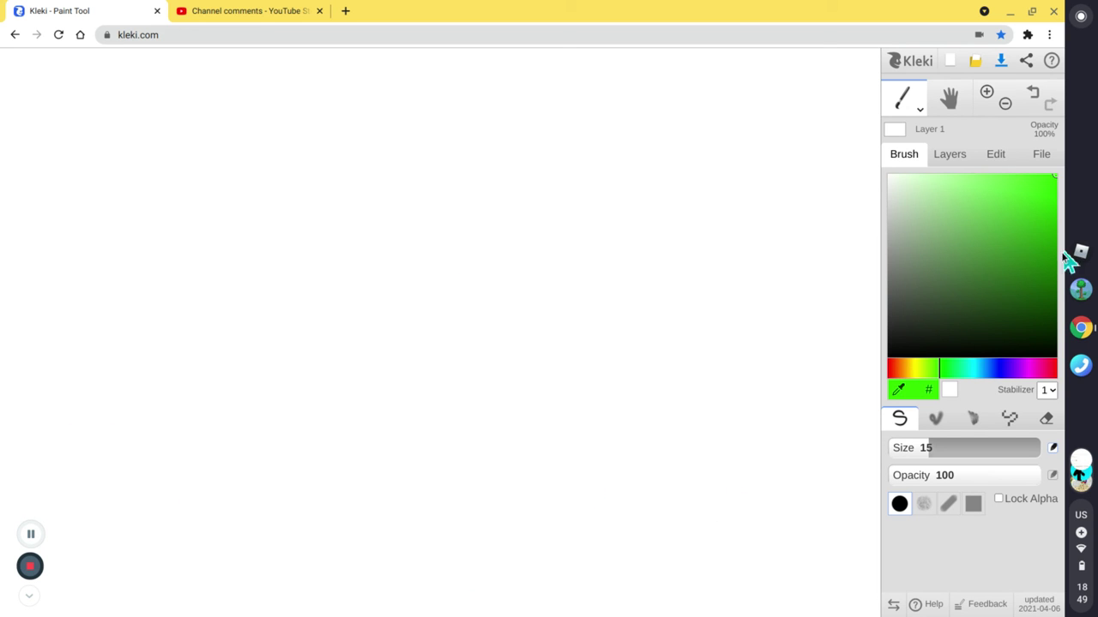
pyautogui.moveTo(932, 370); pyautogui.dragTo(906, 368)
pyautogui.click(968, 285)
pyautogui.moveTo(967, 286)
pyautogui.mouseDown()
pyautogui.moveTo(1078, 306)
pyautogui.moveTo(1078, 294)
pyautogui.mouseUp()
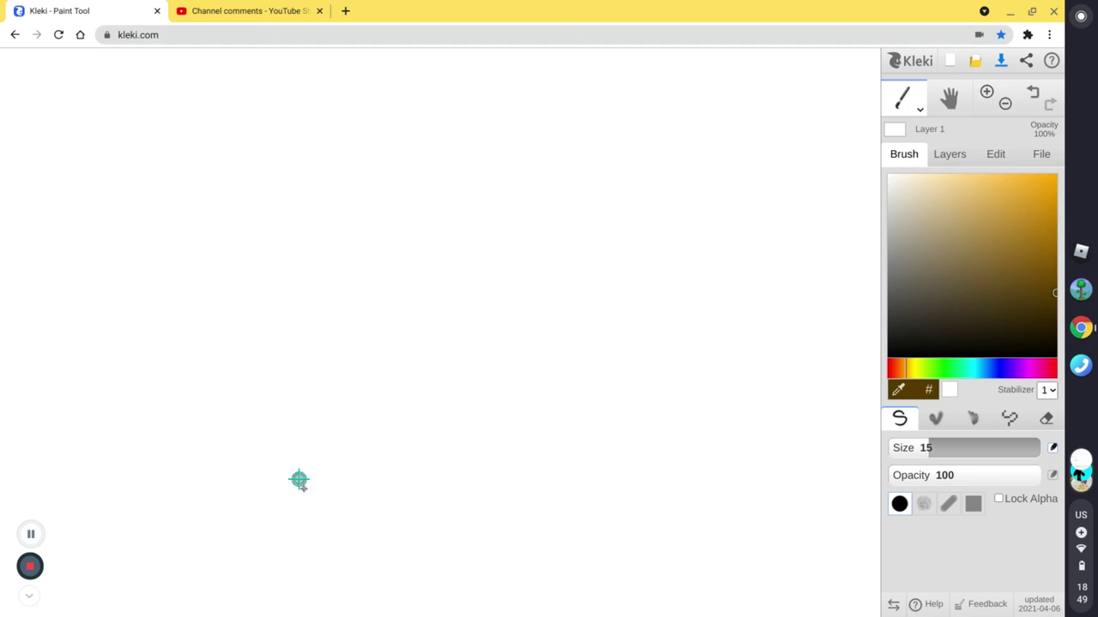
pyautogui.moveTo(315, 613)
pyautogui.mouseDown()
pyautogui.moveTo(294, 429)
pyautogui.moveTo(320, 239)
pyautogui.mouseUp()
pyautogui.moveTo(386, 612)
pyautogui.mouseDown()
pyautogui.moveTo(372, 488)
pyautogui.moveTo(382, 348)
pyautogui.moveTo(407, 231)
pyautogui.mouseUp()
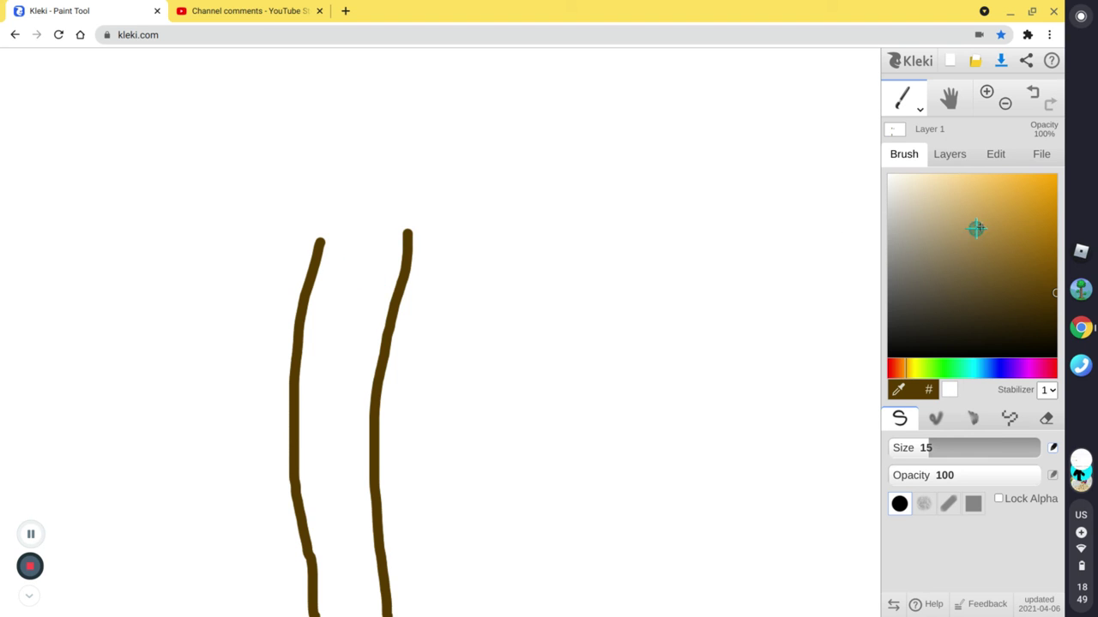
# Switch to deep green and brush the jagged crown outline across the trunk tops.
pyautogui.click(948, 367)
pyautogui.moveTo(968, 291)
pyautogui.mouseDown()
pyautogui.moveTo(1029, 201)
pyautogui.moveTo(1078, 287)
pyautogui.moveTo(1076, 264)
pyautogui.mouseUp()
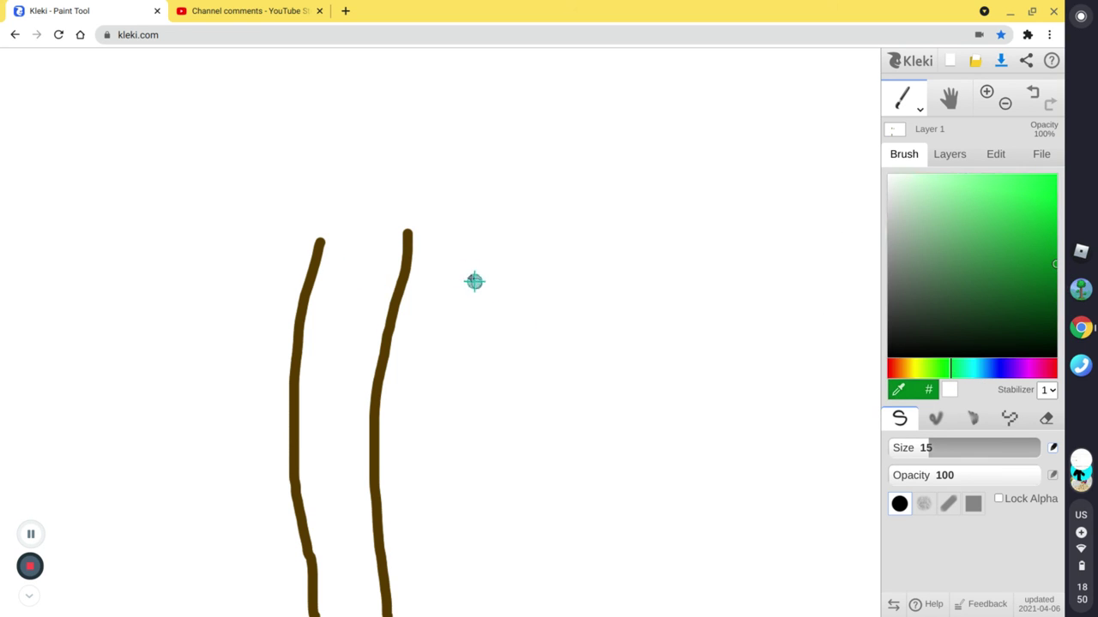
pyautogui.moveTo(319, 248)
pyautogui.mouseDown()
pyautogui.moveTo(260, 217)
pyautogui.moveTo(226, 96)
pyautogui.moveTo(270, 95)
pyautogui.moveTo(263, 64)
pyautogui.moveTo(338, 14)
pyautogui.moveTo(309, 61)
pyautogui.moveTo(350, 66)
pyautogui.moveTo(410, 51)
pyautogui.moveTo(410, 86)
pyautogui.moveTo(547, 79)
pyautogui.moveTo(461, 169)
pyautogui.moveTo(420, 237)
pyautogui.mouseUp()
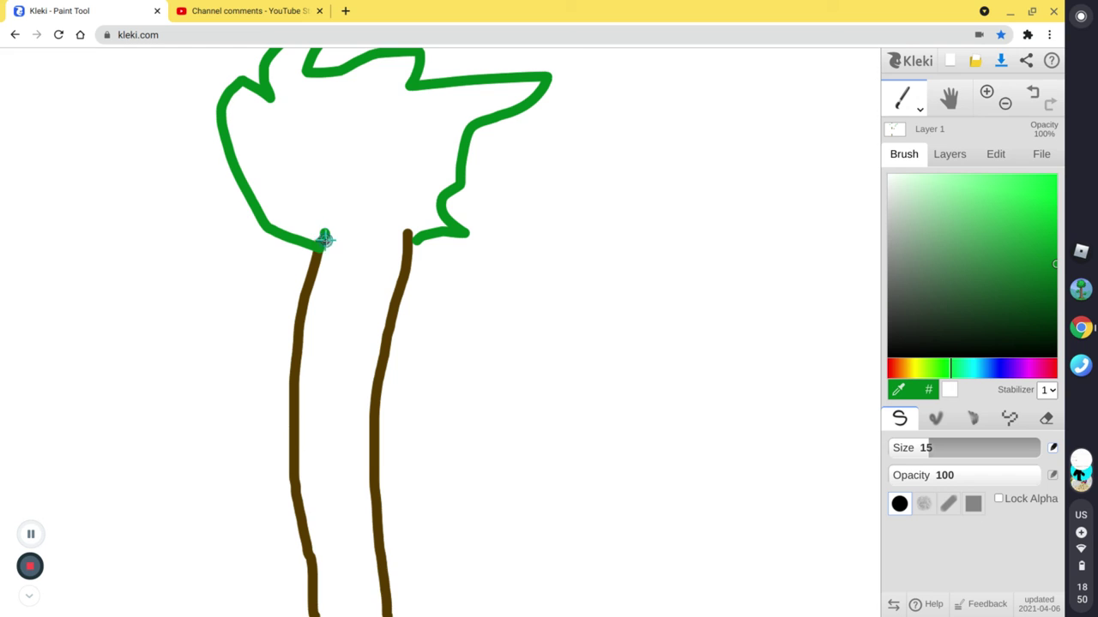
pyautogui.moveTo(324, 240)
pyautogui.mouseDown()
pyautogui.moveTo(375, 252)
pyautogui.moveTo(417, 231)
pyautogui.mouseUp()
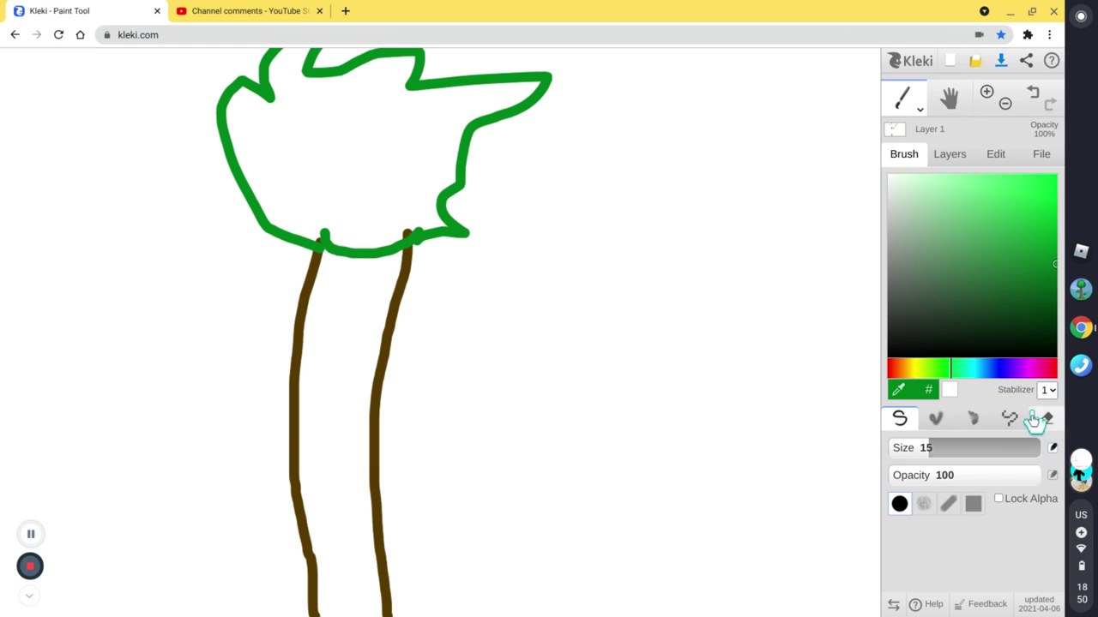
pyautogui.click(917, 107)
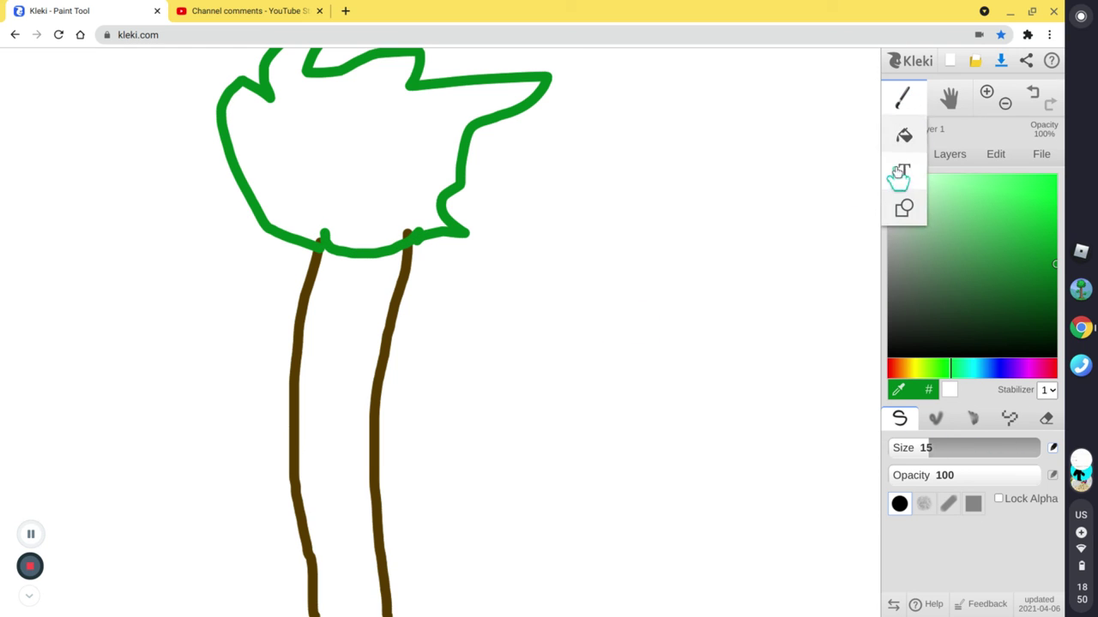
# Bucket-fill the crown green and the trunk dark brown, then reselect green.
pyautogui.click(904, 136)
pyautogui.click(342, 160)
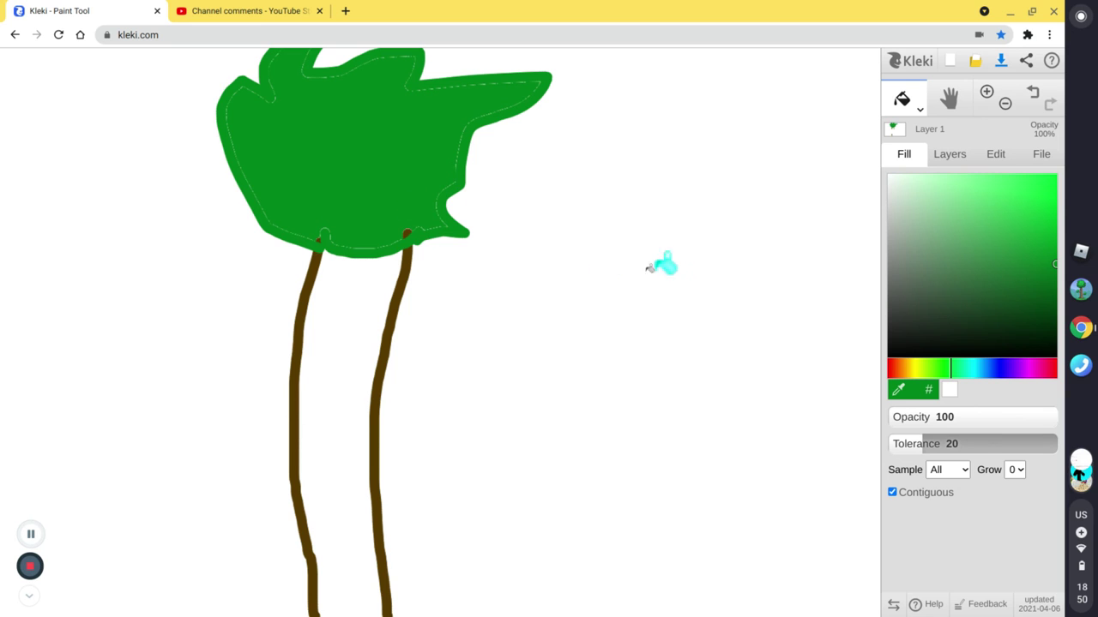
pyautogui.click(899, 392)
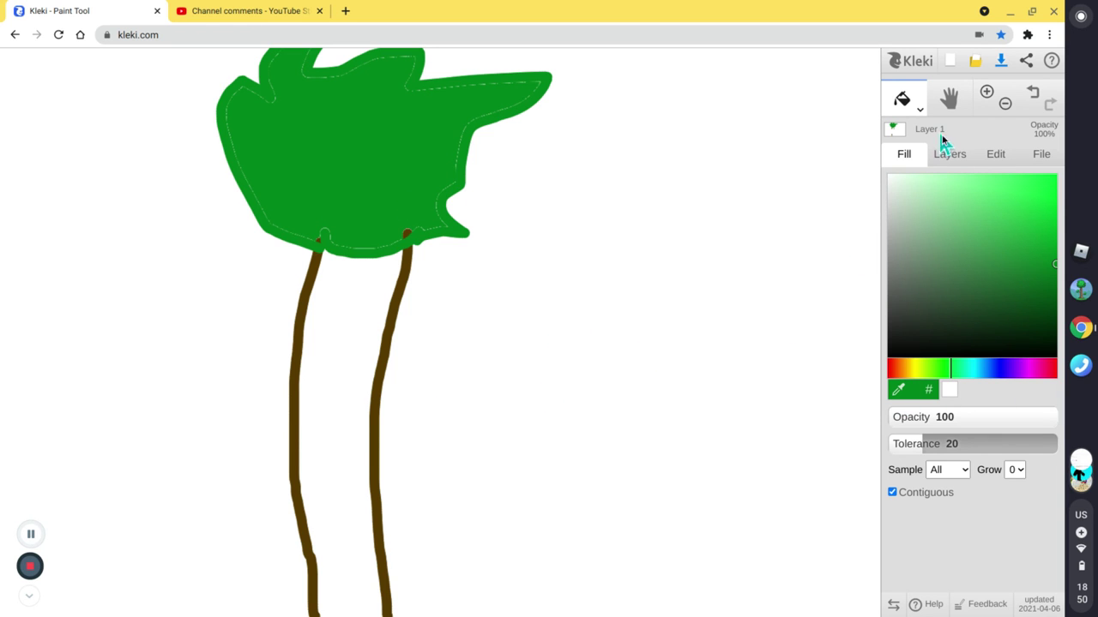
pyautogui.click(907, 369)
pyautogui.click(1054, 308)
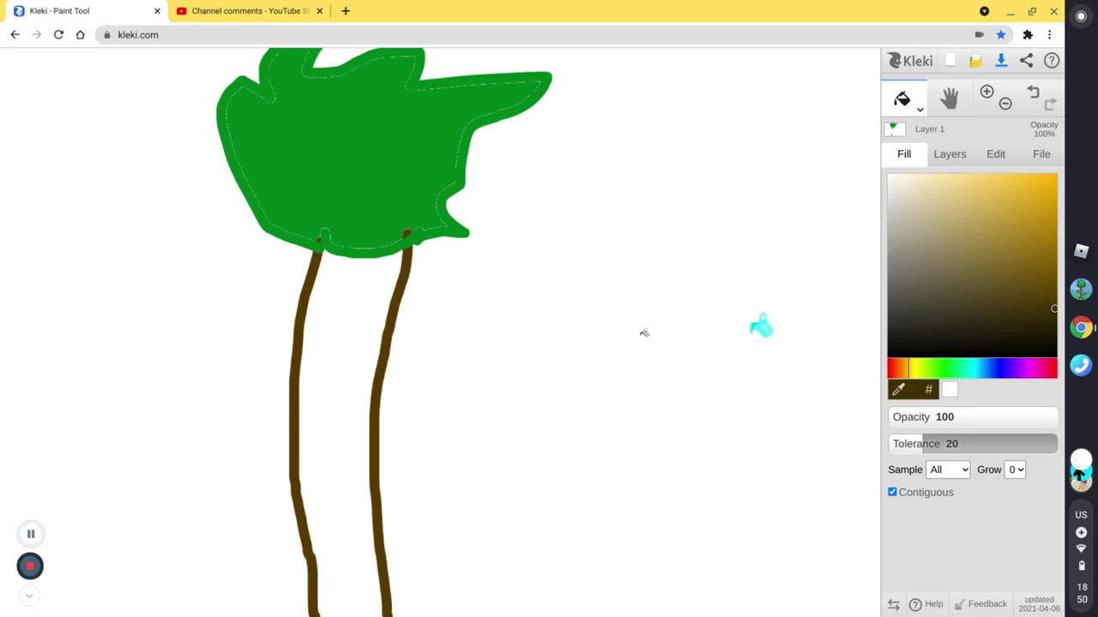
pyautogui.click(339, 461)
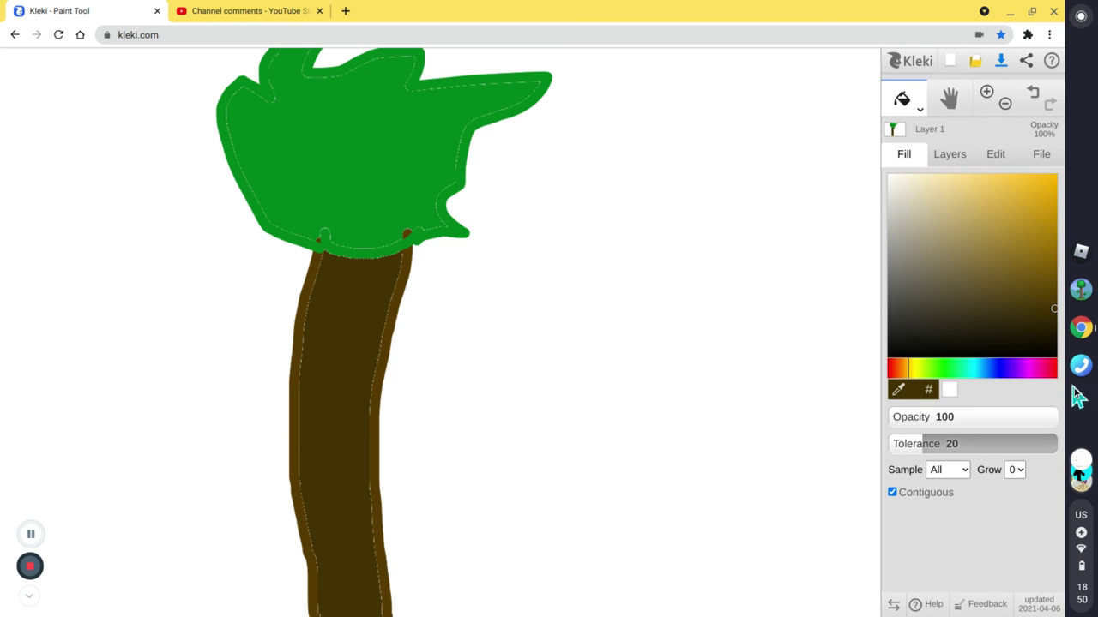
pyautogui.click(943, 370)
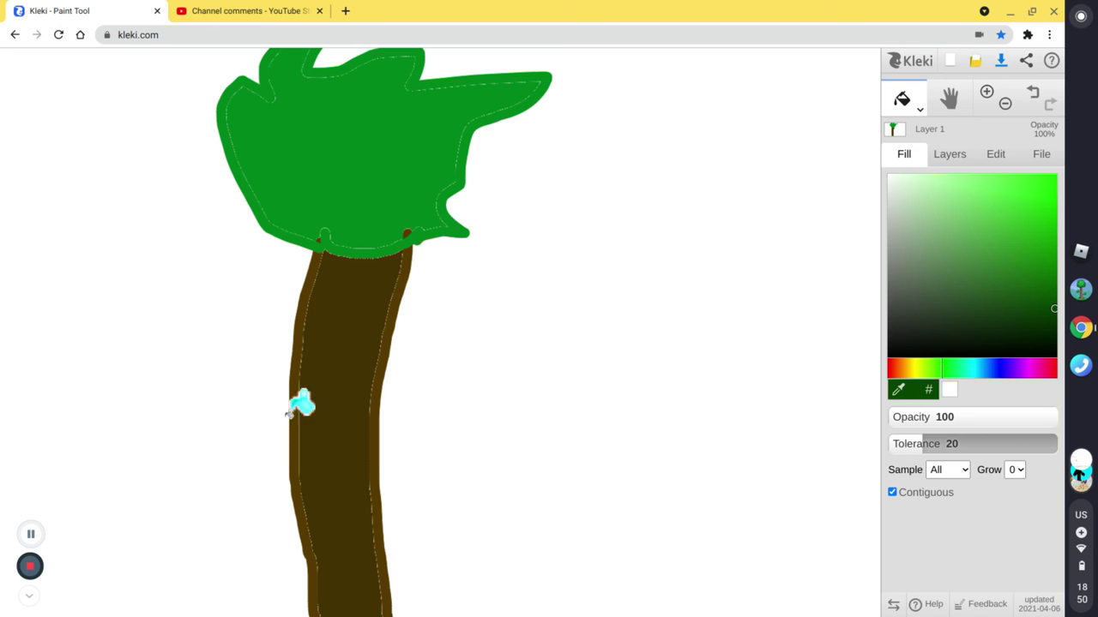
pyautogui.click(915, 108)
# Write 'Terraria' freehand in dark green beside the trunk, then shift the hue to orange.
pyautogui.click(905, 135)
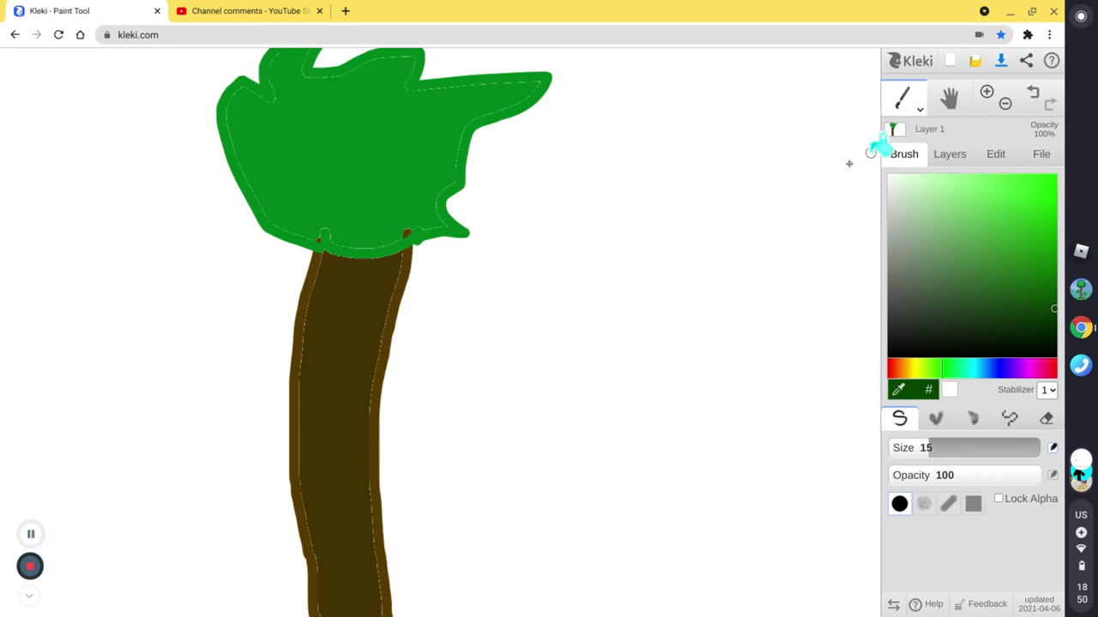
pyautogui.moveTo(430, 361); pyautogui.dragTo(431, 457)
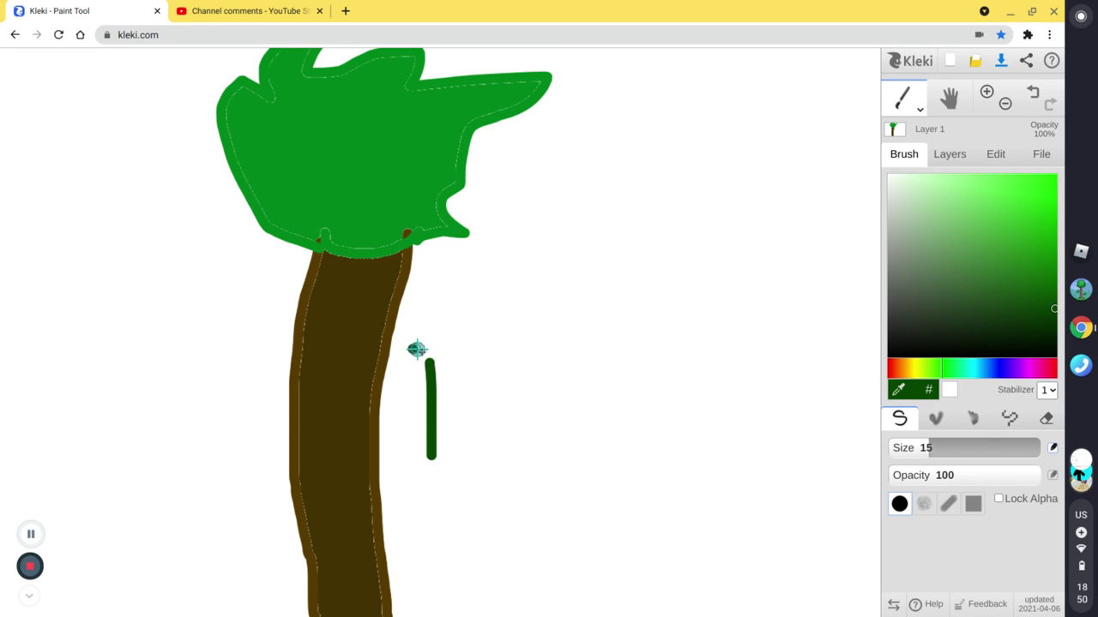
pyautogui.moveTo(416, 349); pyautogui.dragTo(491, 359)
pyautogui.moveTo(512, 403)
pyautogui.mouseDown()
pyautogui.moveTo(517, 392)
pyautogui.moveTo(512, 430)
pyautogui.mouseUp()
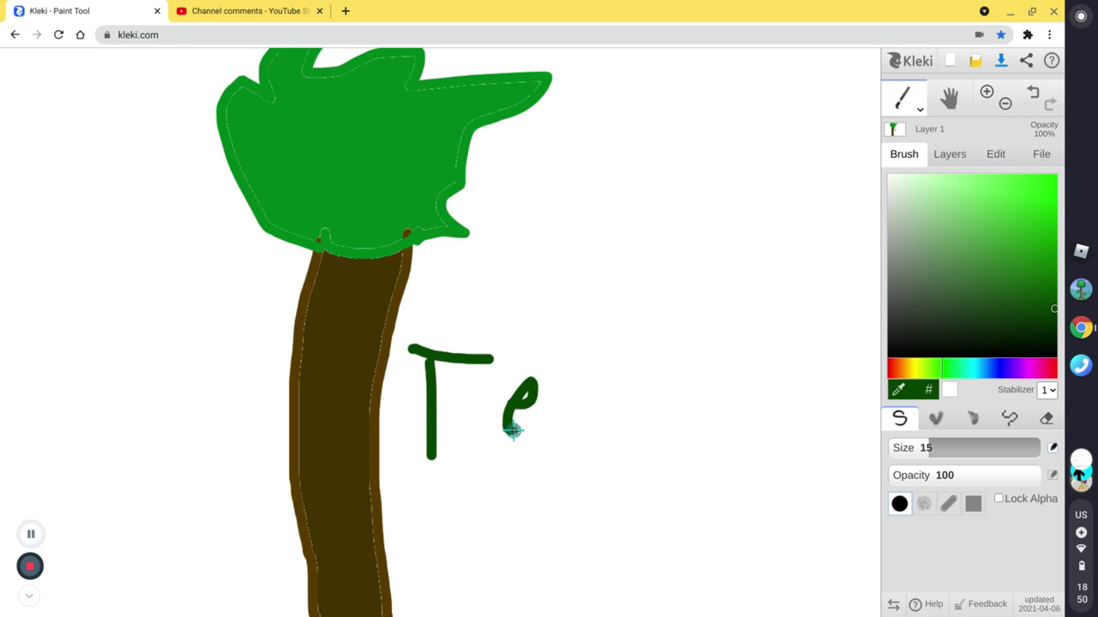
pyautogui.moveTo(566, 379)
pyautogui.mouseDown()
pyautogui.moveTo(574, 424)
pyautogui.moveTo(600, 376)
pyautogui.moveTo(651, 423)
pyautogui.moveTo(665, 377)
pyautogui.moveTo(720, 444)
pyautogui.moveTo(746, 431)
pyautogui.moveTo(750, 381)
pyautogui.moveTo(780, 369)
pyautogui.moveTo(817, 432)
pyautogui.mouseUp()
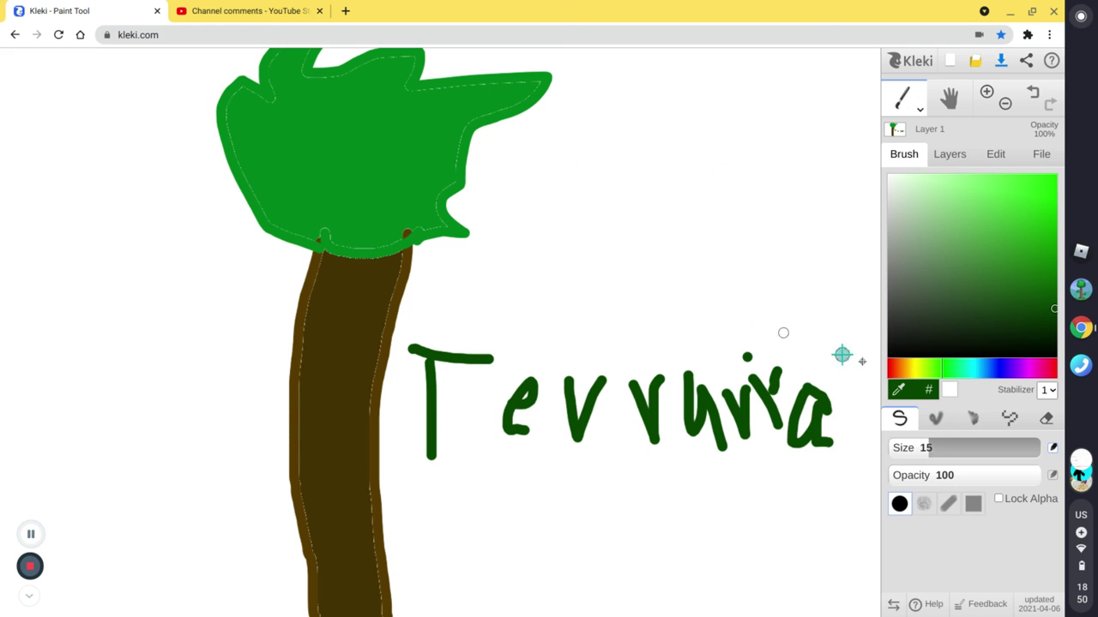
pyautogui.click(902, 370)
# Brush a bright orange thumbs-up outline above 'Terraria', undoing a first failed attempt.
pyautogui.click(1053, 177)
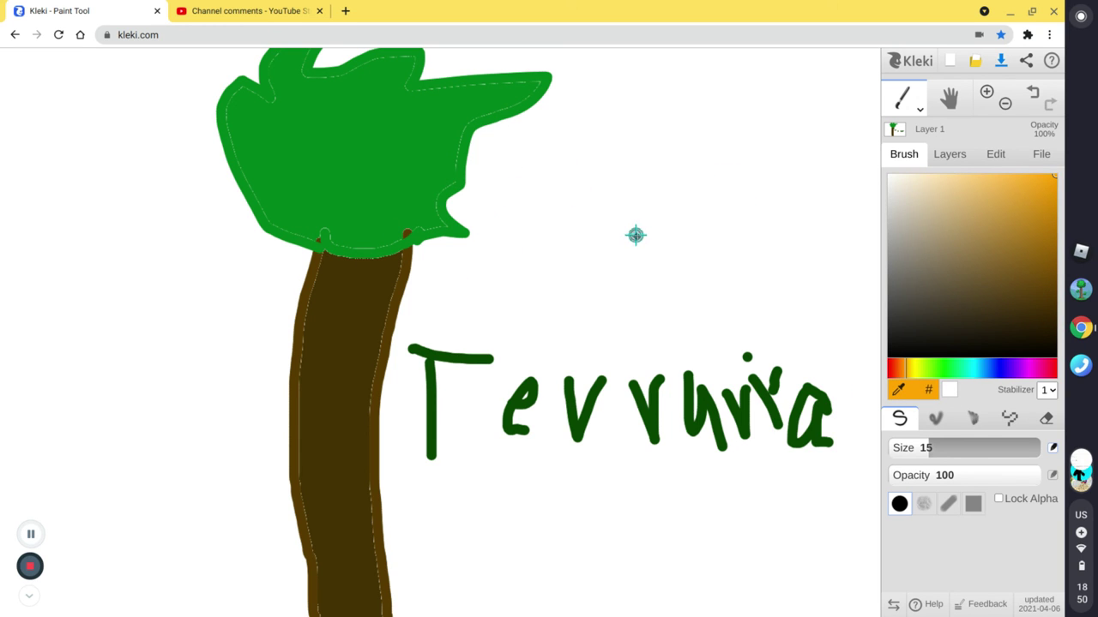
pyautogui.moveTo(609, 209)
pyautogui.mouseDown()
pyautogui.moveTo(589, 254)
pyautogui.moveTo(615, 257)
pyautogui.mouseUp()
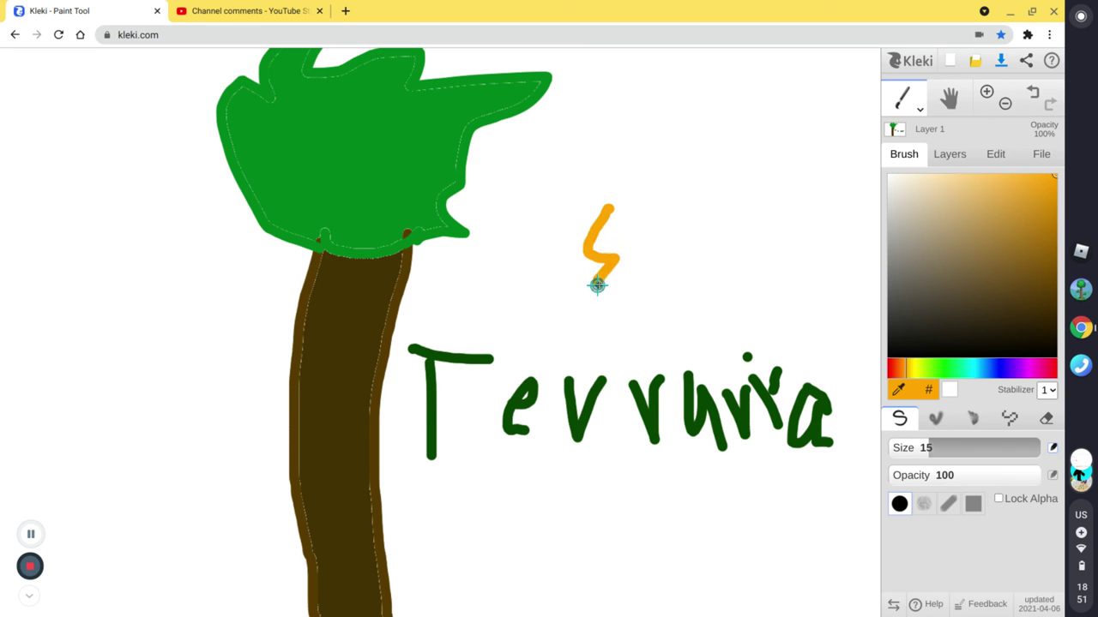
pyautogui.moveTo(597, 300)
pyautogui.mouseDown()
pyautogui.moveTo(598, 349)
pyautogui.moveTo(648, 350)
pyautogui.moveTo(682, 323)
pyautogui.moveTo(690, 250)
pyautogui.moveTo(684, 148)
pyautogui.moveTo(639, 124)
pyautogui.moveTo(600, 184)
pyautogui.mouseUp()
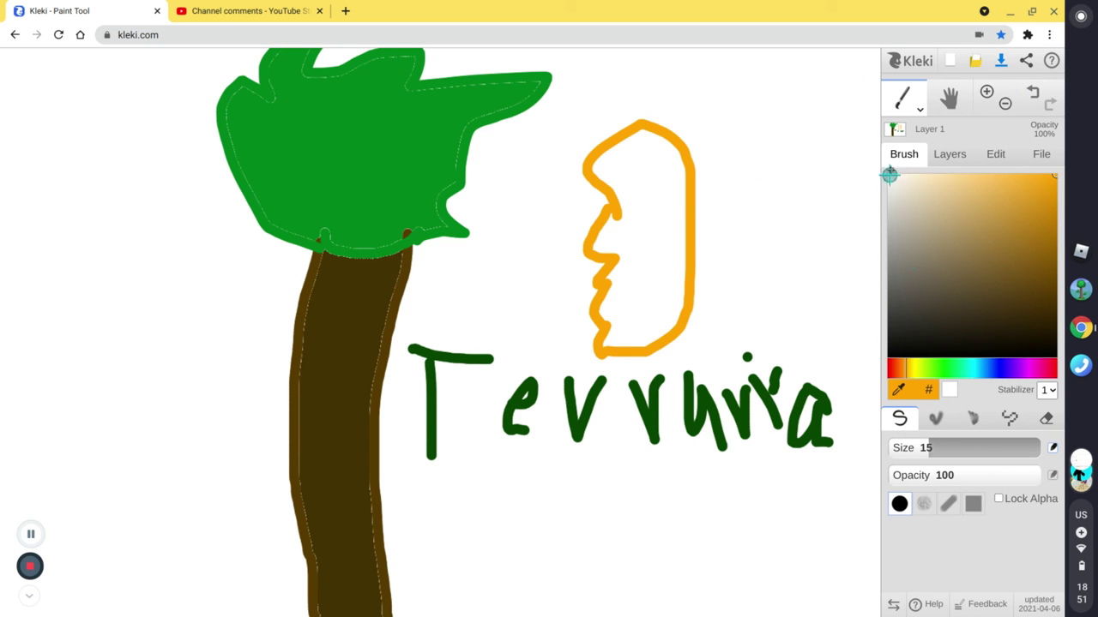
pyautogui.click(1033, 93)
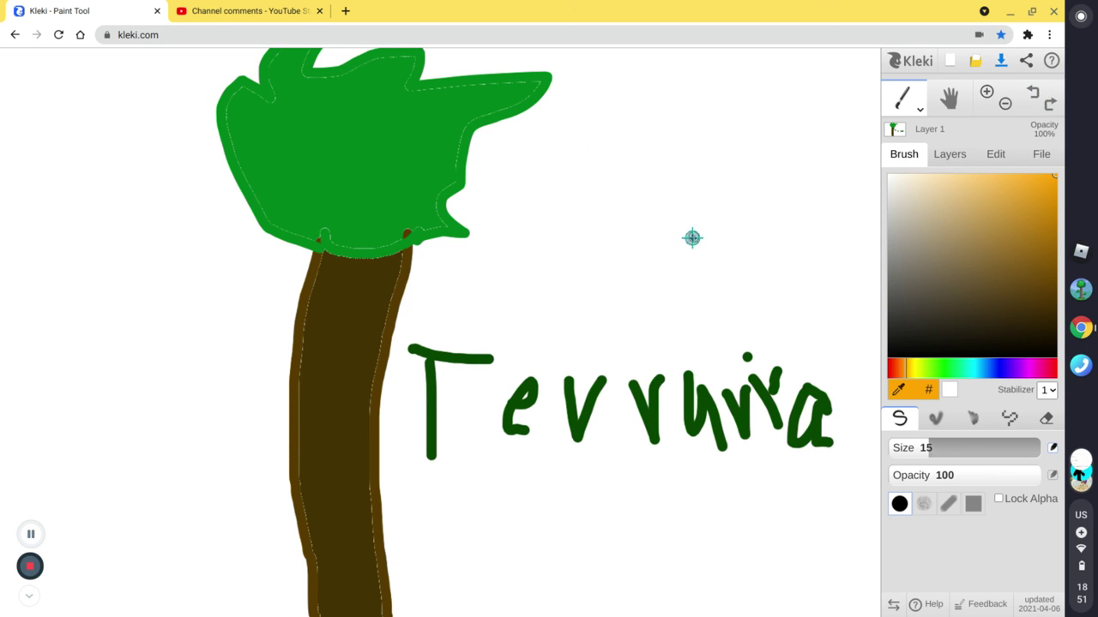
pyautogui.moveTo(682, 228)
pyautogui.mouseDown()
pyautogui.moveTo(637, 233)
pyautogui.moveTo(619, 259)
pyautogui.moveTo(662, 265)
pyautogui.moveTo(636, 271)
pyautogui.moveTo(621, 290)
pyautogui.moveTo(648, 296)
pyautogui.moveTo(613, 323)
pyautogui.moveTo(655, 336)
pyautogui.moveTo(726, 316)
pyautogui.moveTo(738, 217)
pyautogui.moveTo(692, 184)
pyautogui.mouseUp()
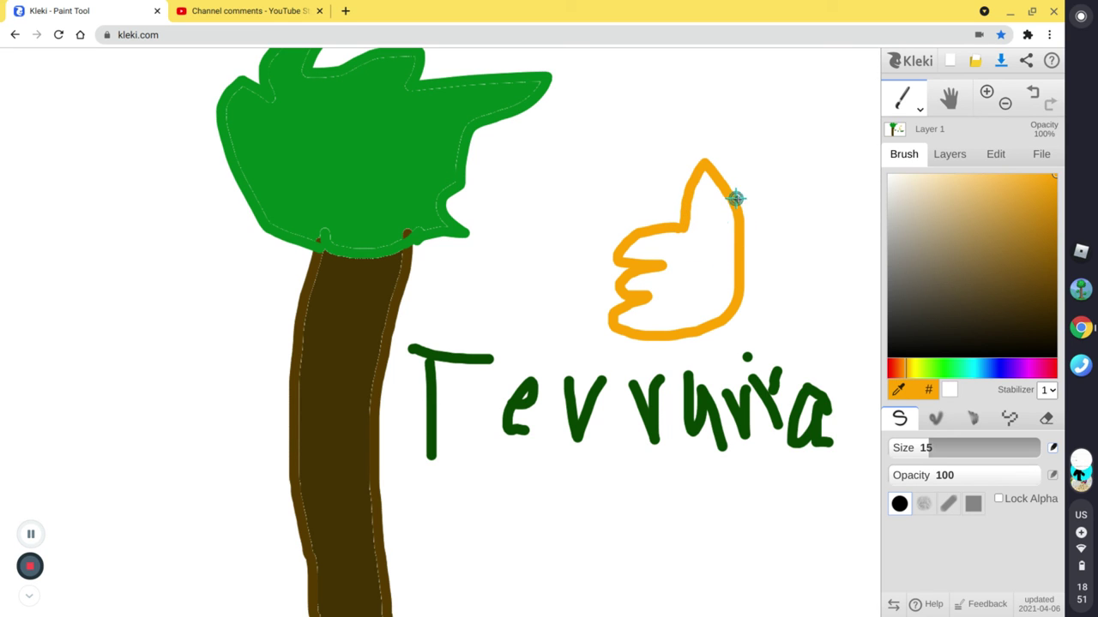
pyautogui.click(916, 110)
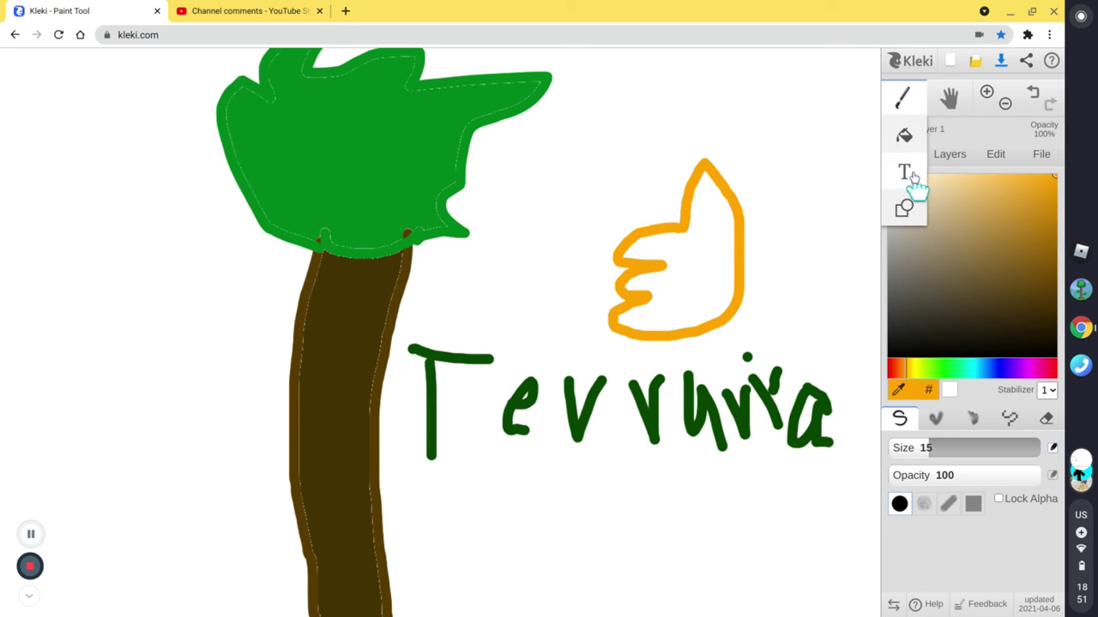
# Bucket-fill the thumbs-up outline orange, then return to the Brush tool.
pyautogui.click(897, 139)
pyautogui.click(699, 258)
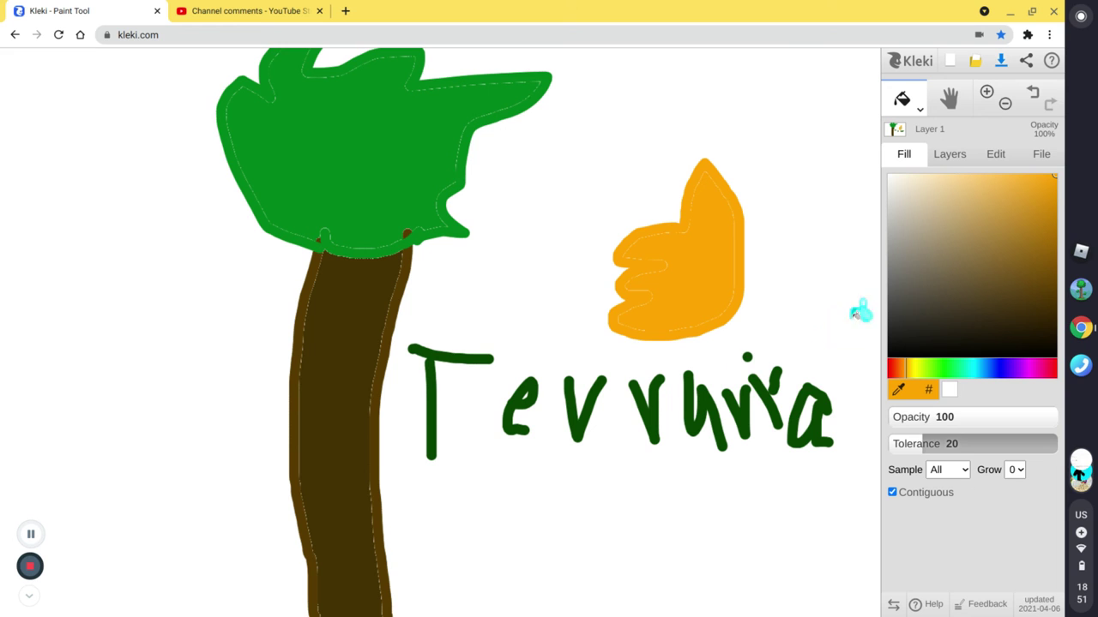
pyautogui.click(905, 100)
pyautogui.click(896, 136)
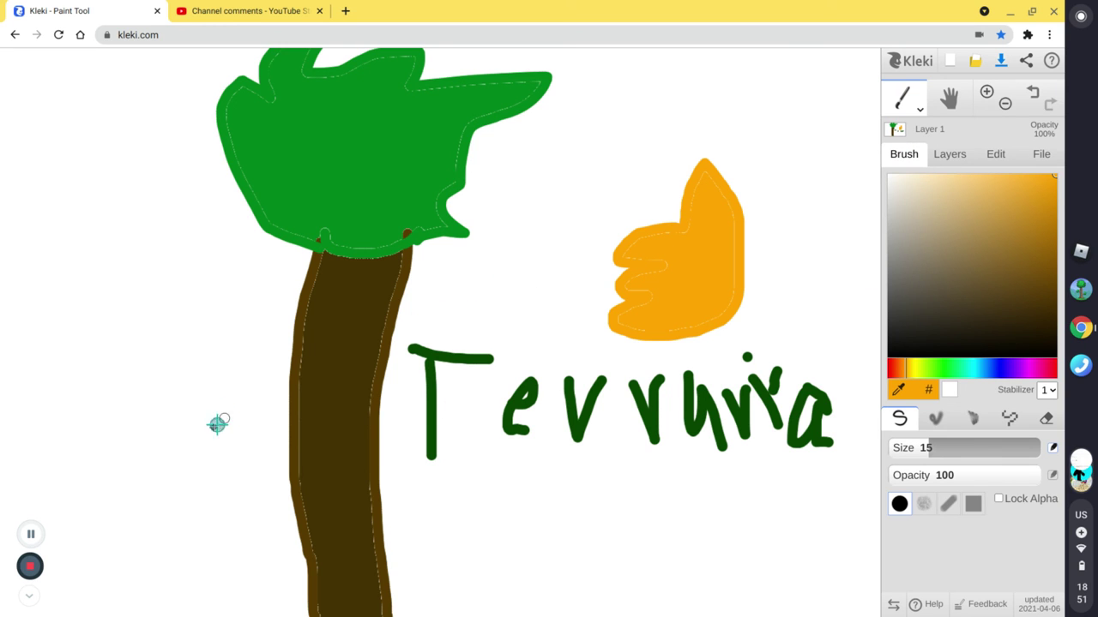